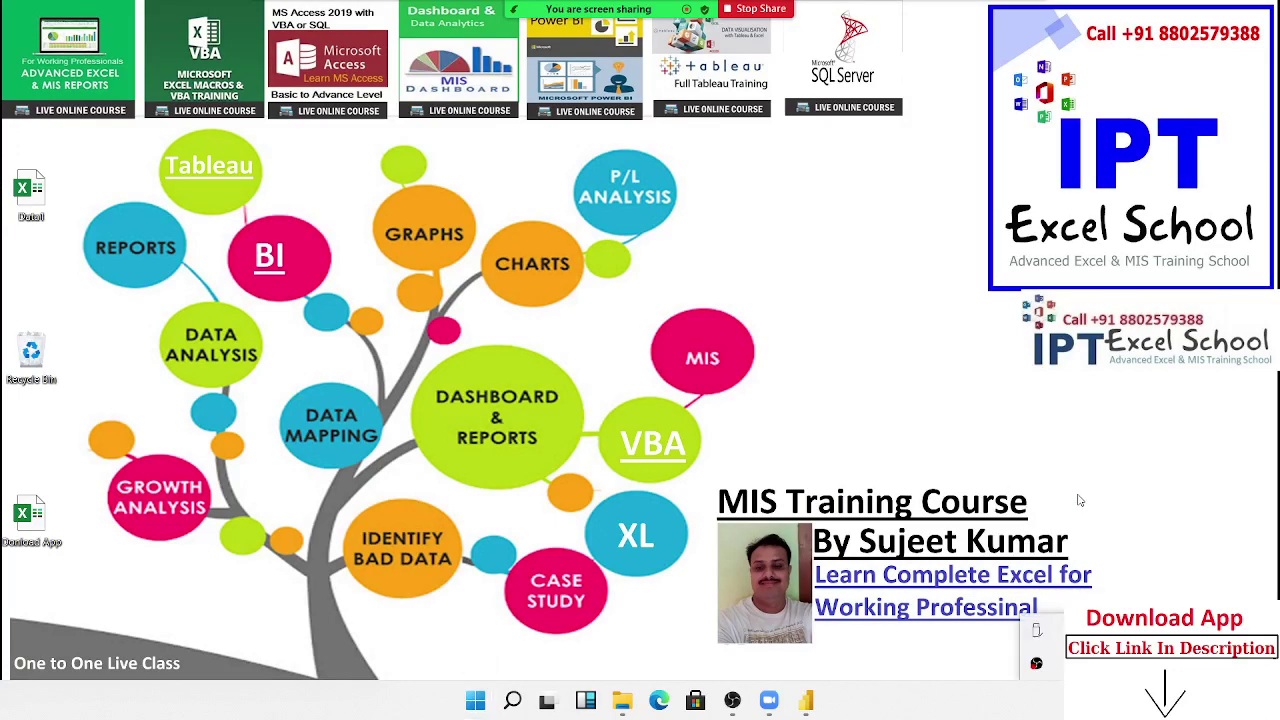
Switch to Power BI Desktop and delete the empty Column8 from the Sheet1 table
click(817, 706)
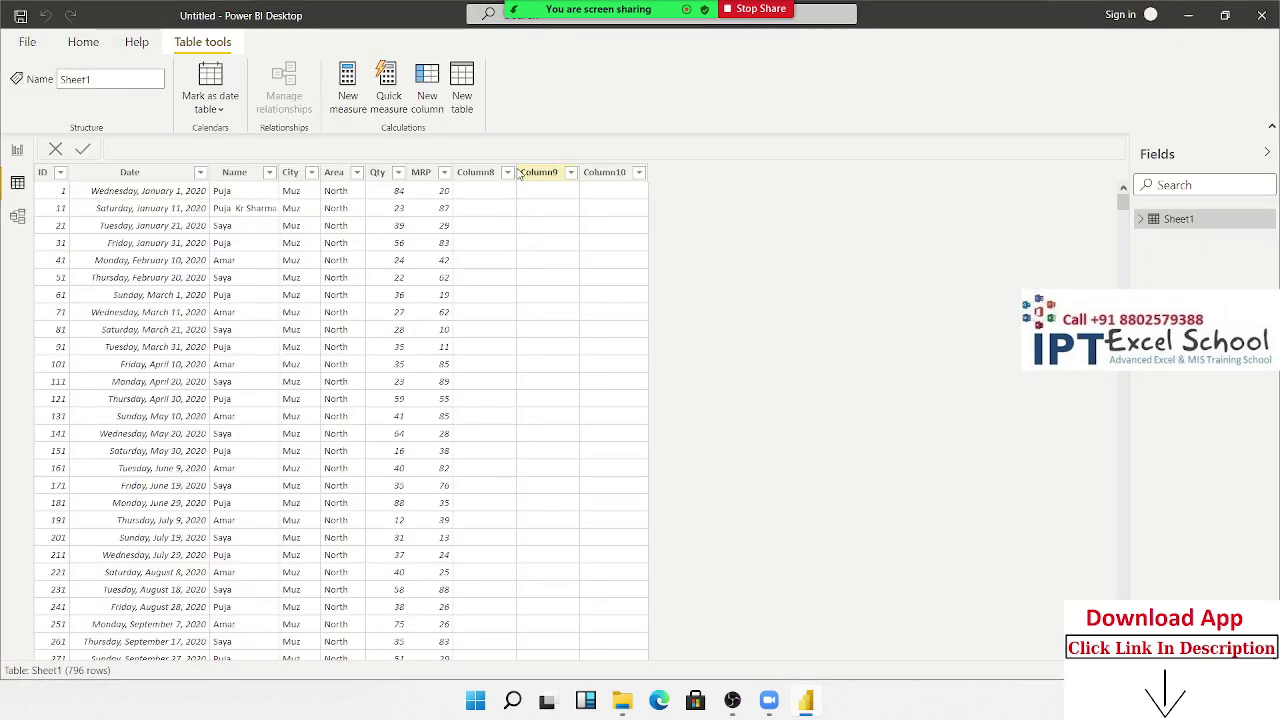
click(476, 173)
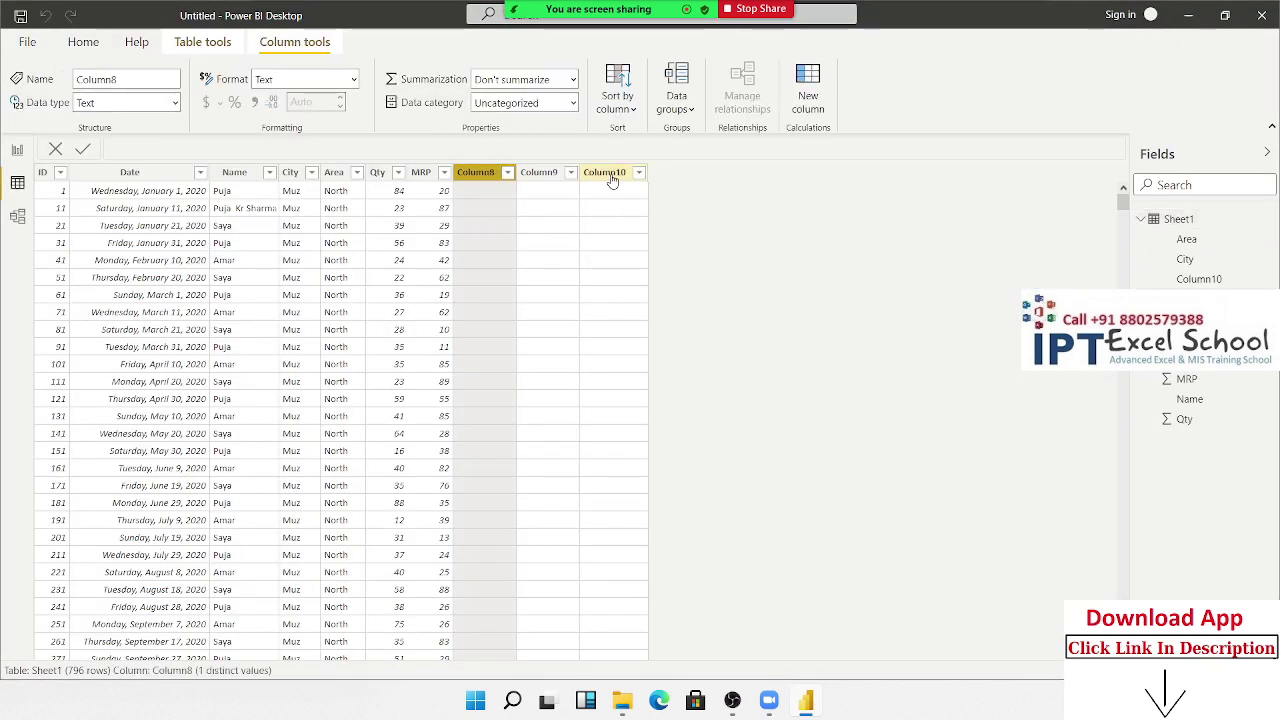
click(612, 180)
click(482, 177)
right_click(485, 180)
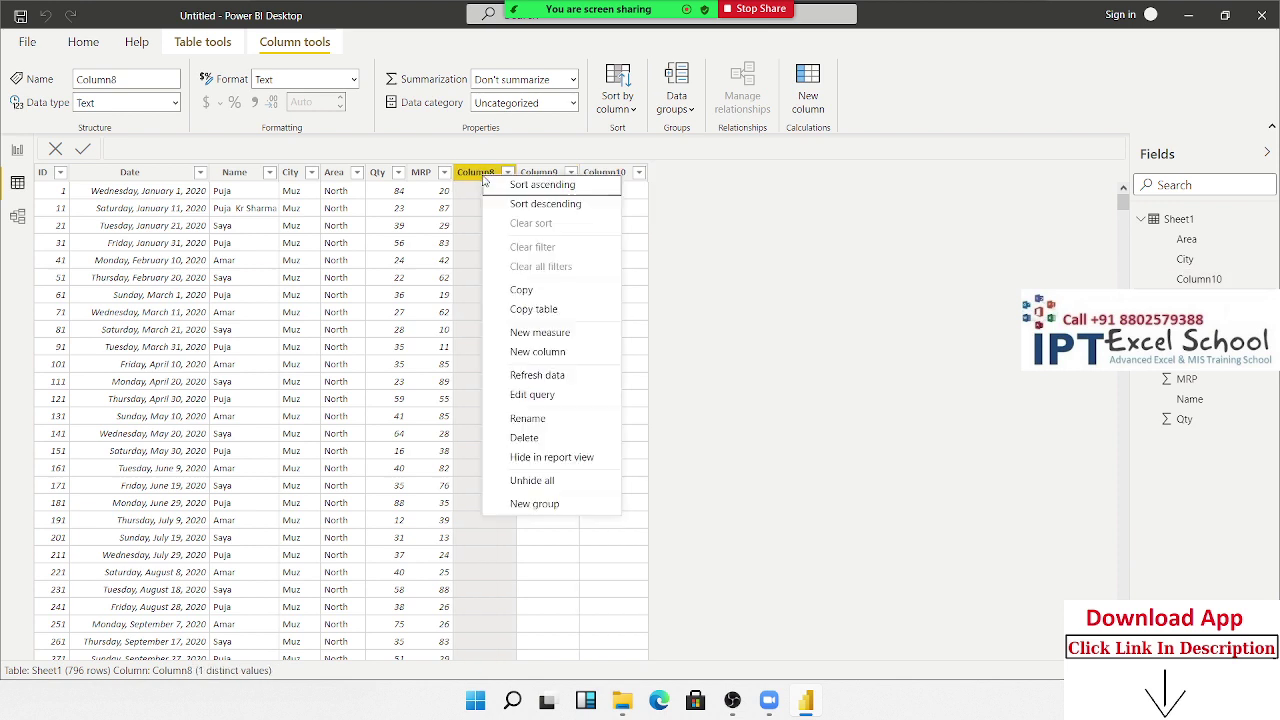
click(523, 438)
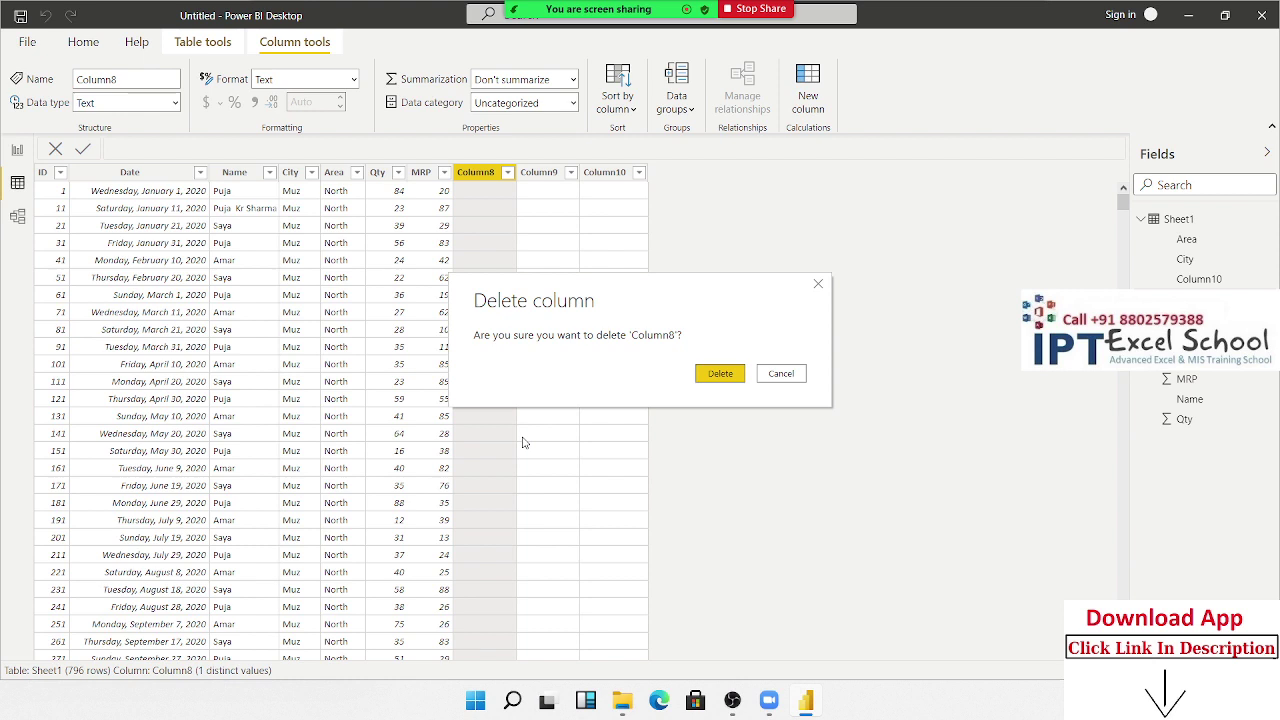
click(737, 376)
click(944, 148)
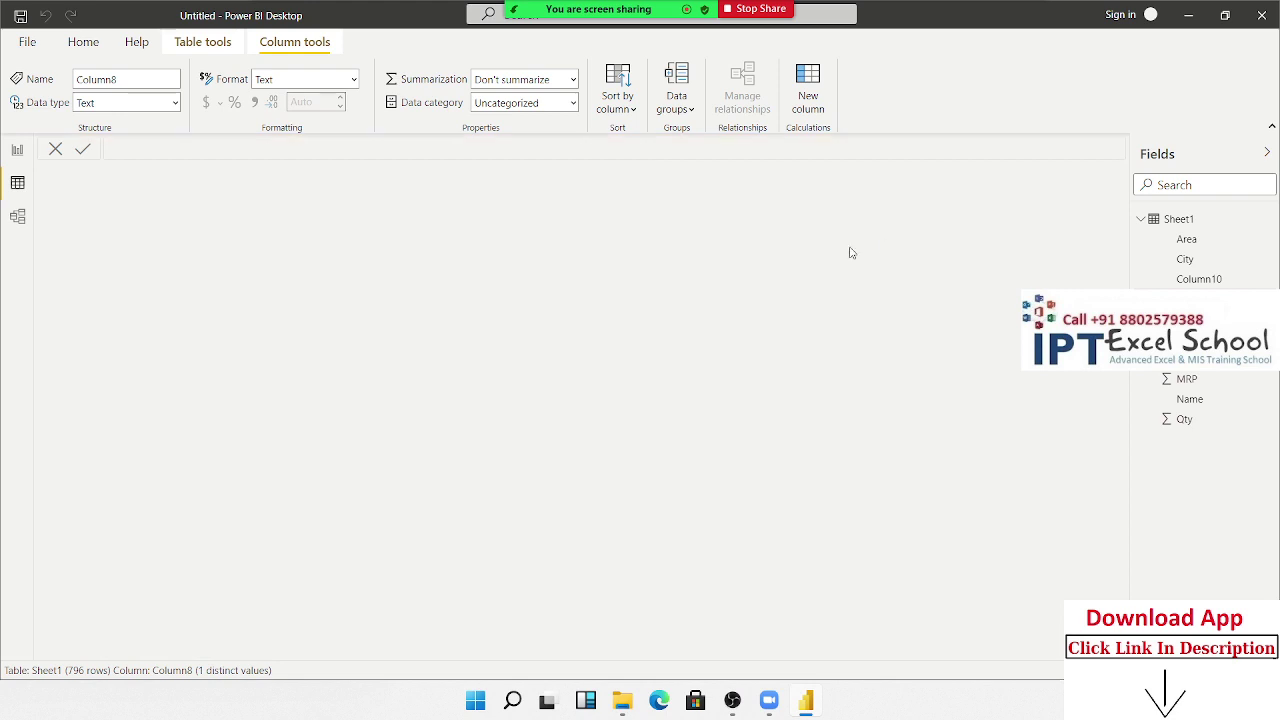
Delete the empty Column9 from the Sheet1 table
click(465, 176)
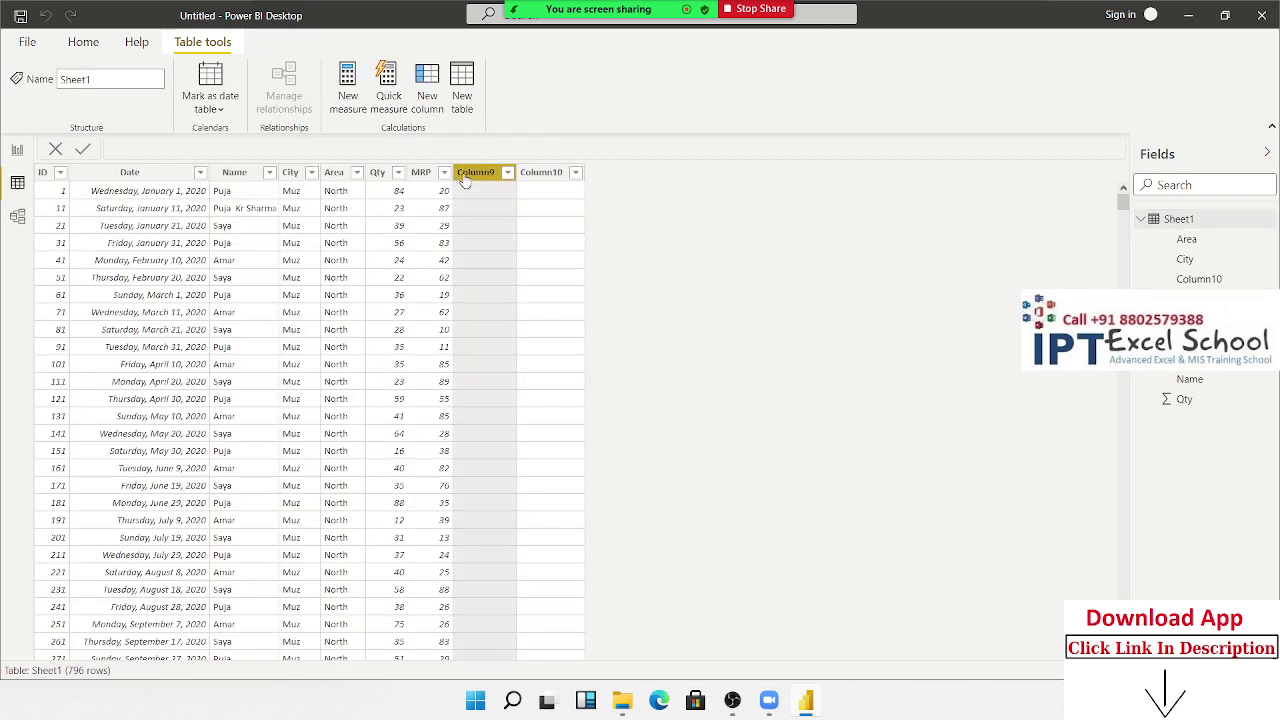
right_click(465, 177)
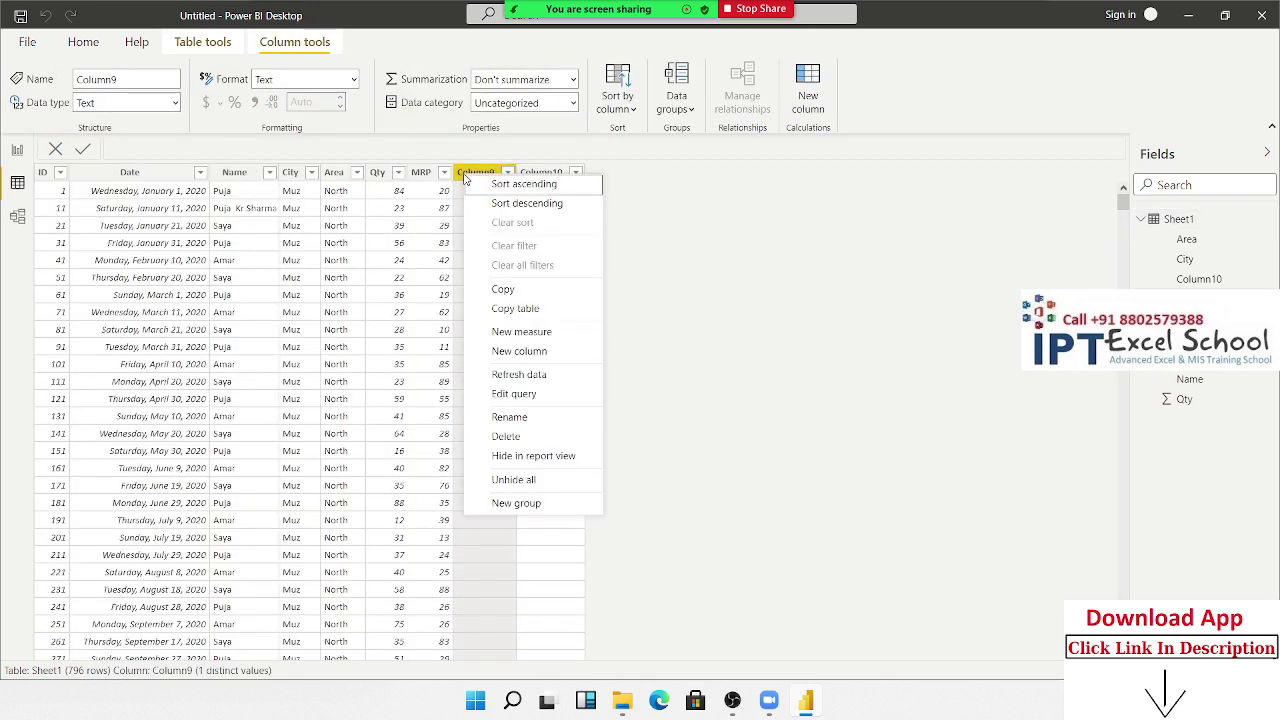
click(545, 437)
click(713, 376)
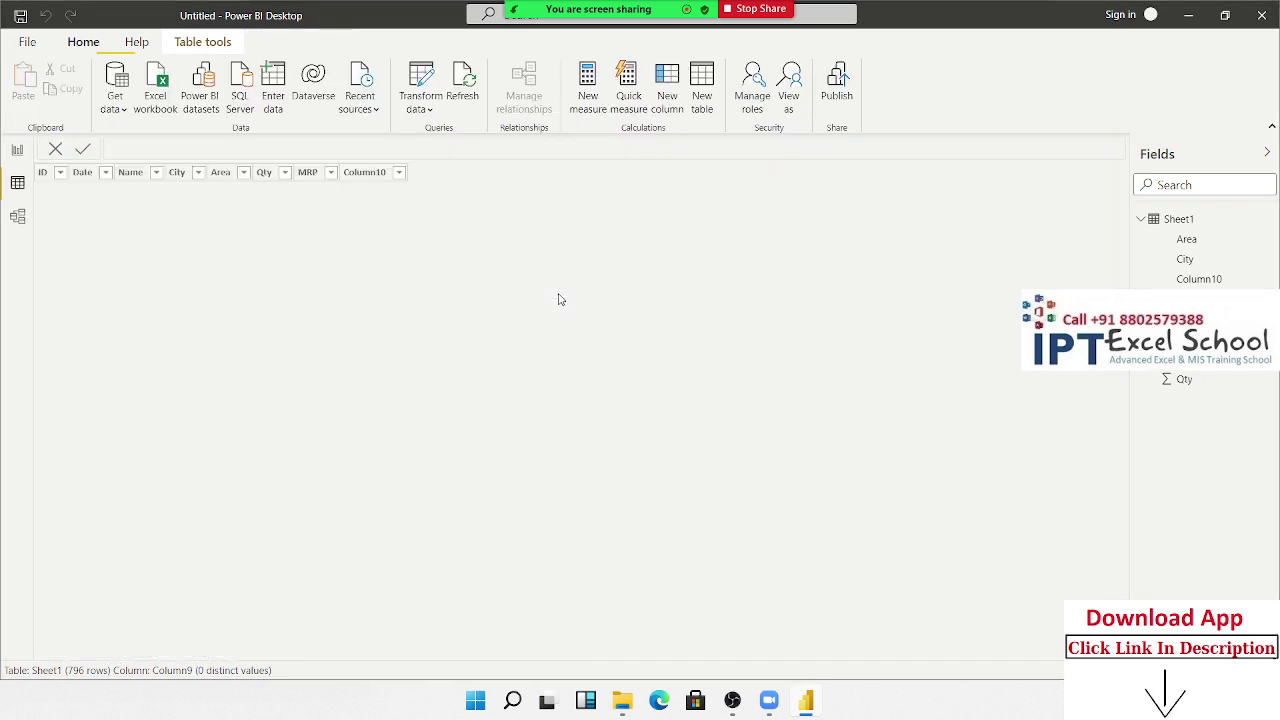
Delete the empty Column10 from the Sheet1 table
click(495, 181)
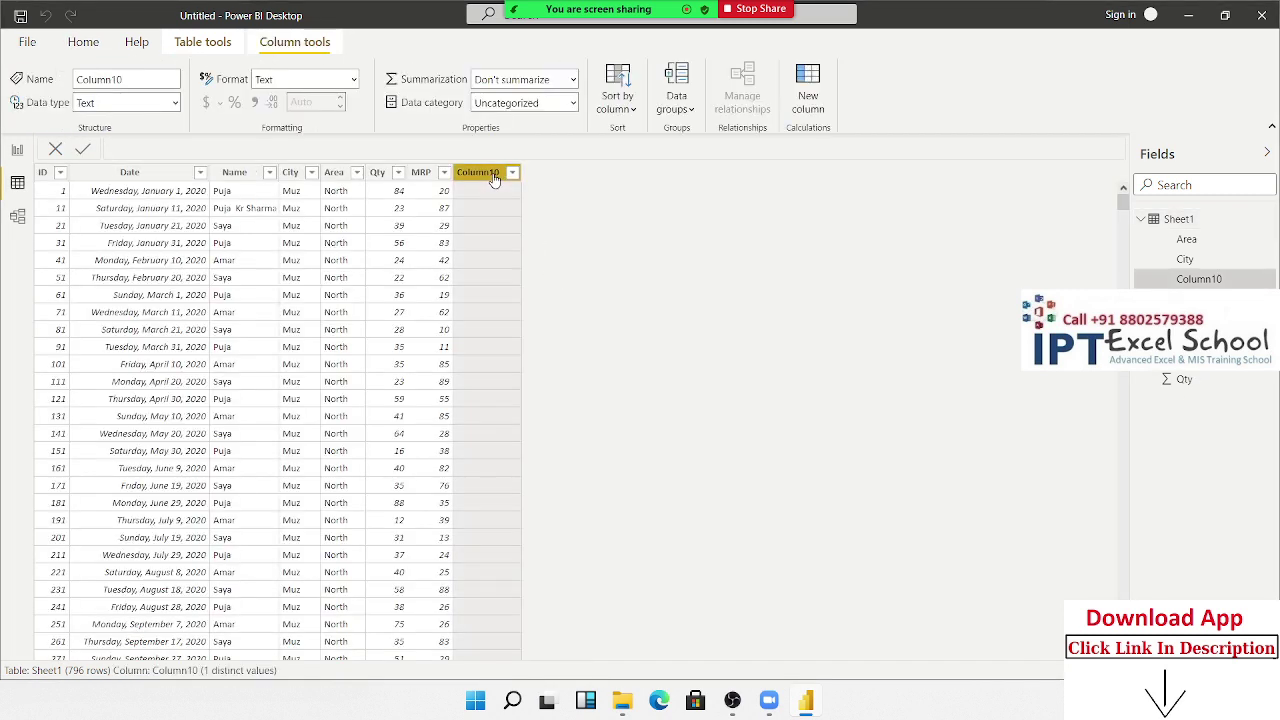
right_click(493, 177)
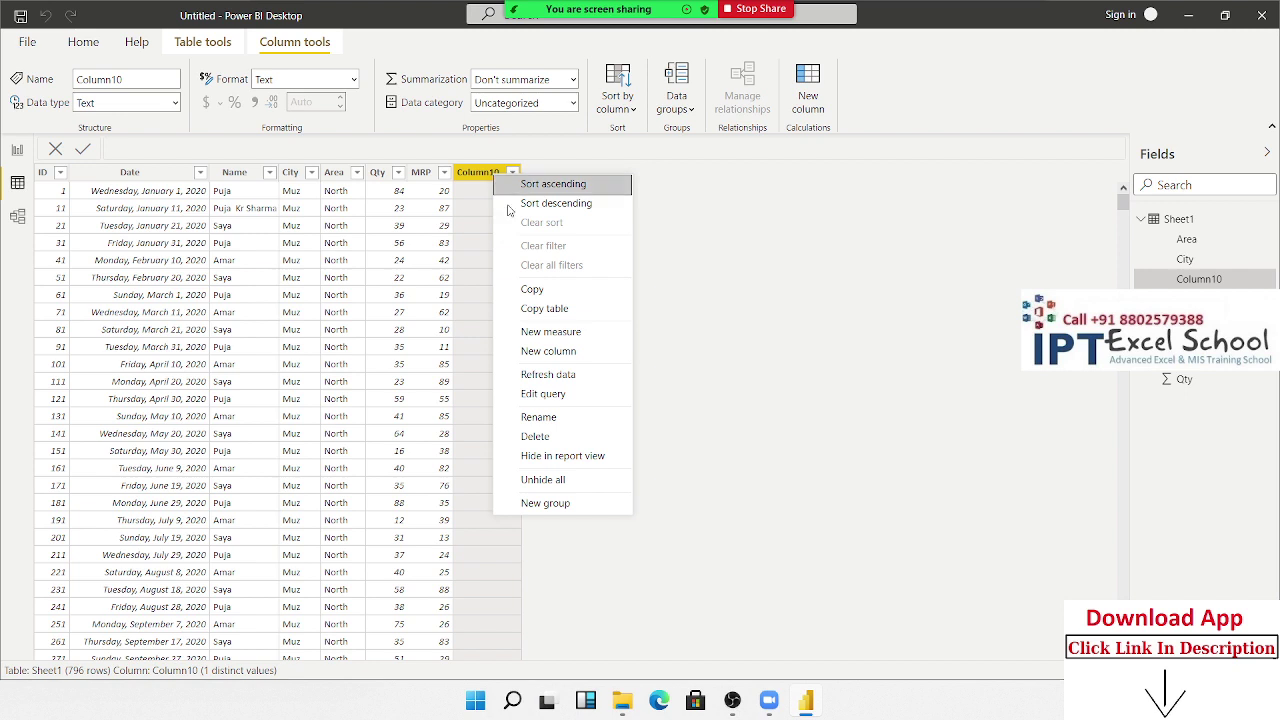
click(556, 439)
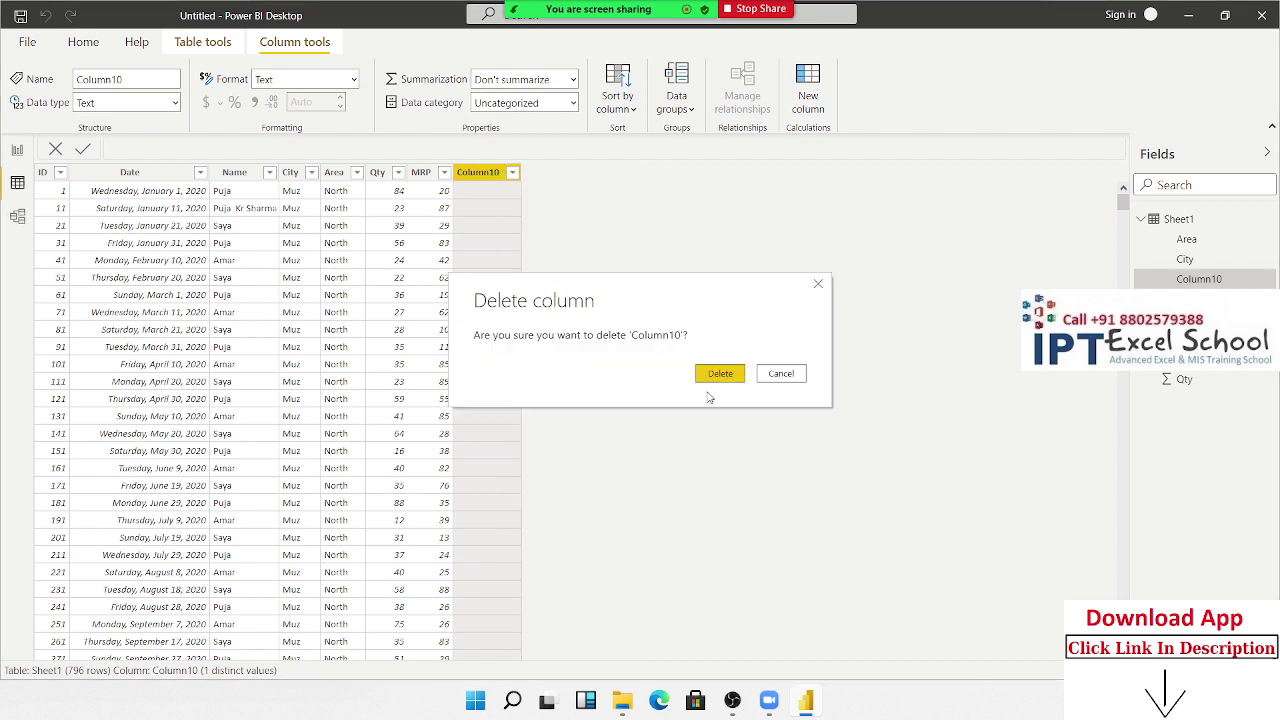
click(720, 374)
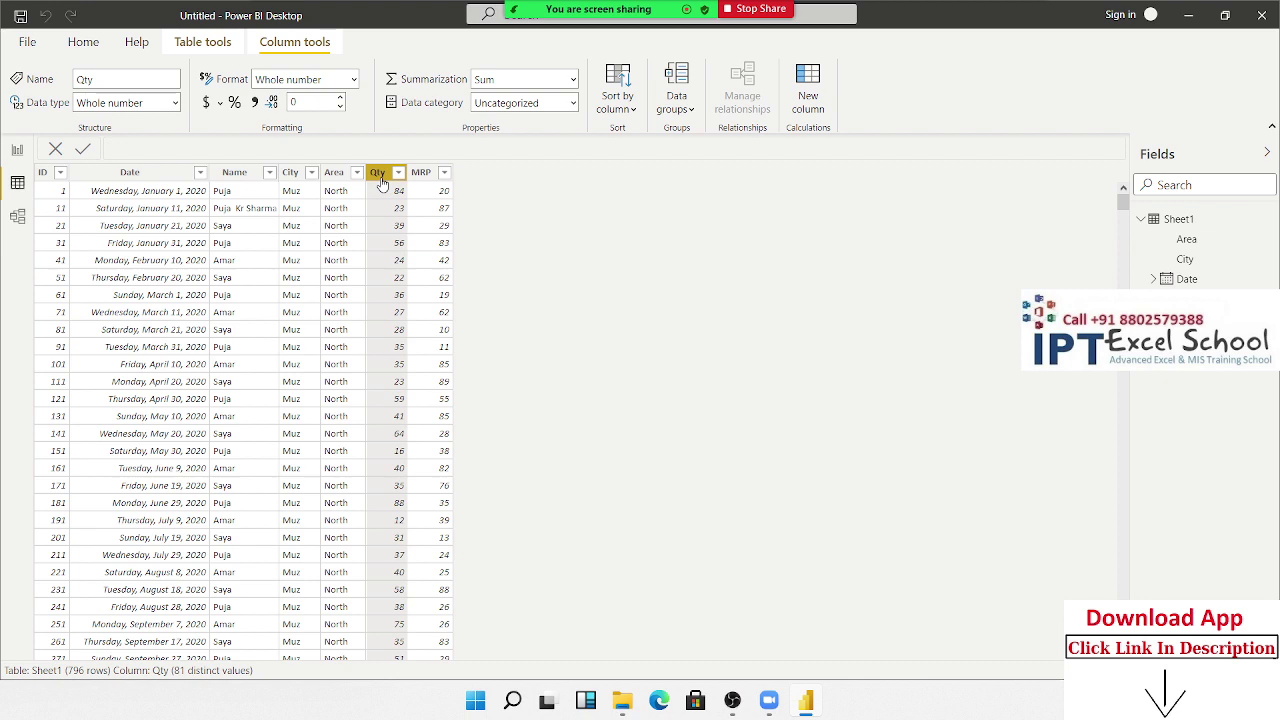
click(19, 152)
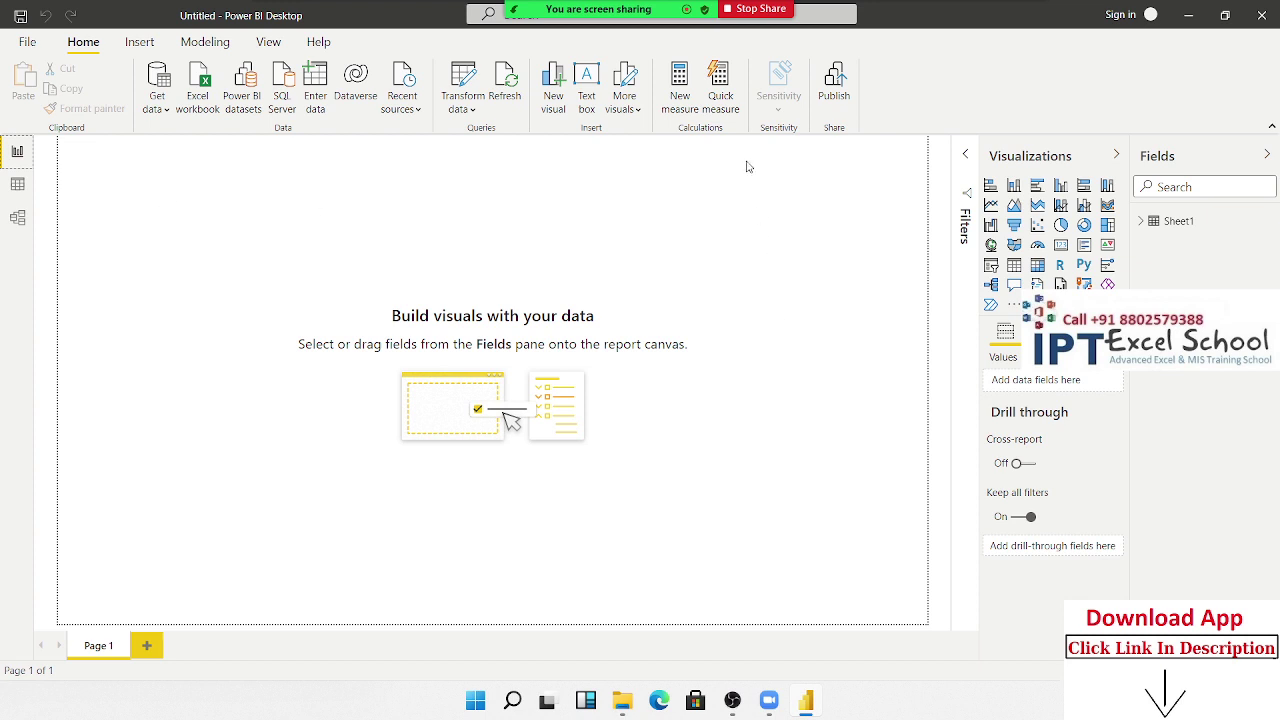
drag(747, 153, 917, 246)
click(17, 185)
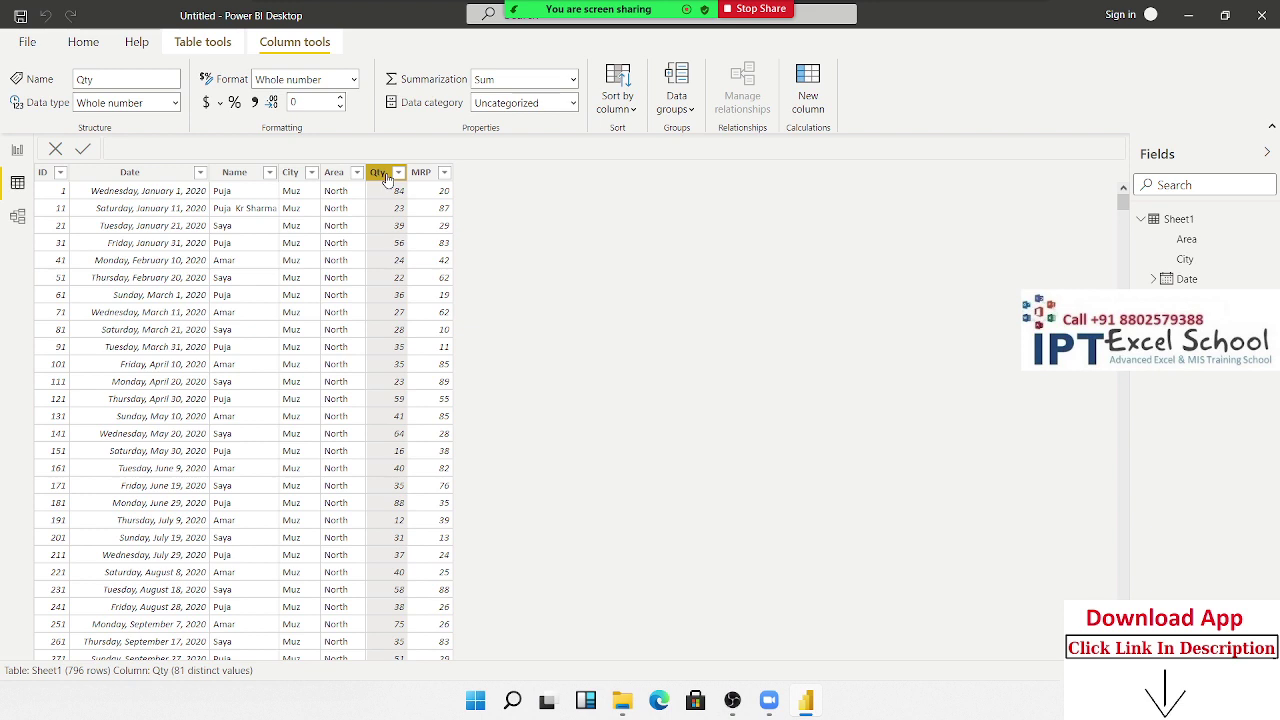
click(421, 172)
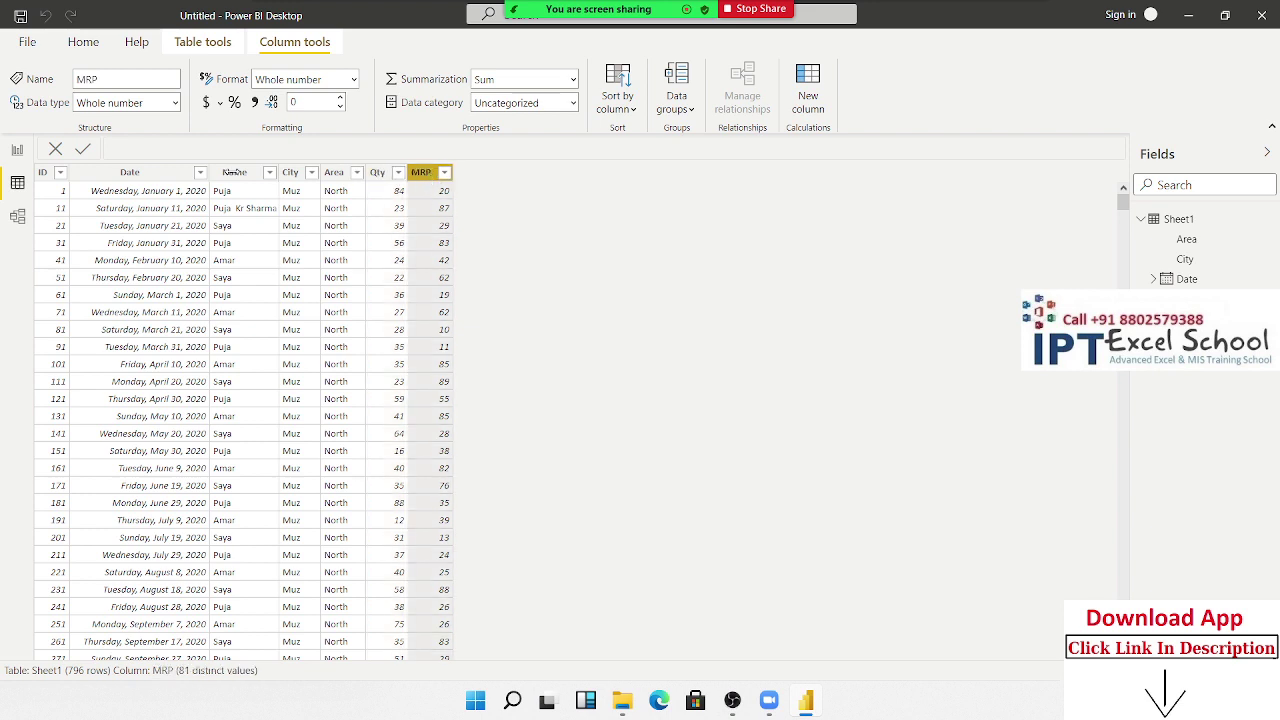
Add a table visual with the Sheet1 Qty field to the report page and shrink it around its content
click(17, 153)
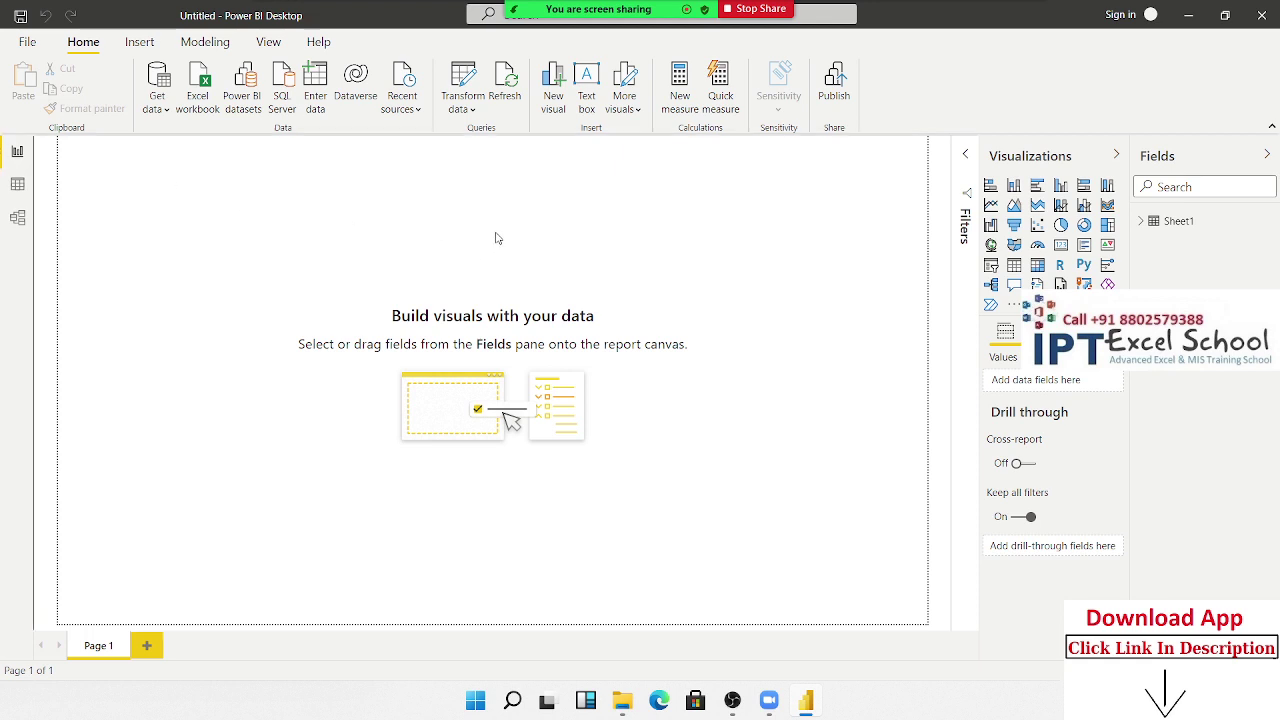
click(1015, 267)
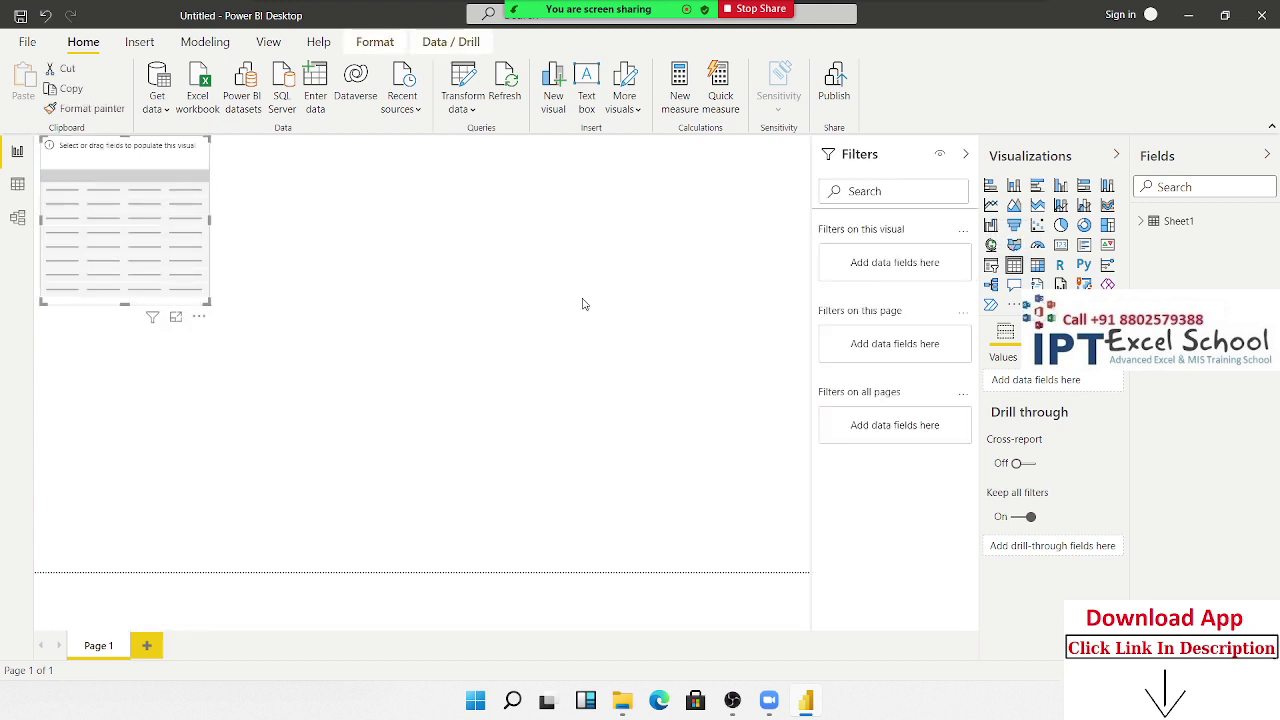
click(1155, 224)
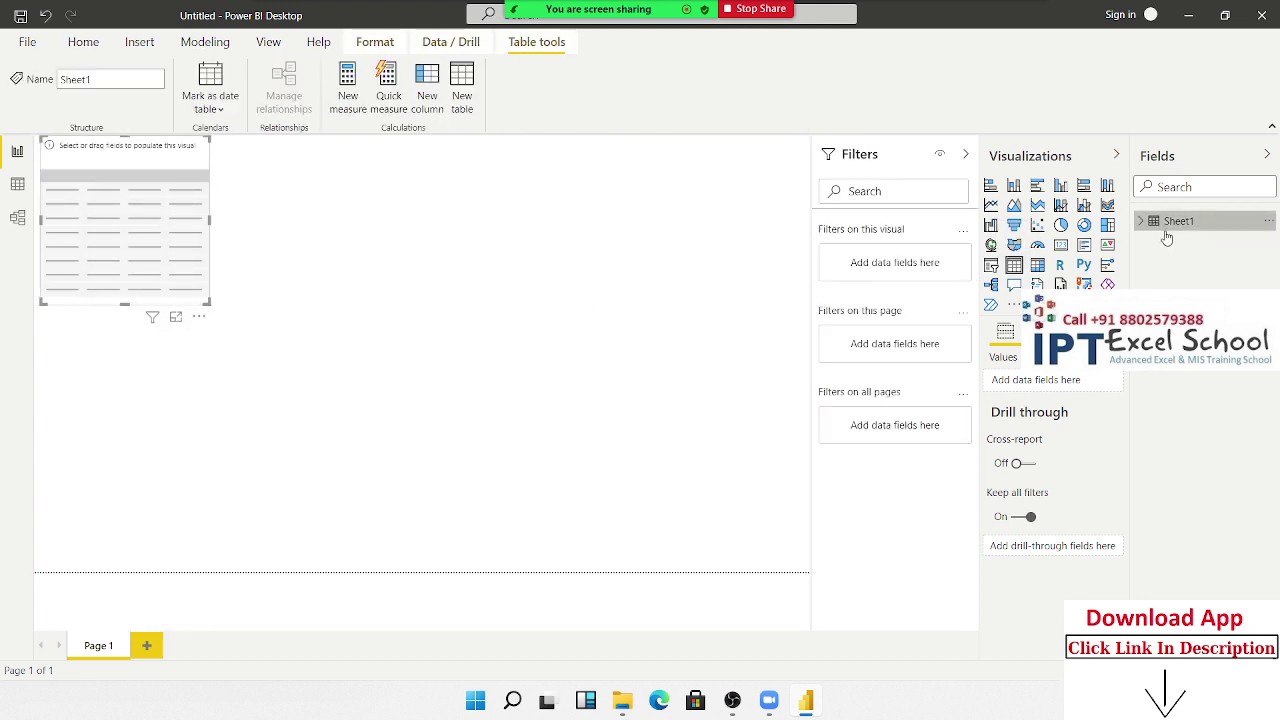
click(1140, 222)
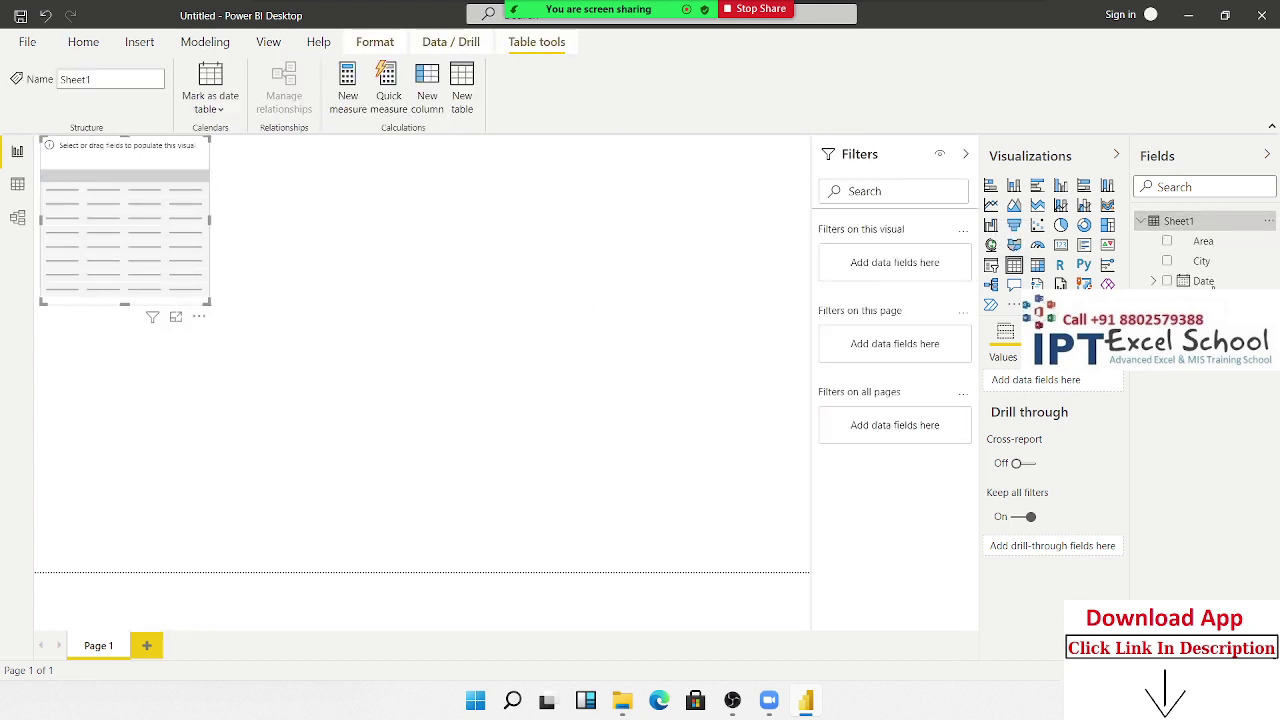
drag(1208, 372, 149, 257)
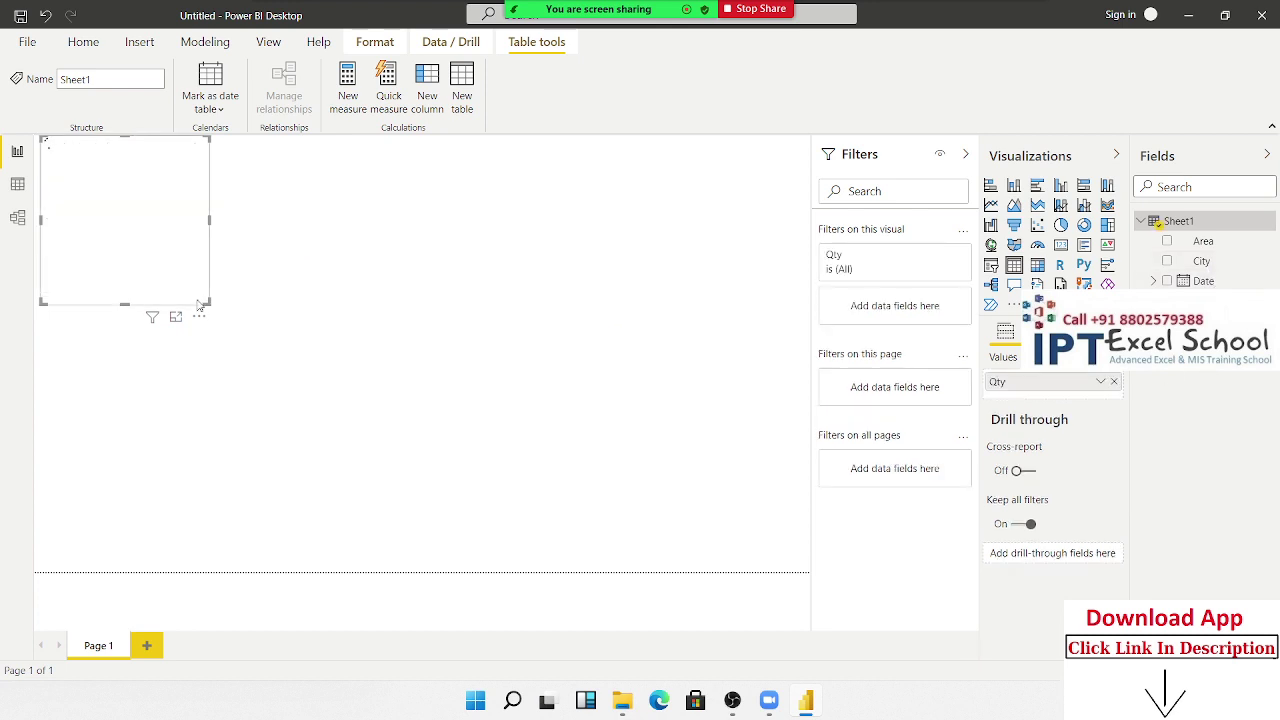
drag(206, 300, 243, 377)
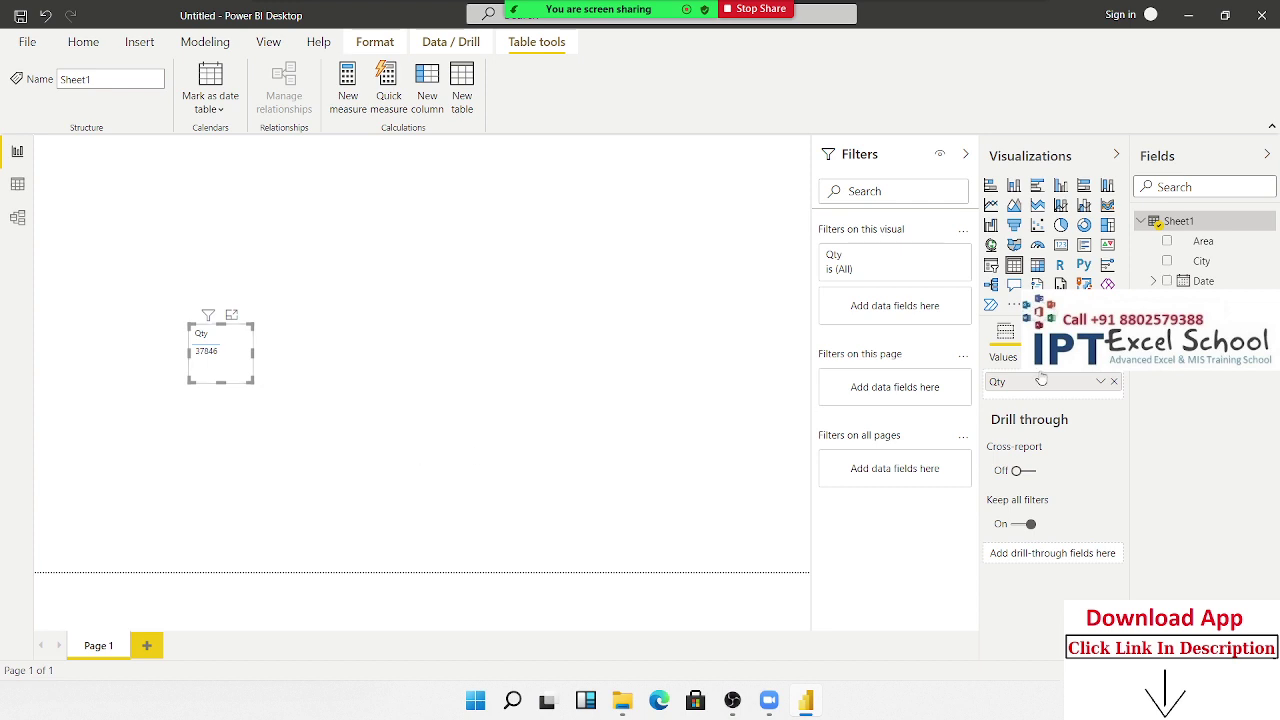
Delete the Qty table visual from the report page
click(1037, 331)
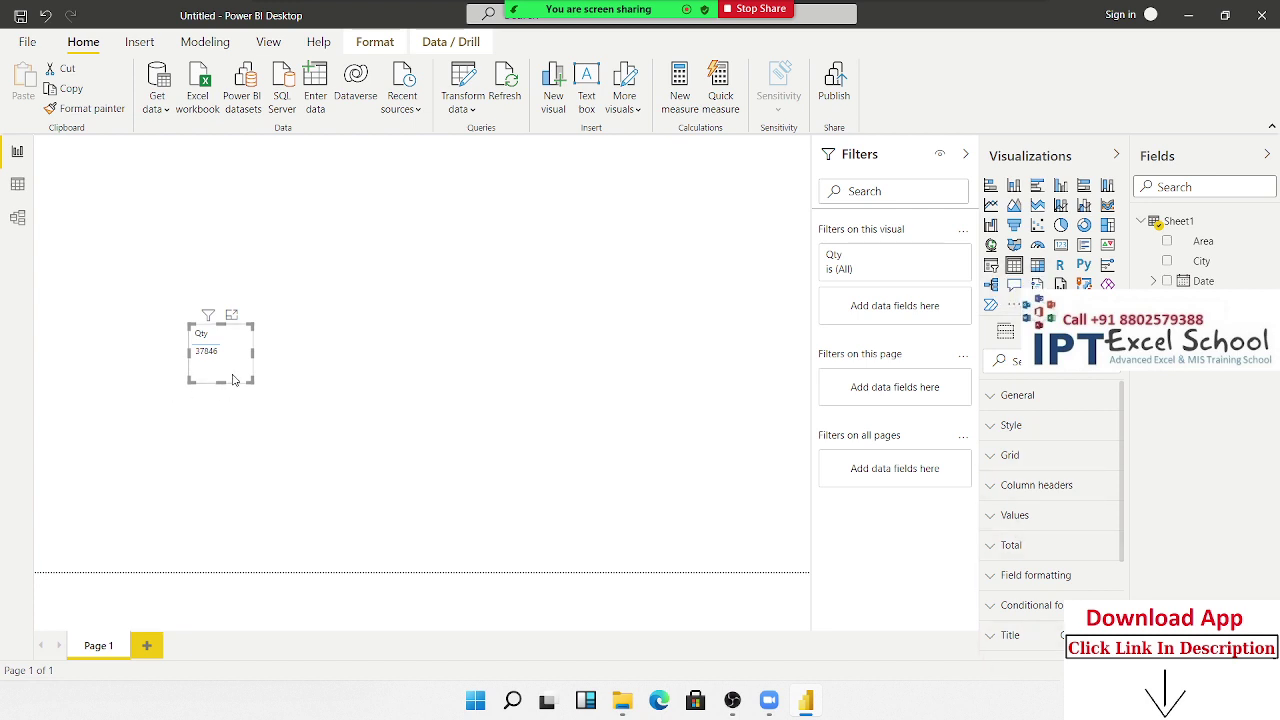
key(Delete)
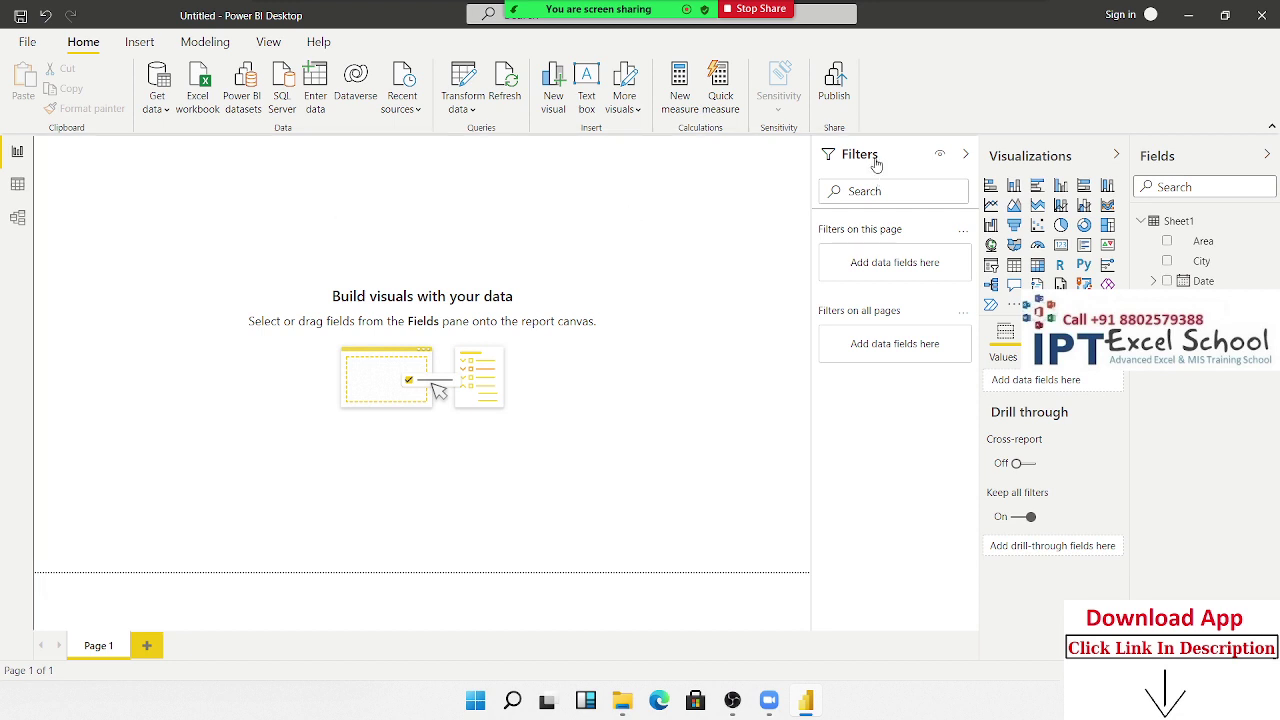
Start a new quick measure, expand the Sheet1 fields and choose the Addition calculation under Mathematical operations
click(730, 97)
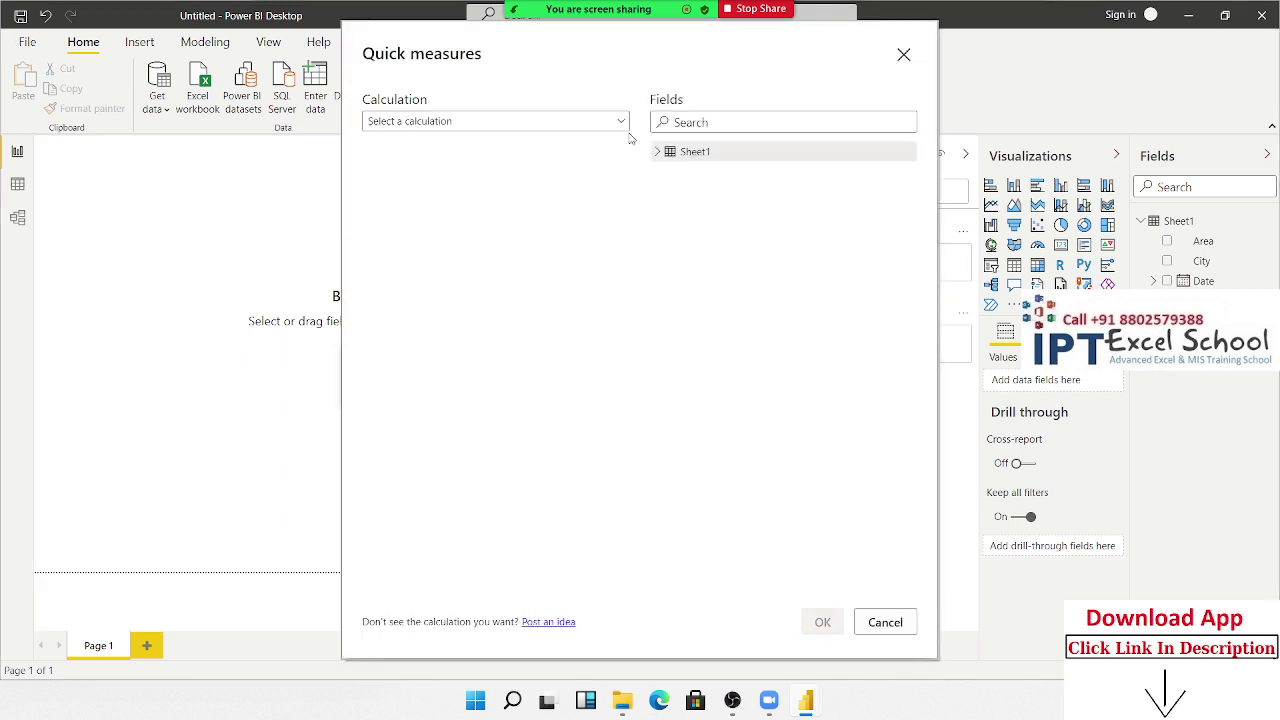
click(659, 155)
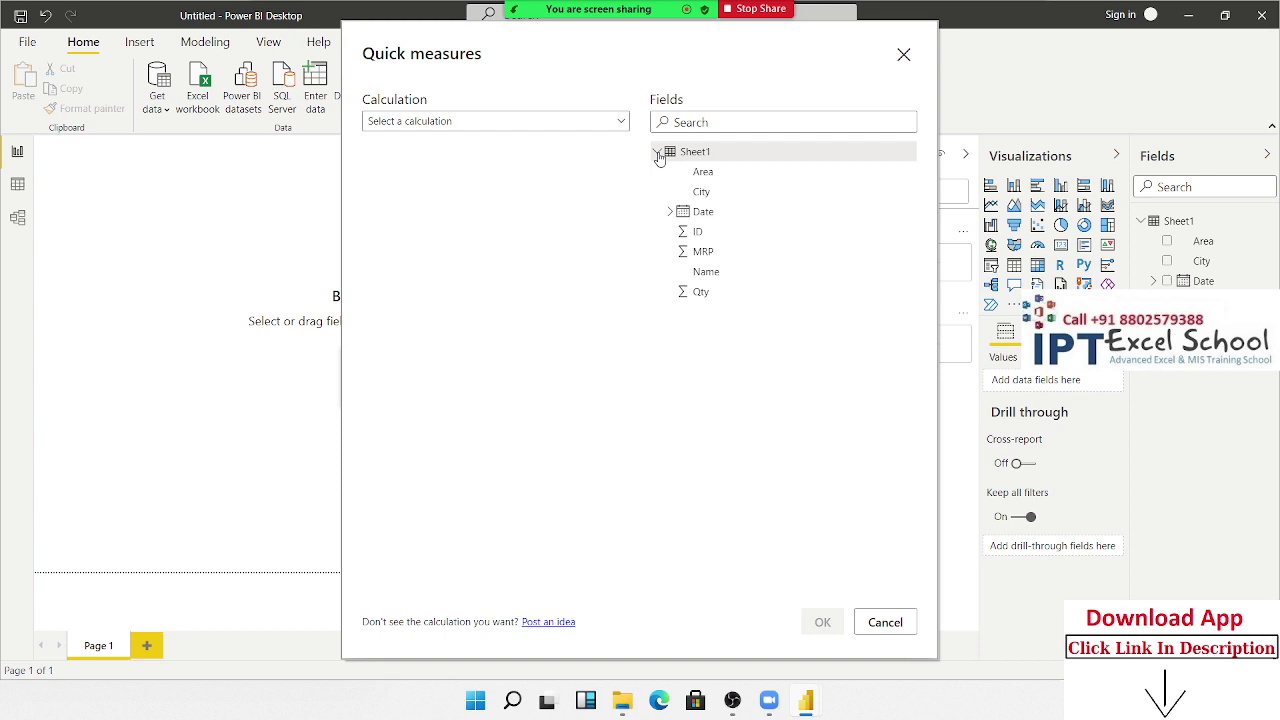
click(582, 127)
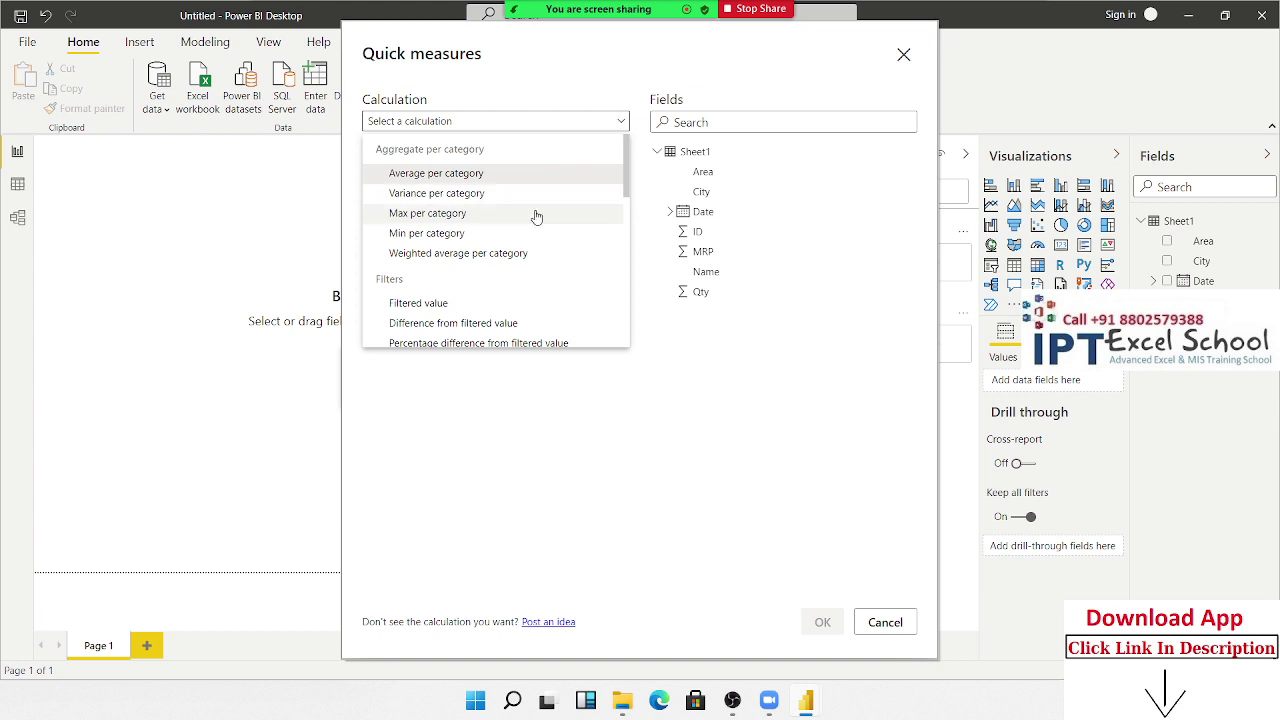
scroll(528, 250, down, 4)
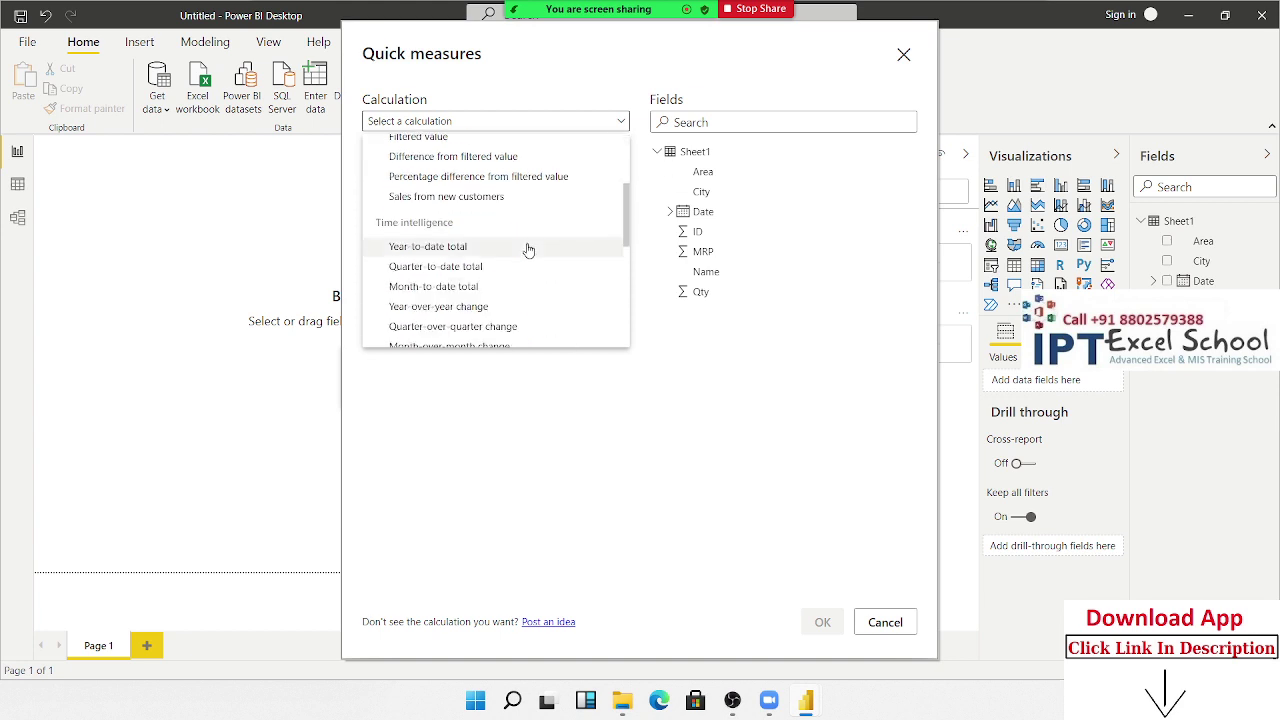
scroll(528, 250, down, 3)
scroll(528, 250, down, 3)
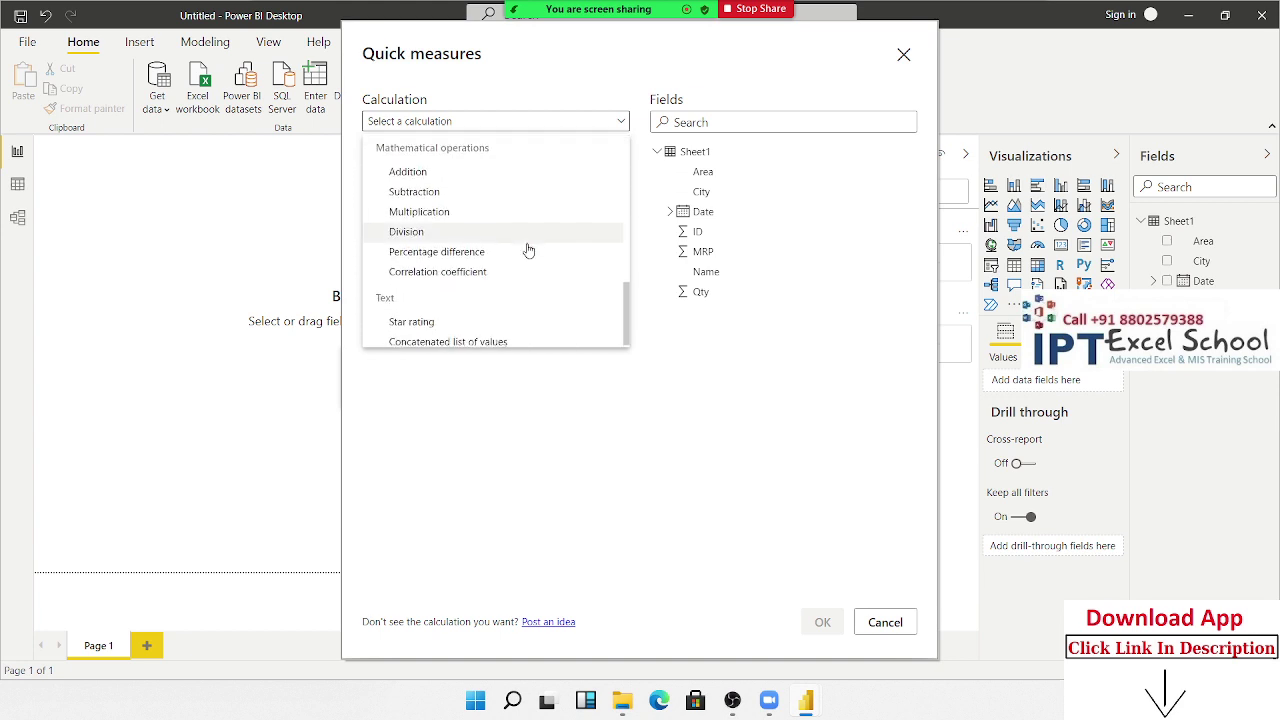
scroll(502, 298, up, 2)
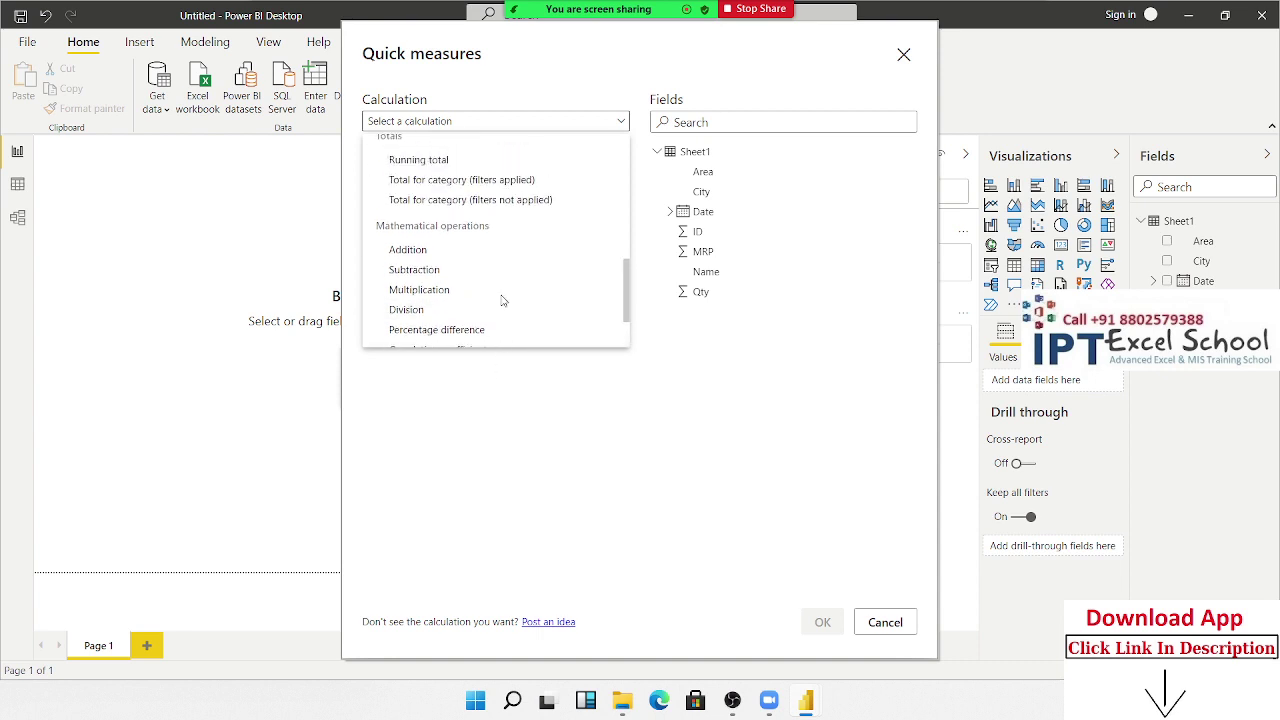
scroll(503, 301, up, 1)
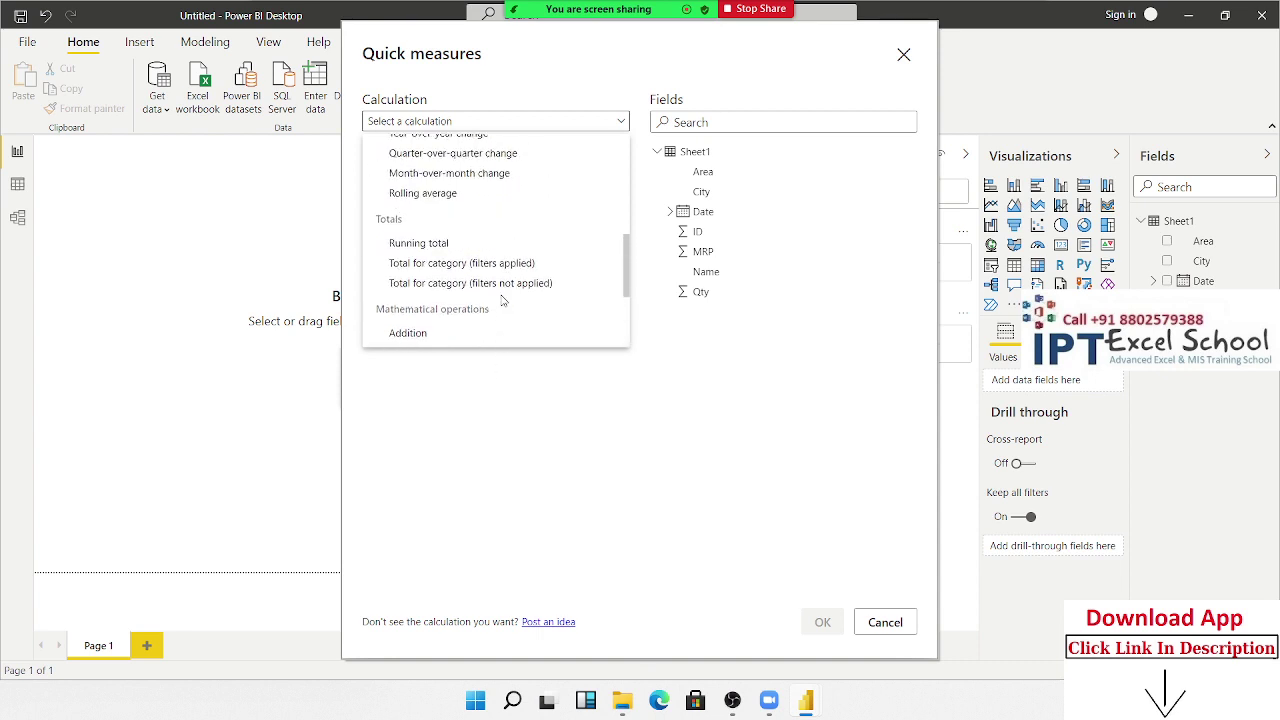
scroll(503, 300, down, 1)
click(464, 255)
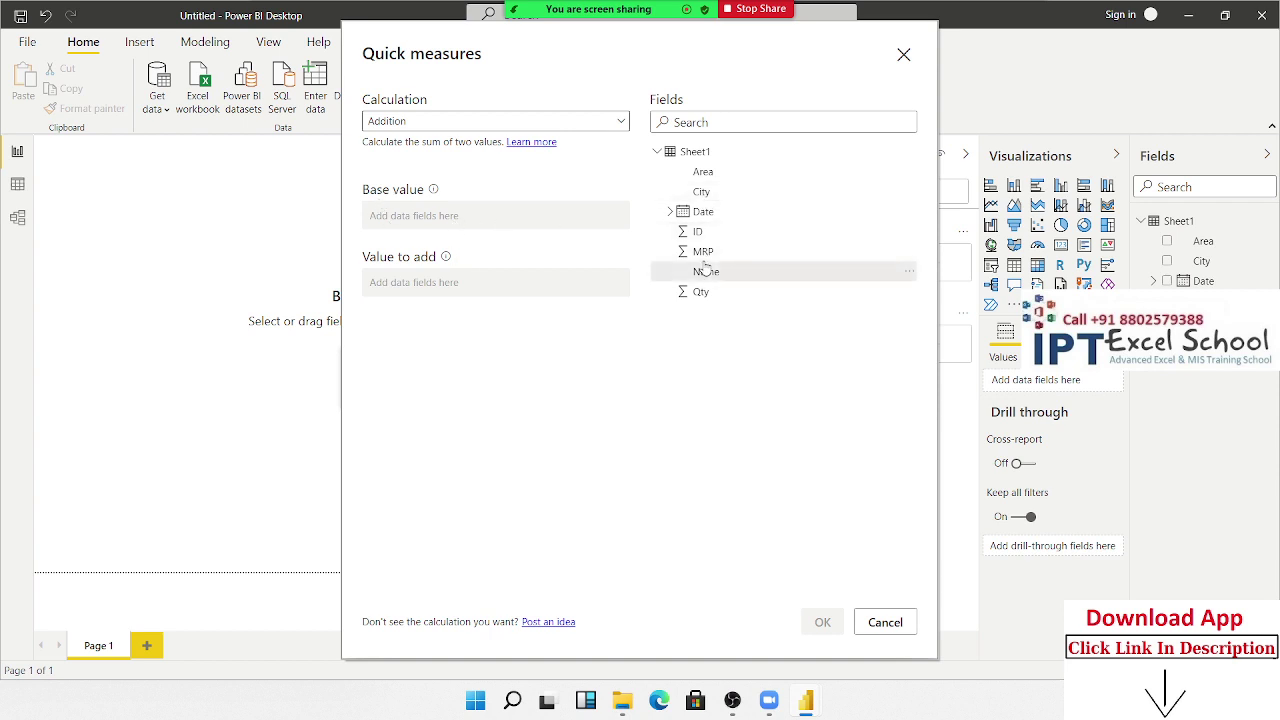
Use Sum of Qty as both the base value and the value to add, and create the quick measure
drag(701, 293, 464, 218)
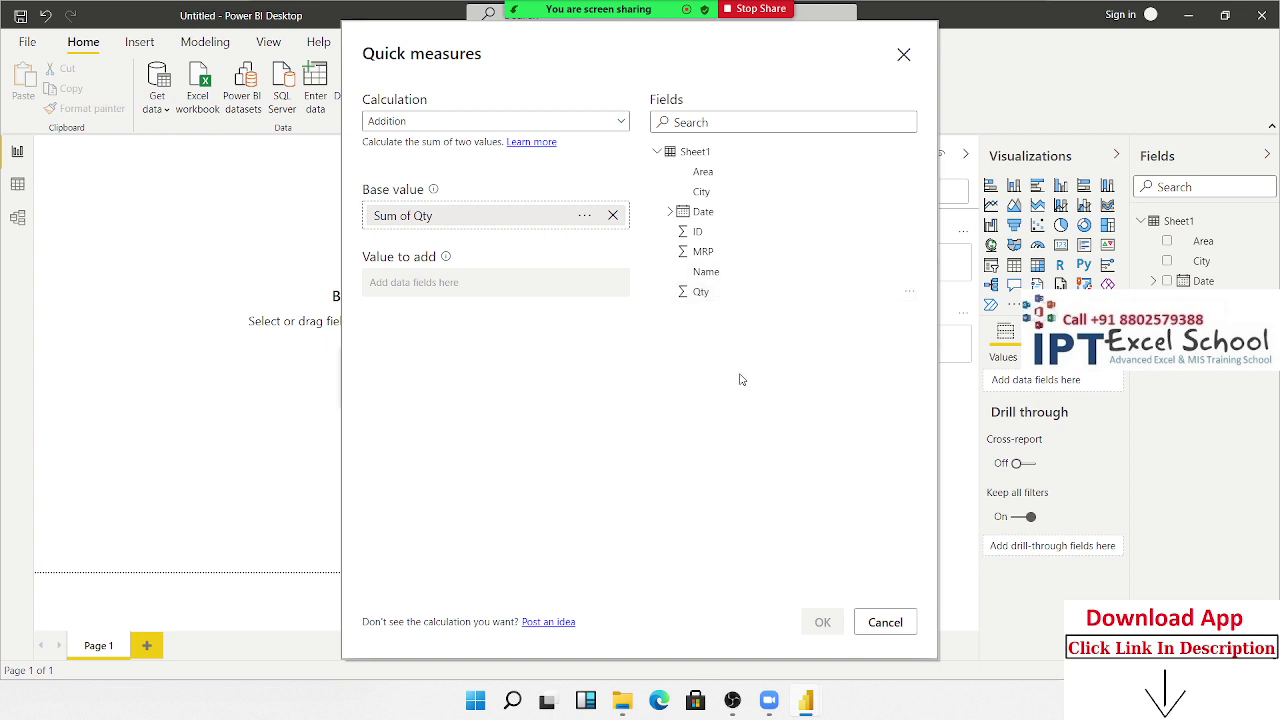
drag(722, 298, 492, 291)
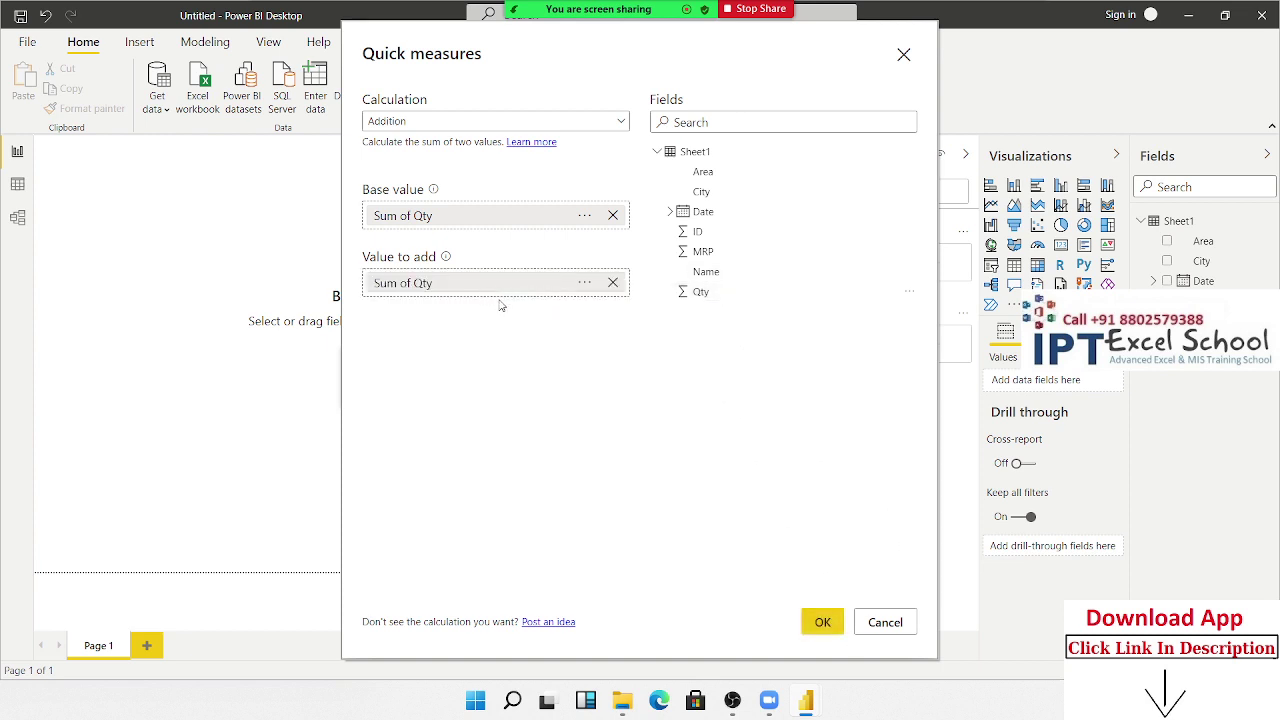
click(823, 621)
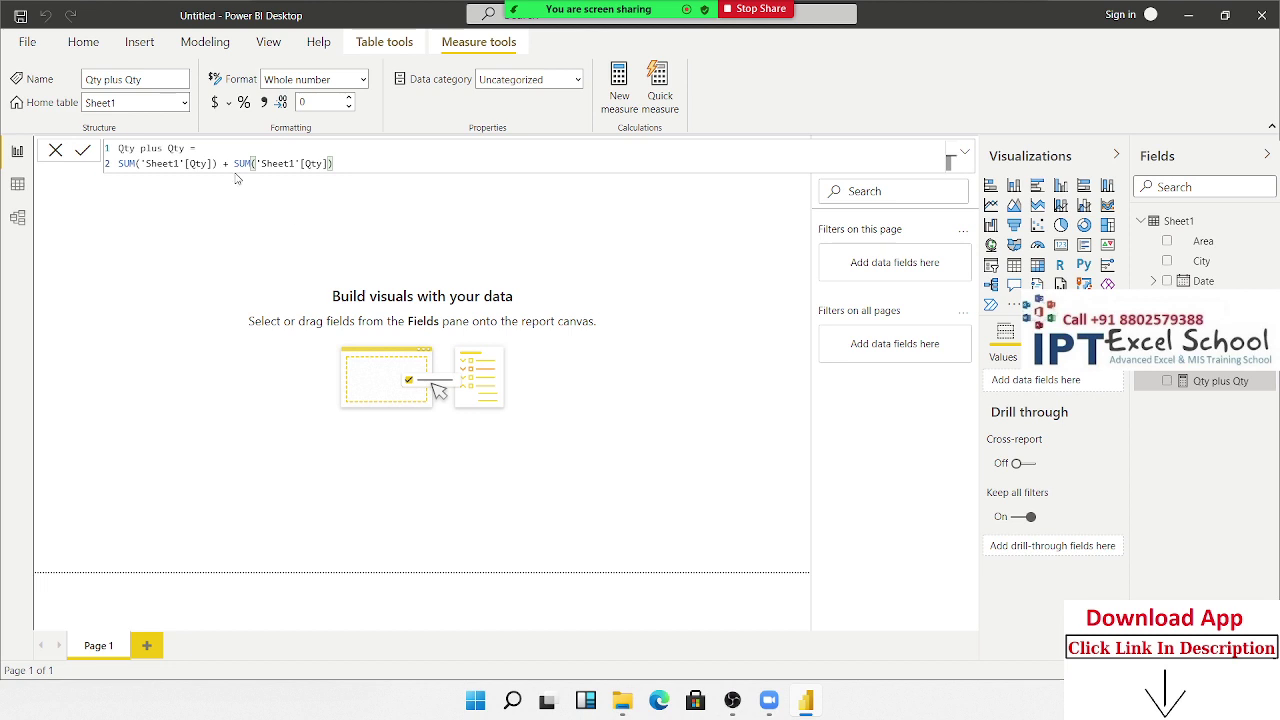
Reduce the Qty plus Qty measure's formula to SUM('Sheet1'[Qty]) by removing the second SUM term and the plus sign
drag(234, 163, 334, 163)
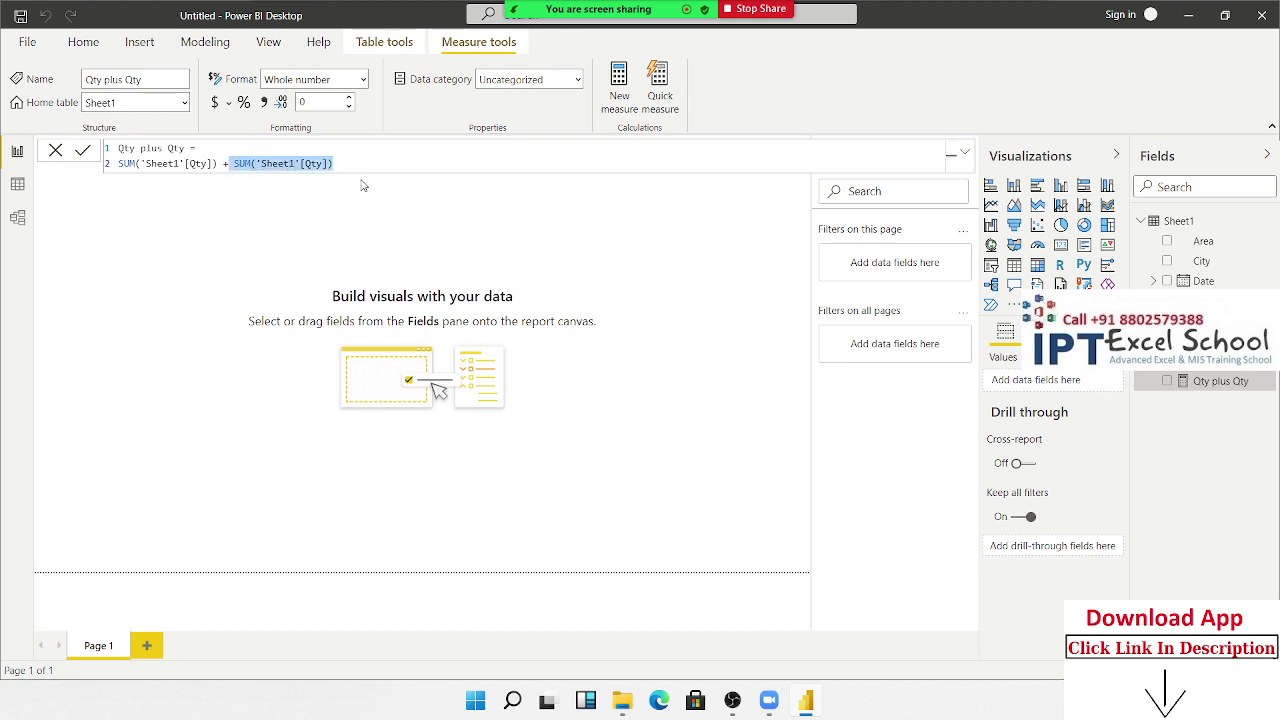
key(Delete)
key(ctrl+s)
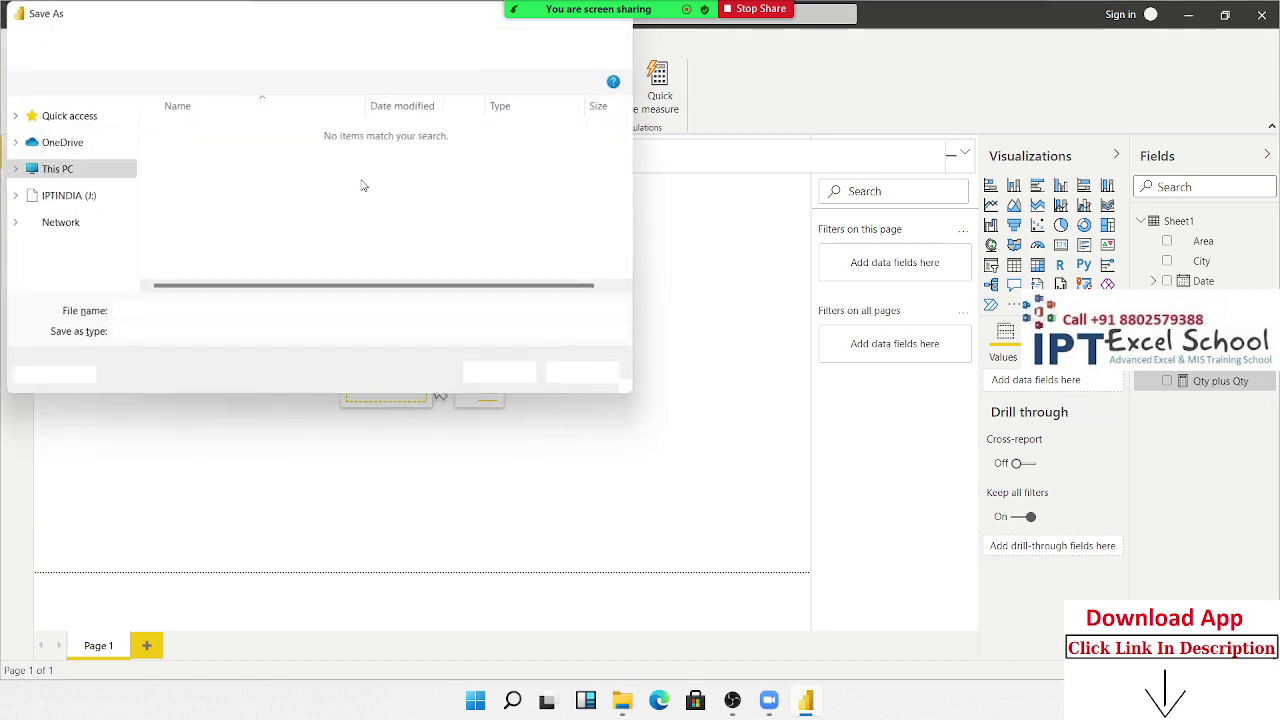
key(Escape)
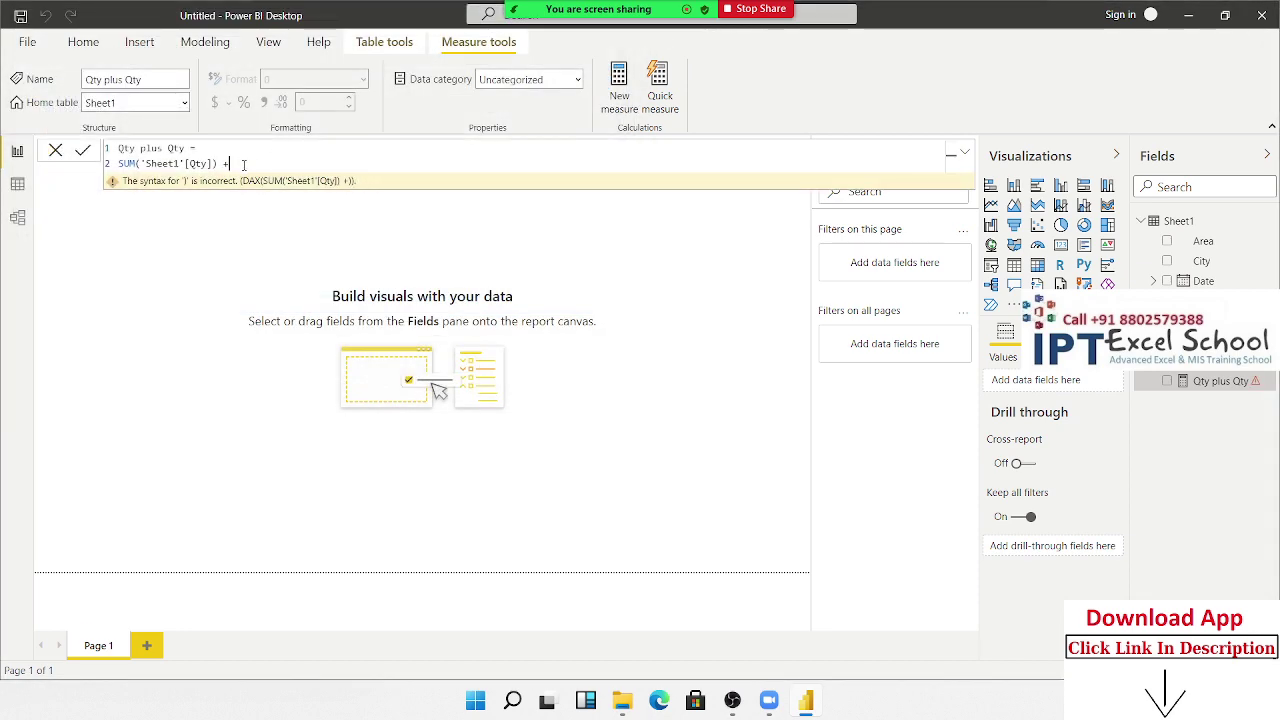
key(BackSpace)
key(BackSpace)
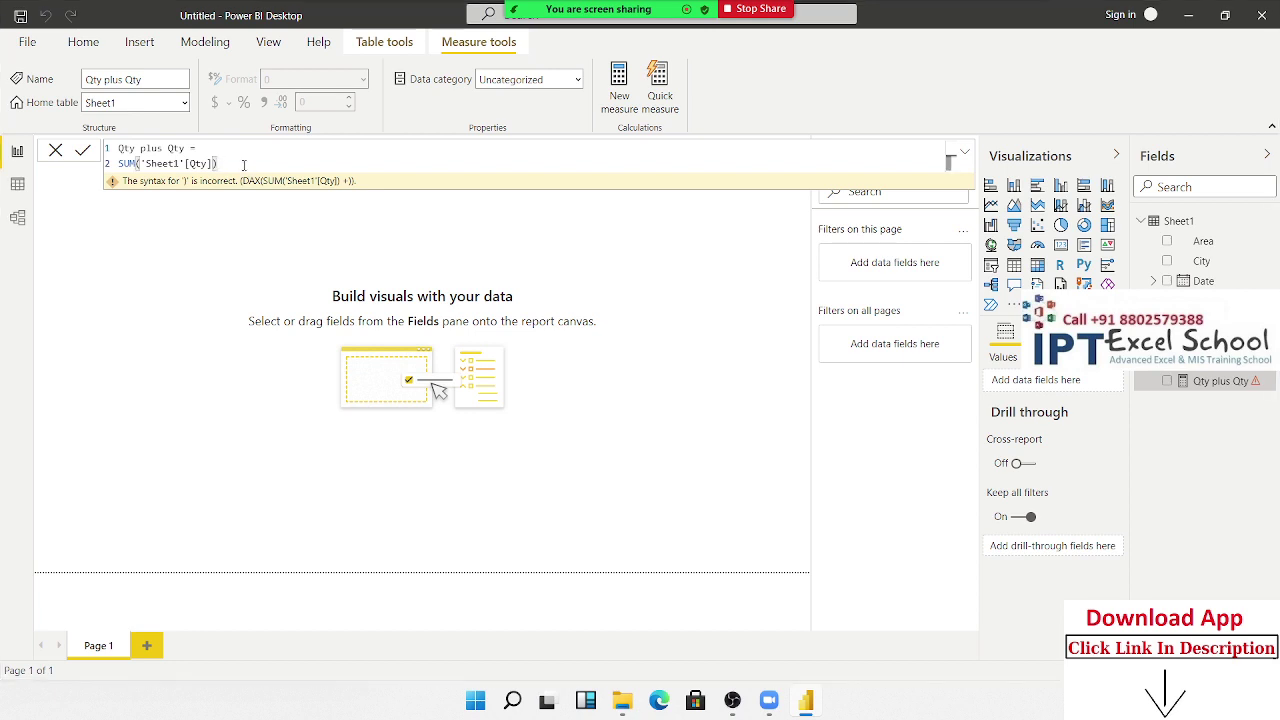
key(Return)
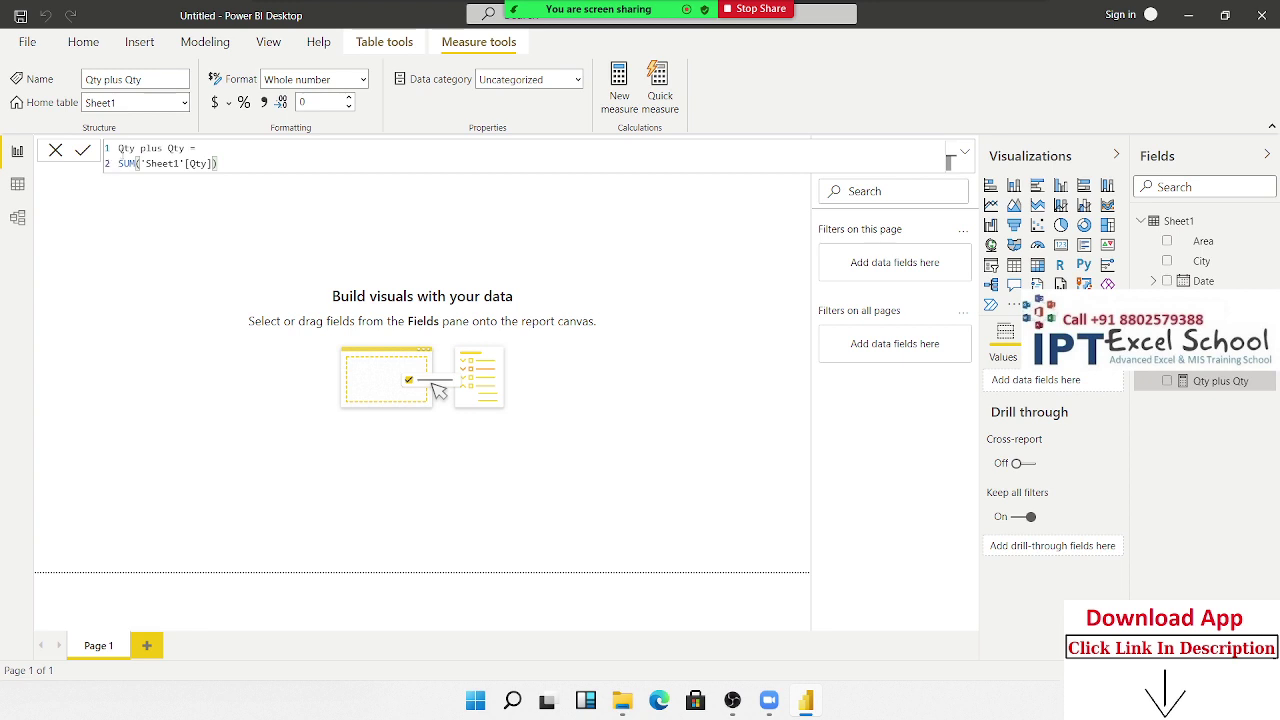
click(117, 163)
click(698, 234)
click(1213, 383)
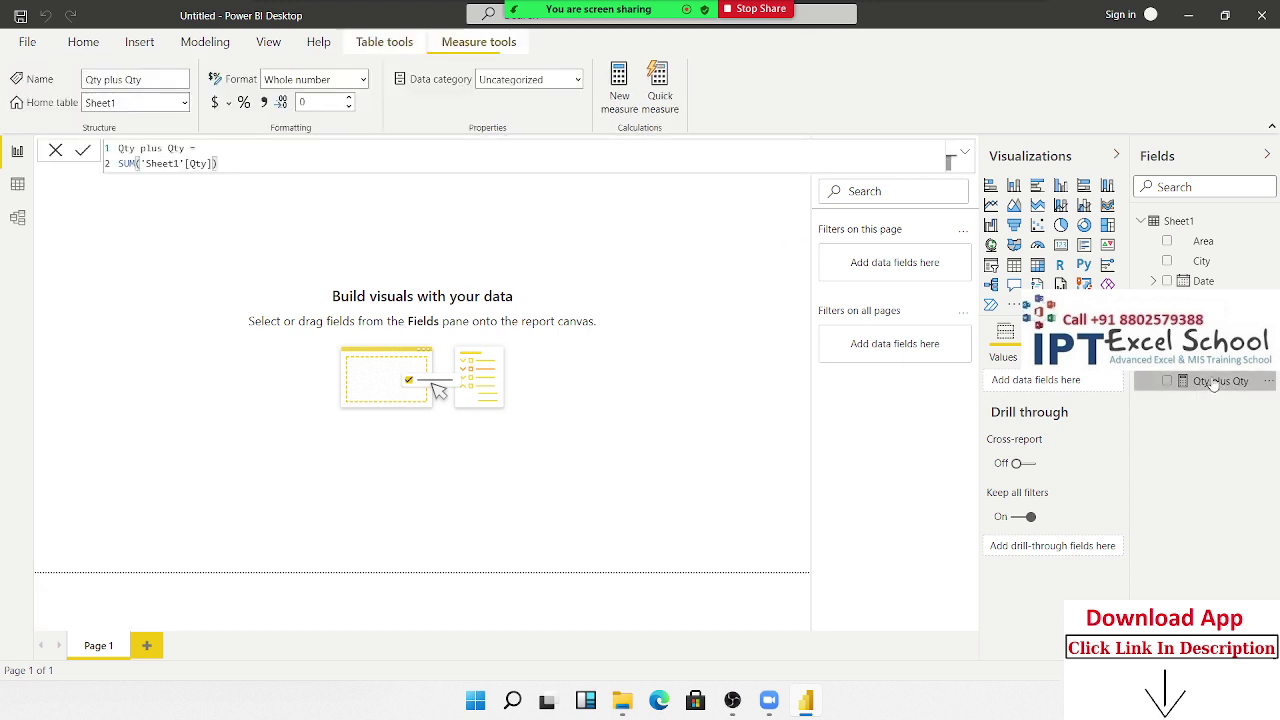
click(648, 234)
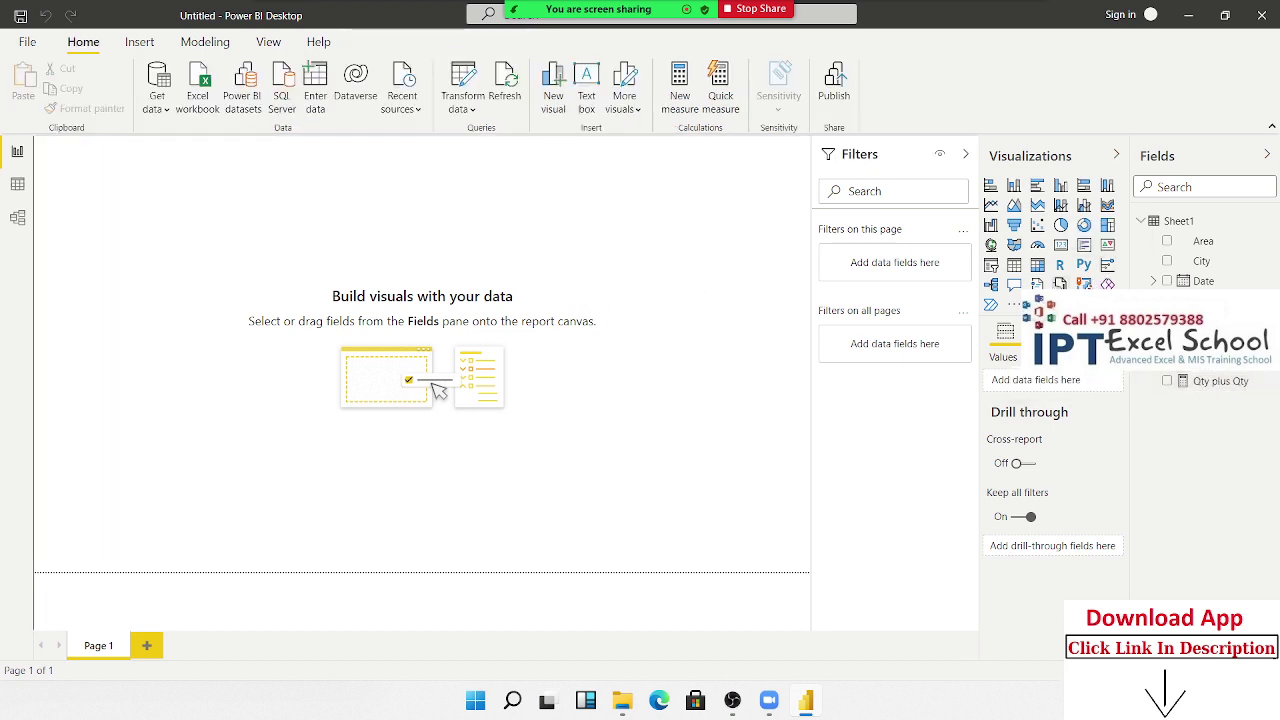
Delete the Qty plus Qty measure from the model
click(1209, 386)
right_click(1209, 390)
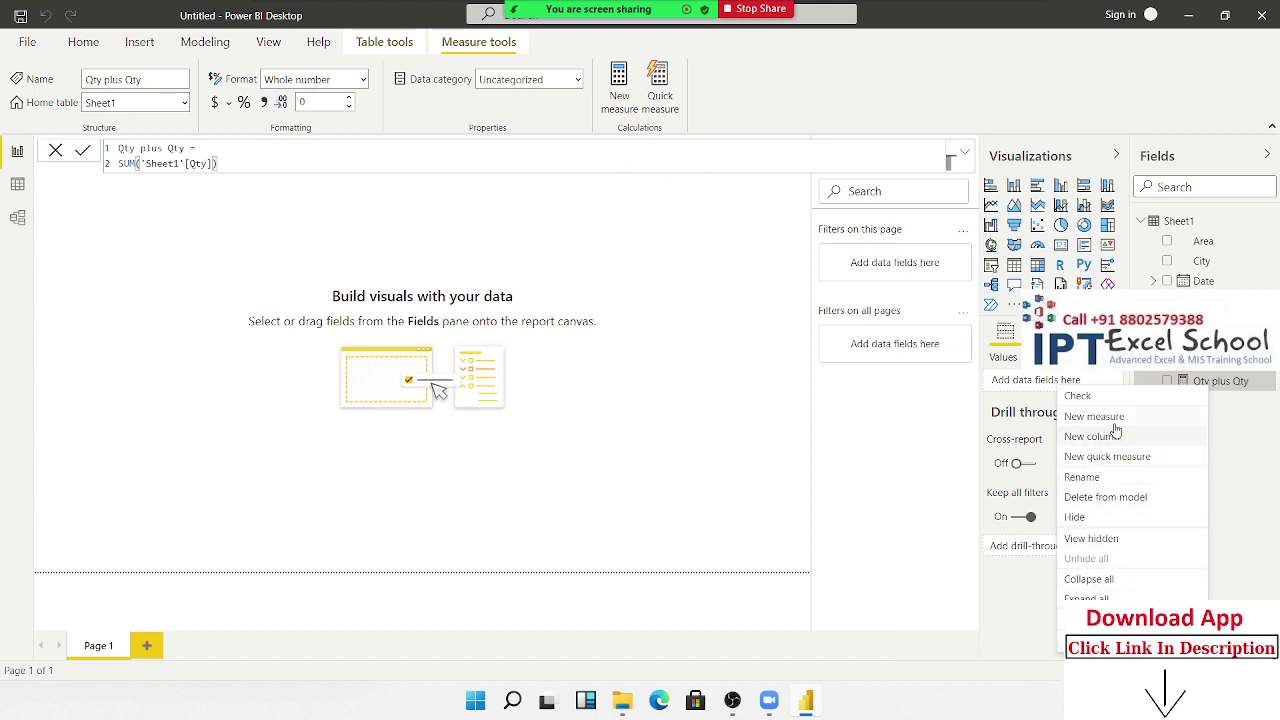
click(1118, 498)
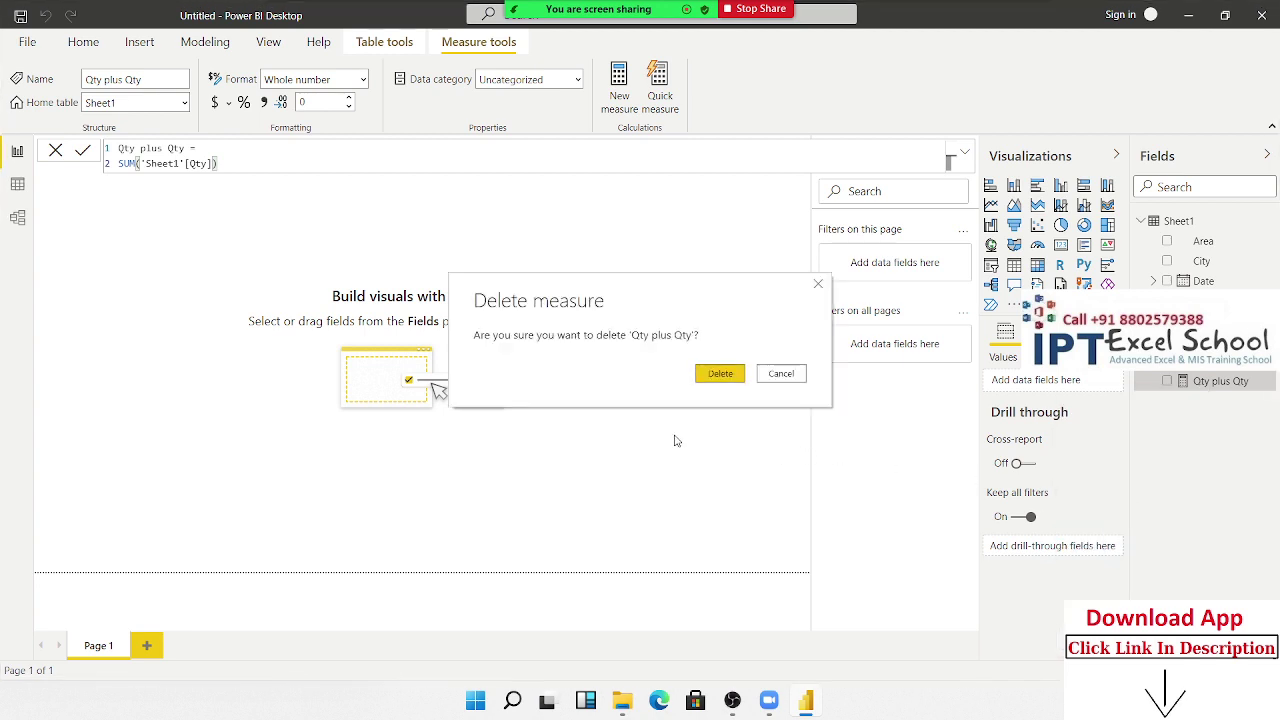
click(720, 373)
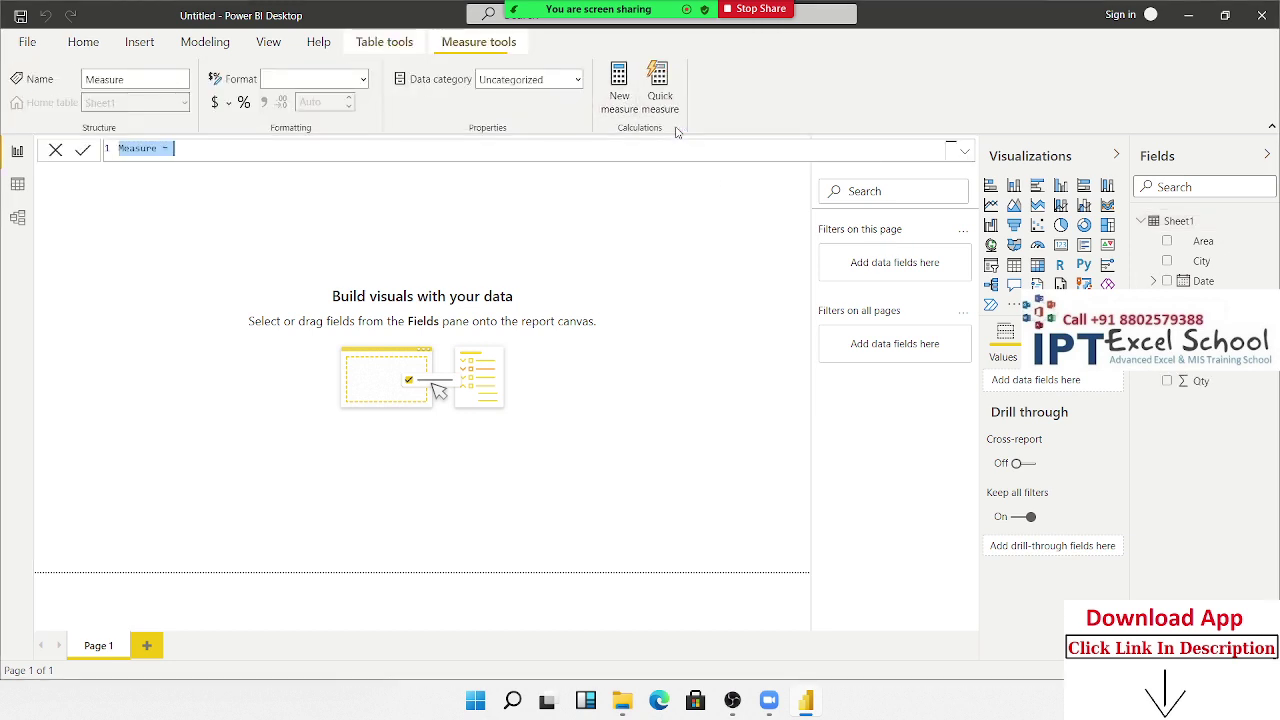
Create a new measure in Sheet1 with the formula Total_Sales_Qty = SUM(Sheet1[Qty])
double_click(130, 152)
text(To)
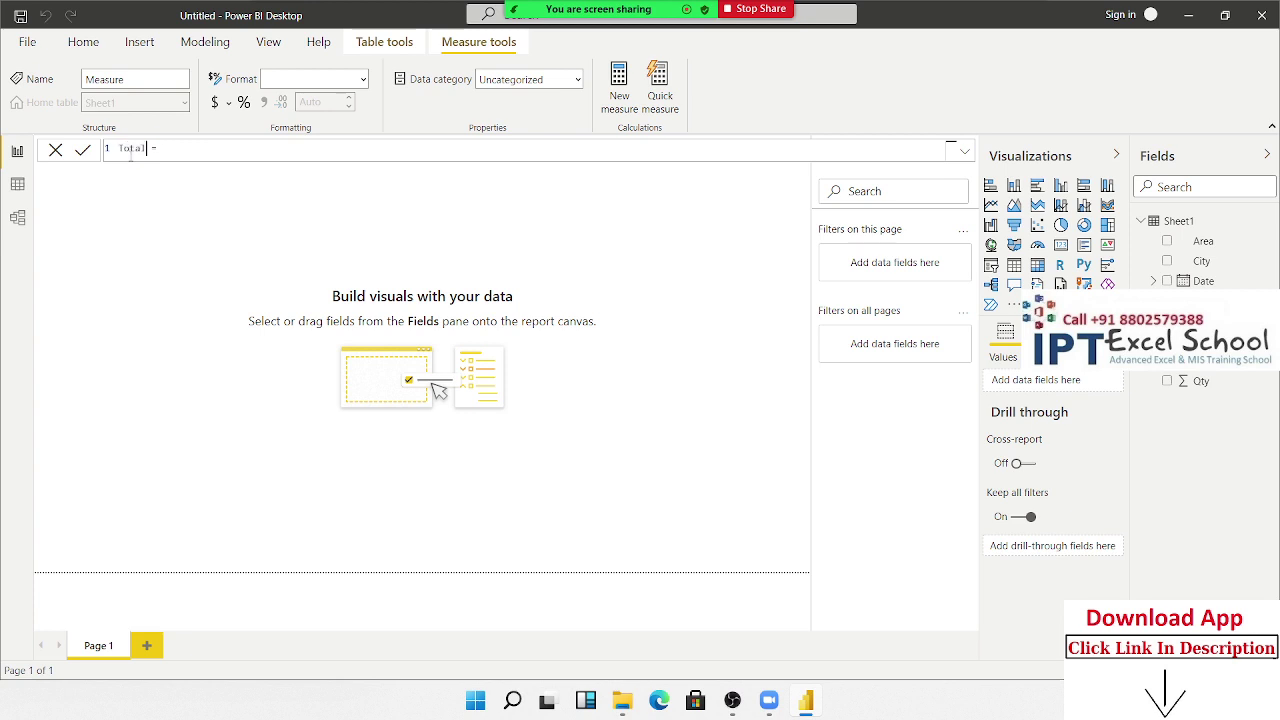
text(tal_Sales_Qty = SUM()
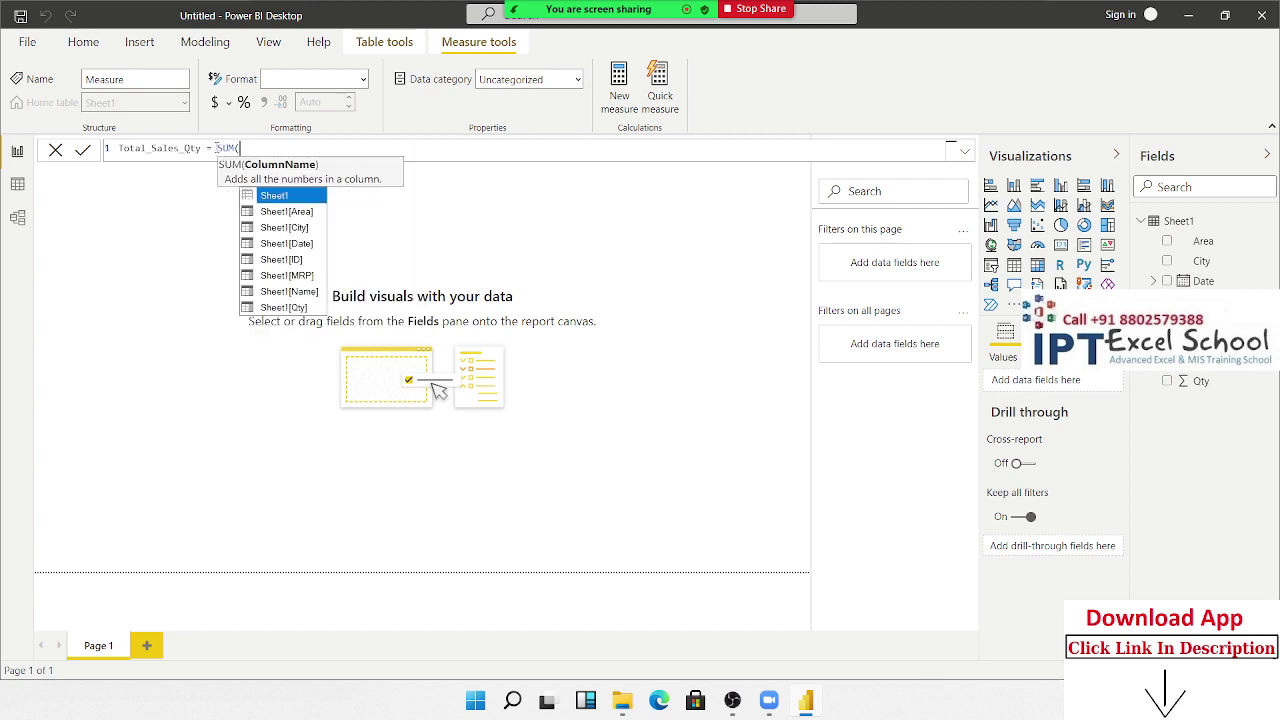
key(Down)
key(Down)
key(Down)
key(Down)
key(Down)
key(Down)
key(Down)
key(Tab)
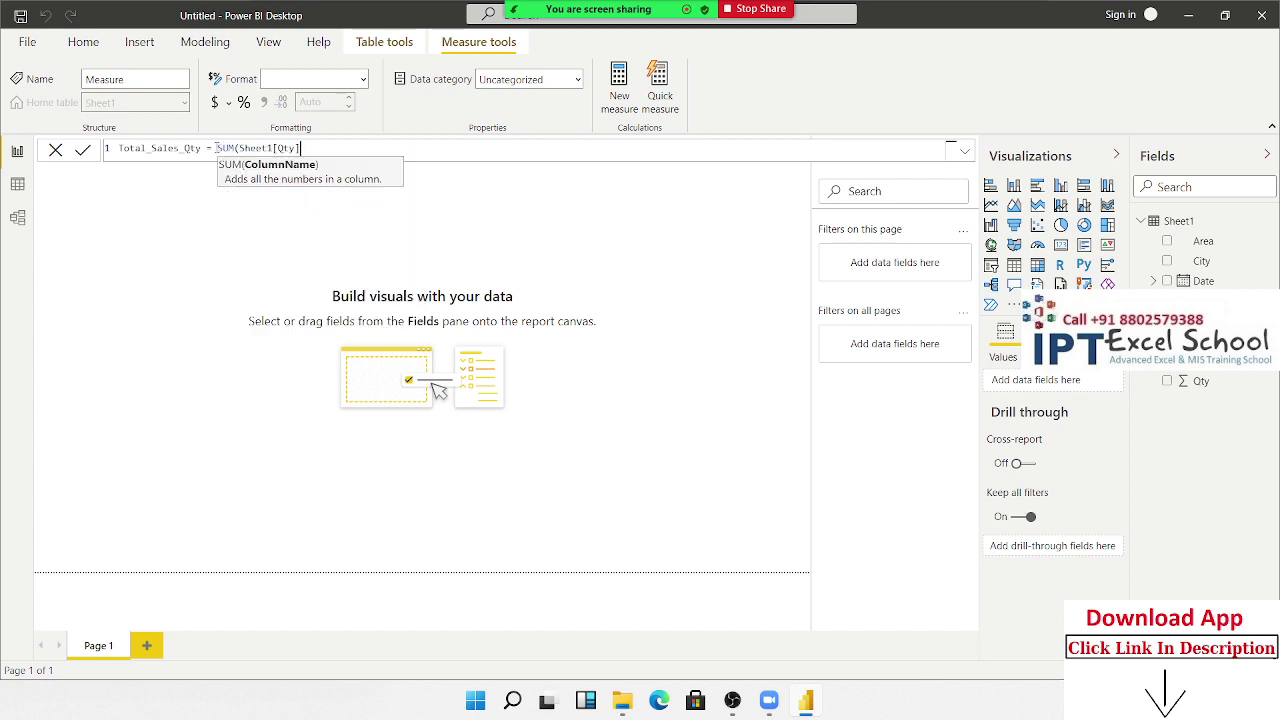
text())
key(Return)
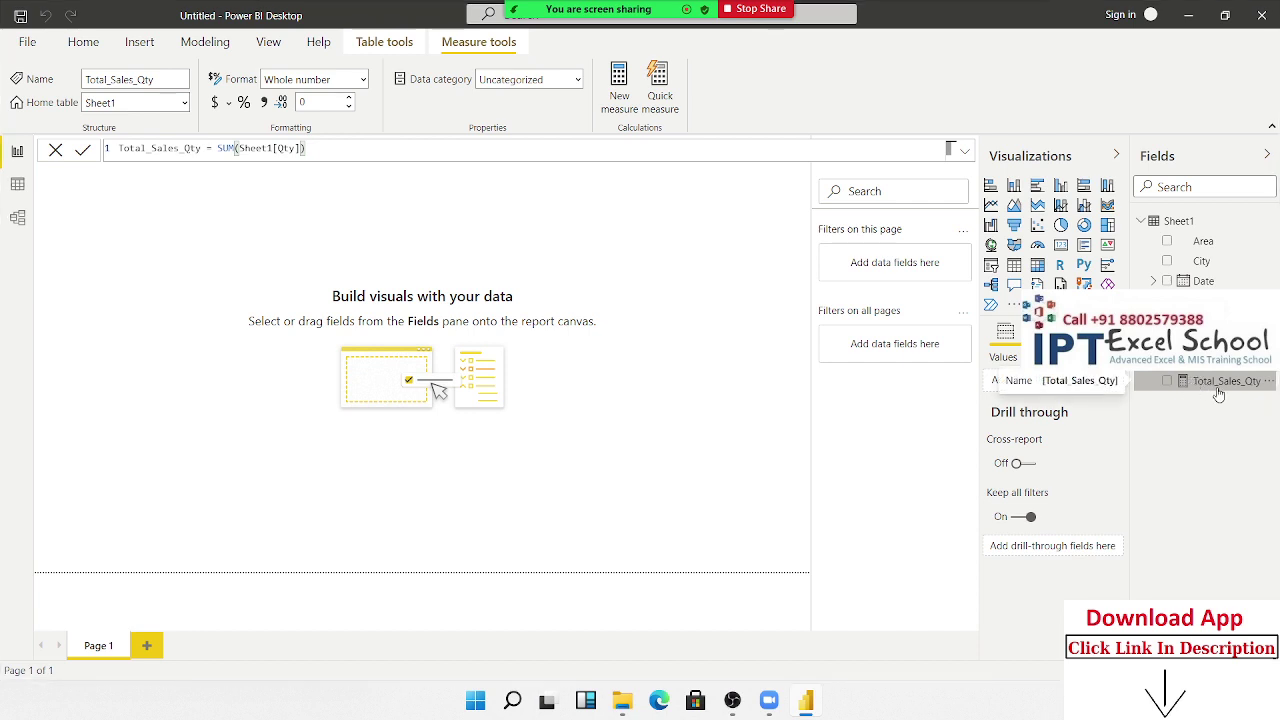
drag(1217, 396, 169, 260)
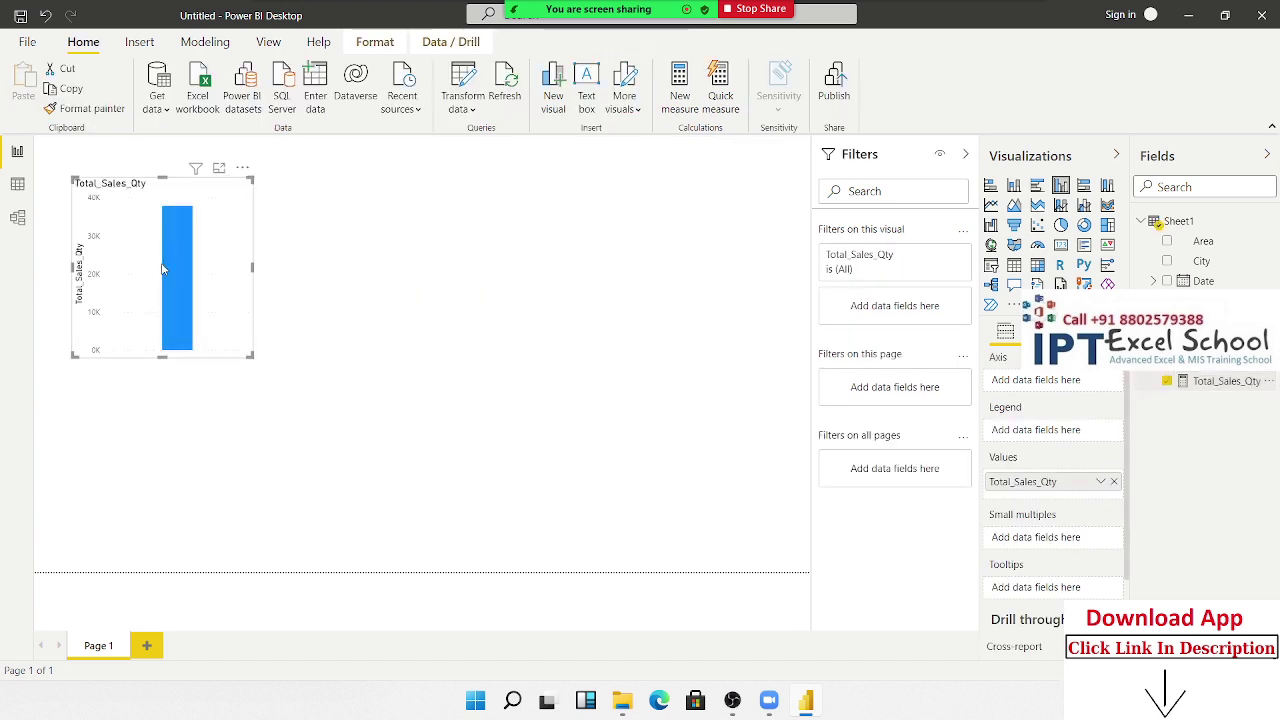
click(1014, 265)
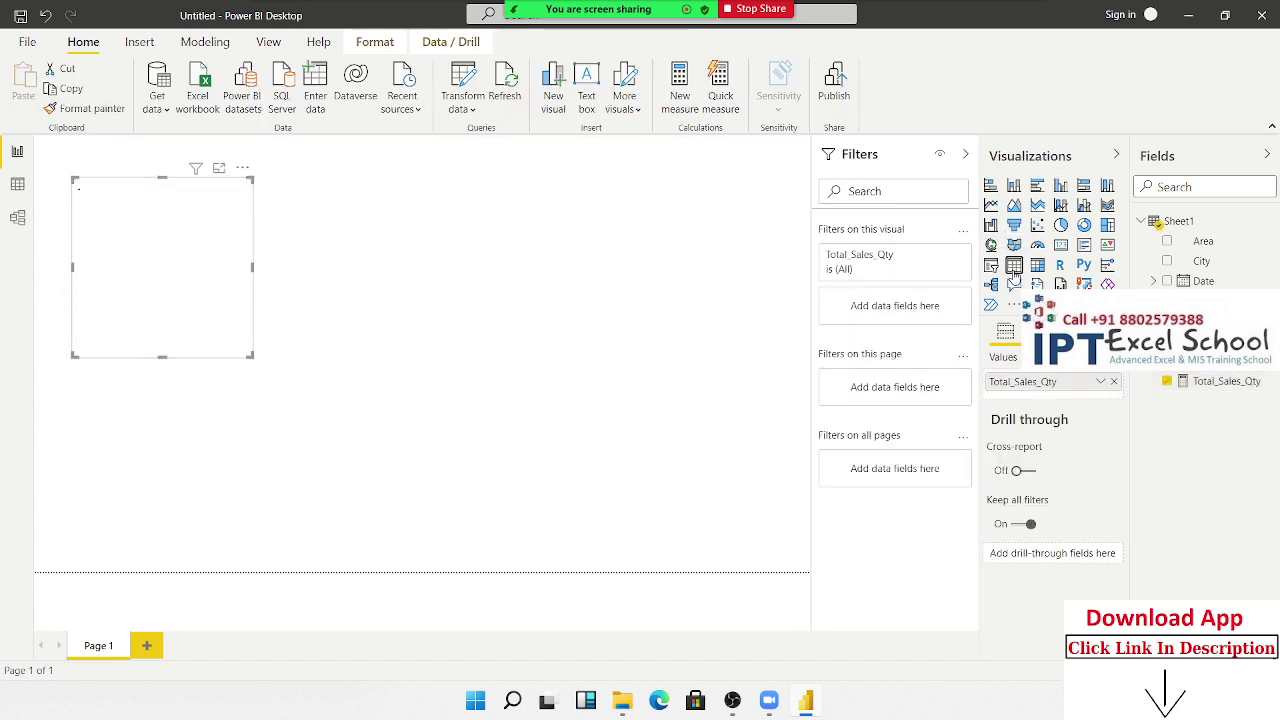
key(Delete)
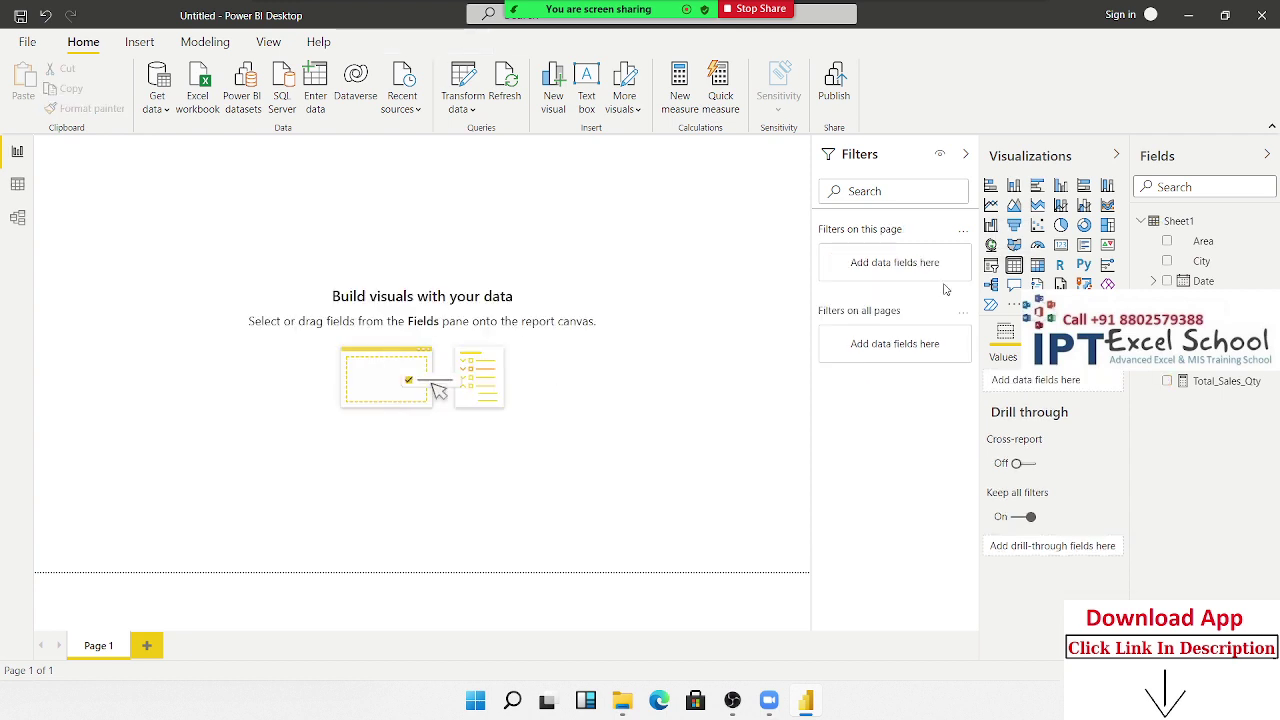
Add a card visual with Total_Sales_Qty in the report page's upper-left corner and resize it to about 242 by 136
click(1062, 246)
drag(1205, 382, 125, 214)
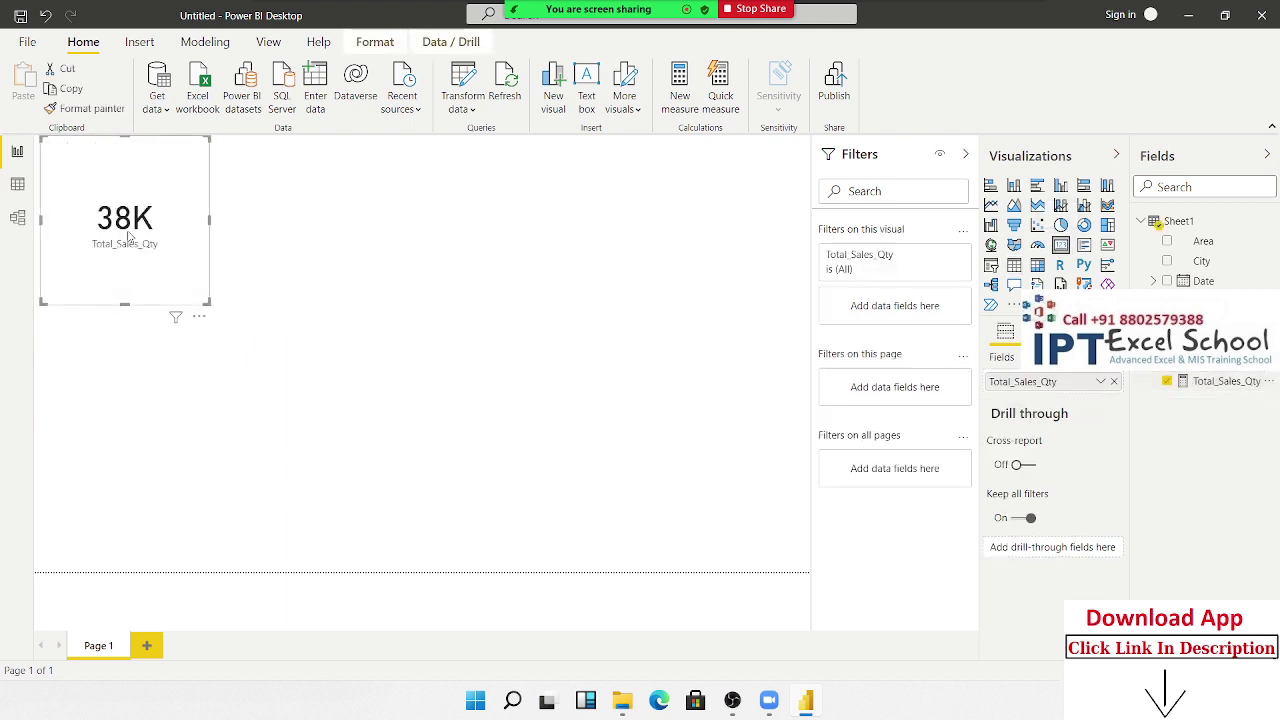
drag(209, 302, 338, 268)
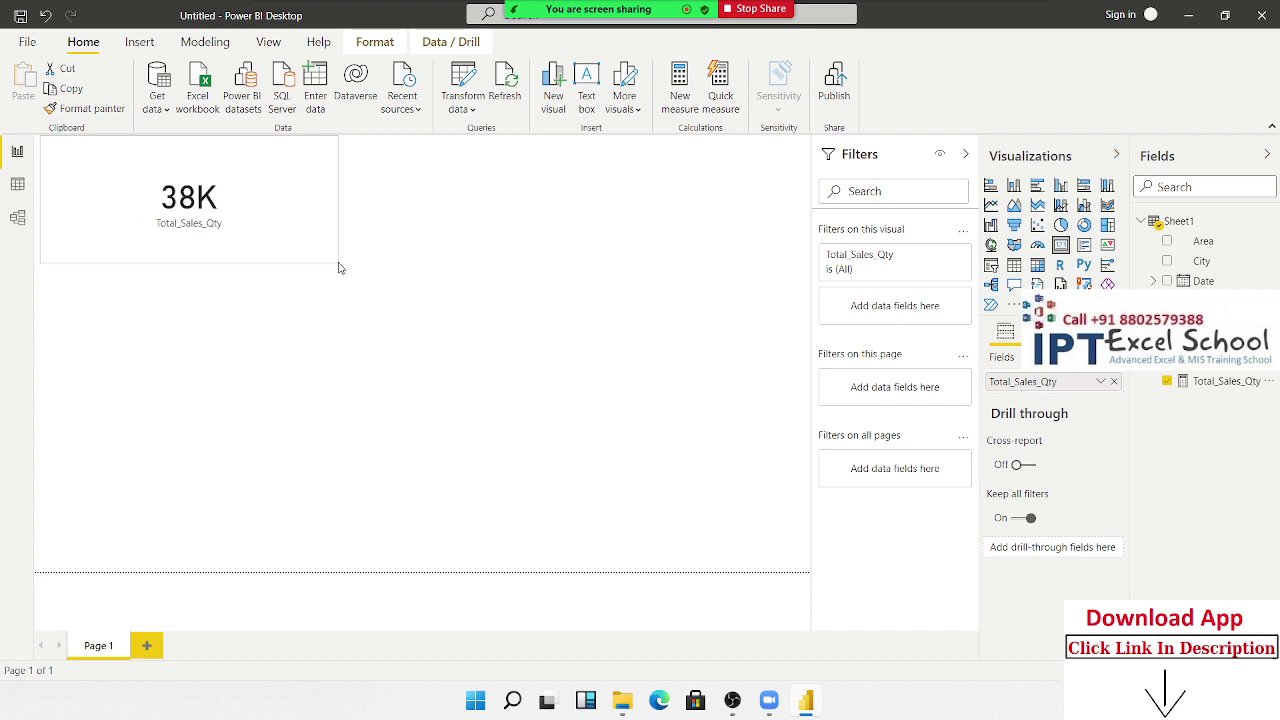
drag(266, 226, 303, 206)
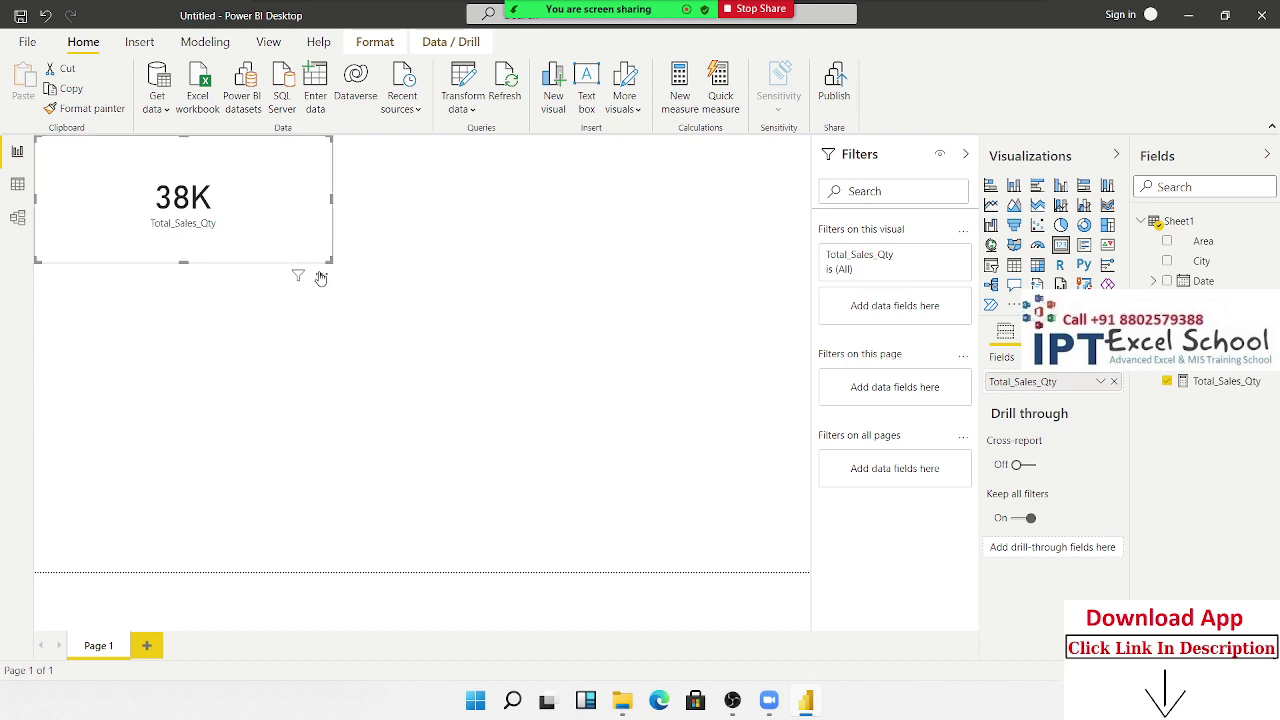
drag(328, 260, 180, 218)
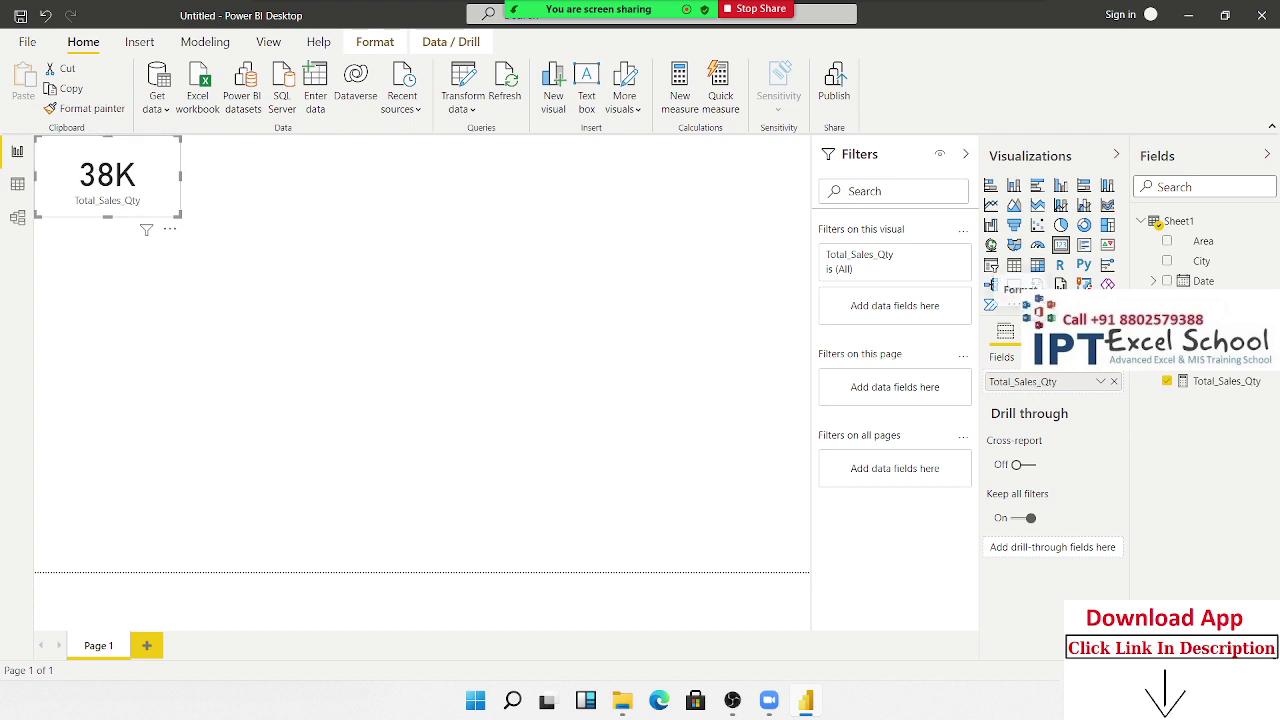
Examine the card's formatting options, including its data label, general and category label settings
click(1037, 331)
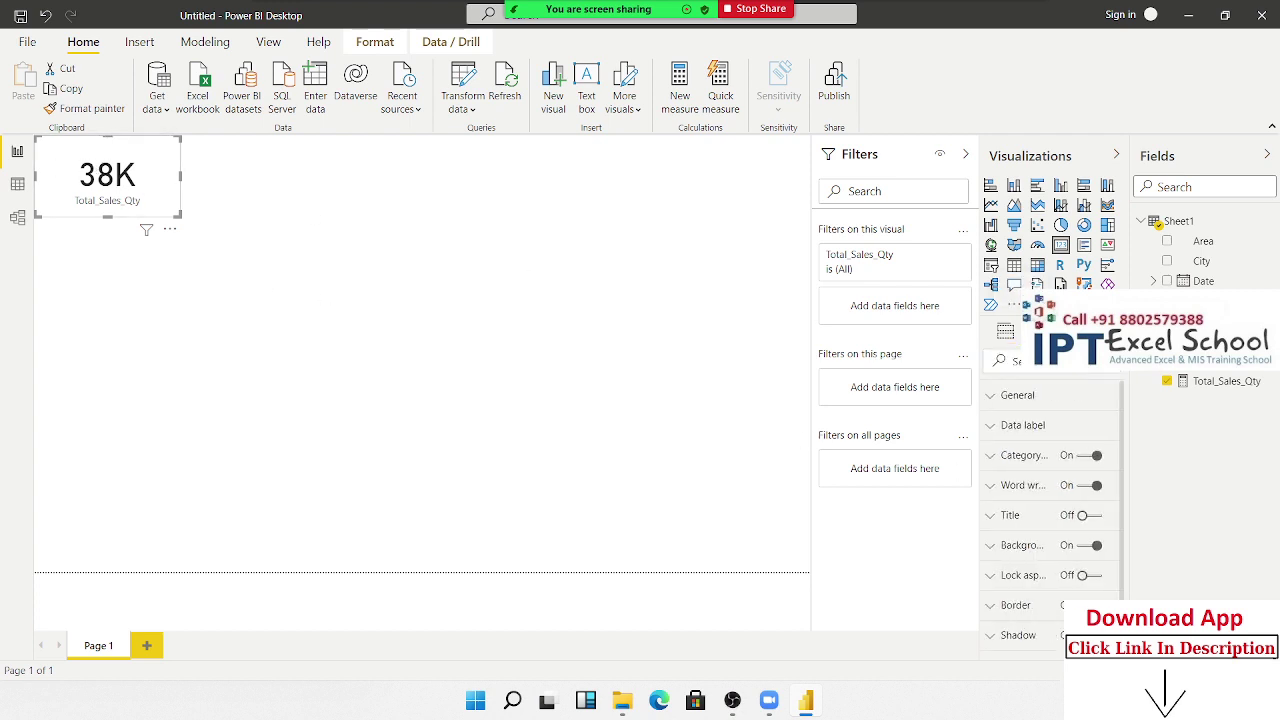
click(1031, 430)
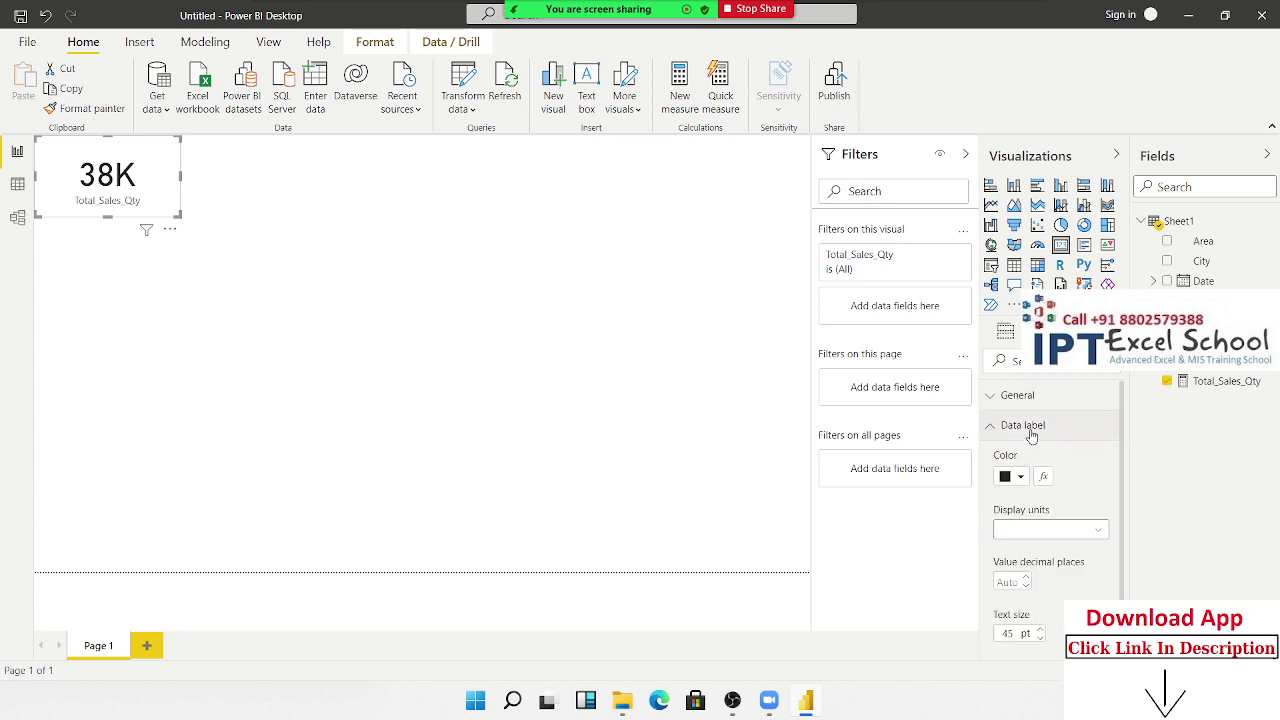
scroll(1051, 570, down, 1)
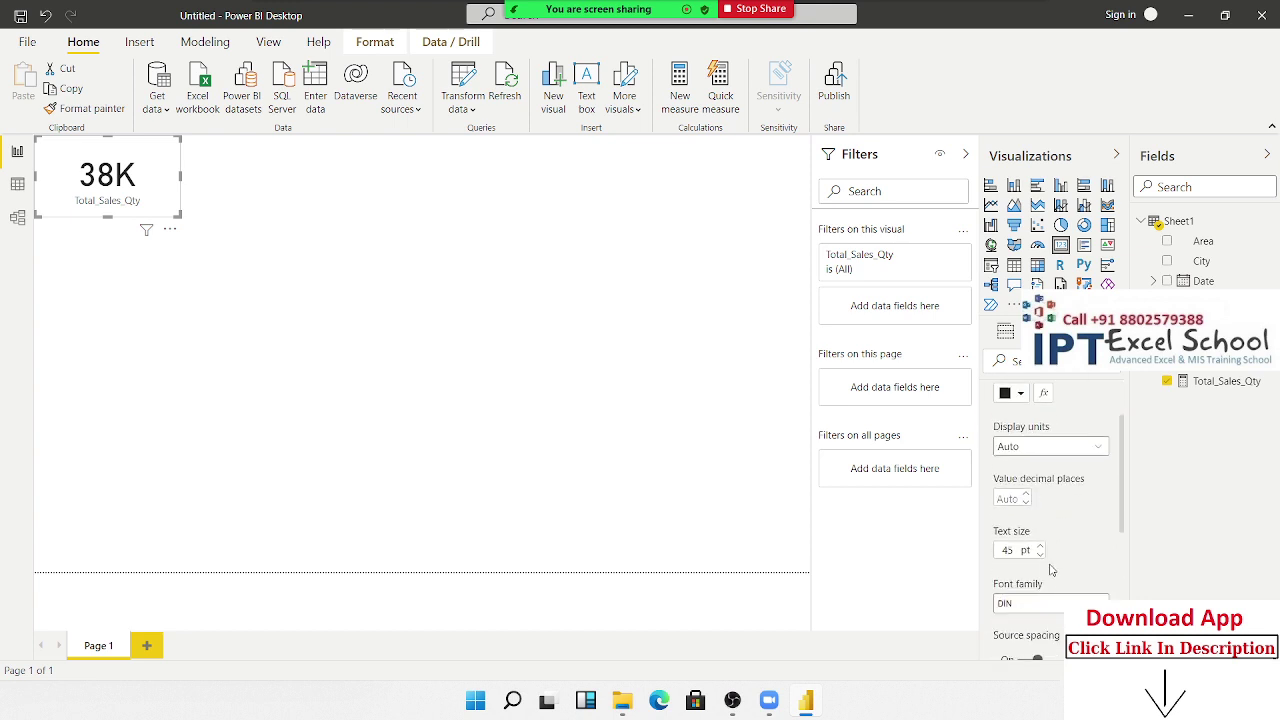
scroll(1045, 578, down, 3)
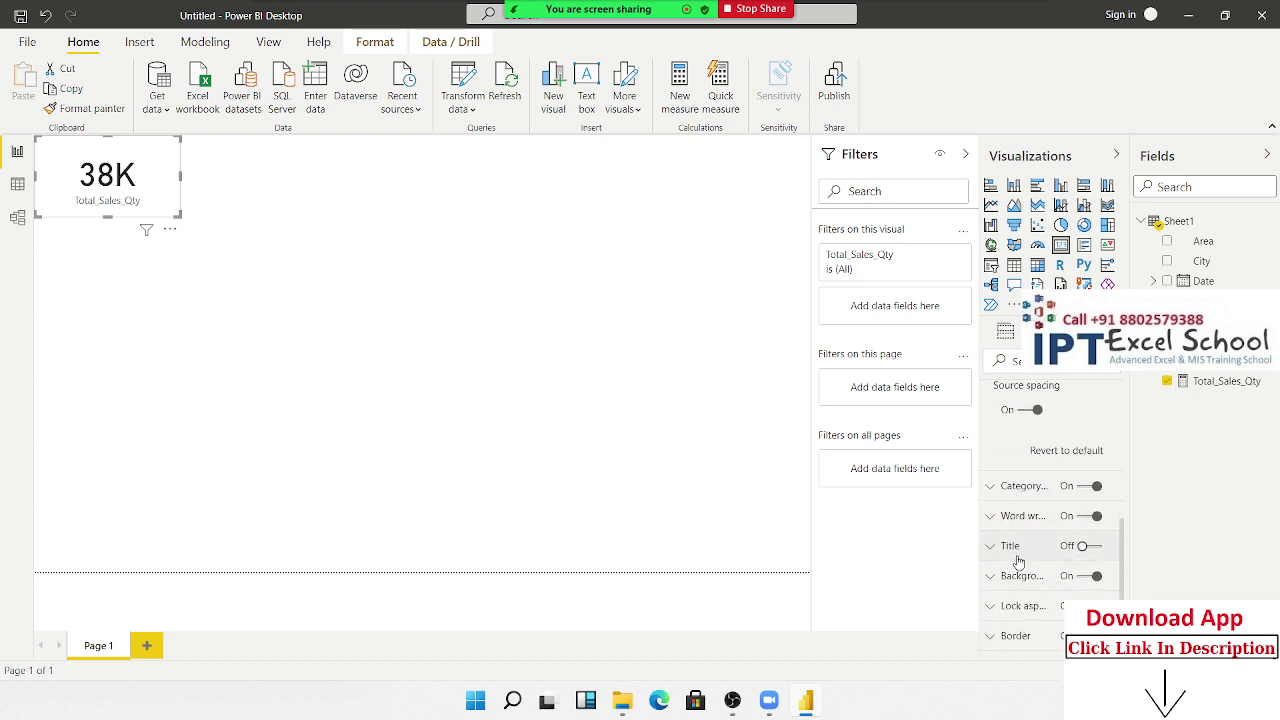
scroll(1045, 610, down, 1)
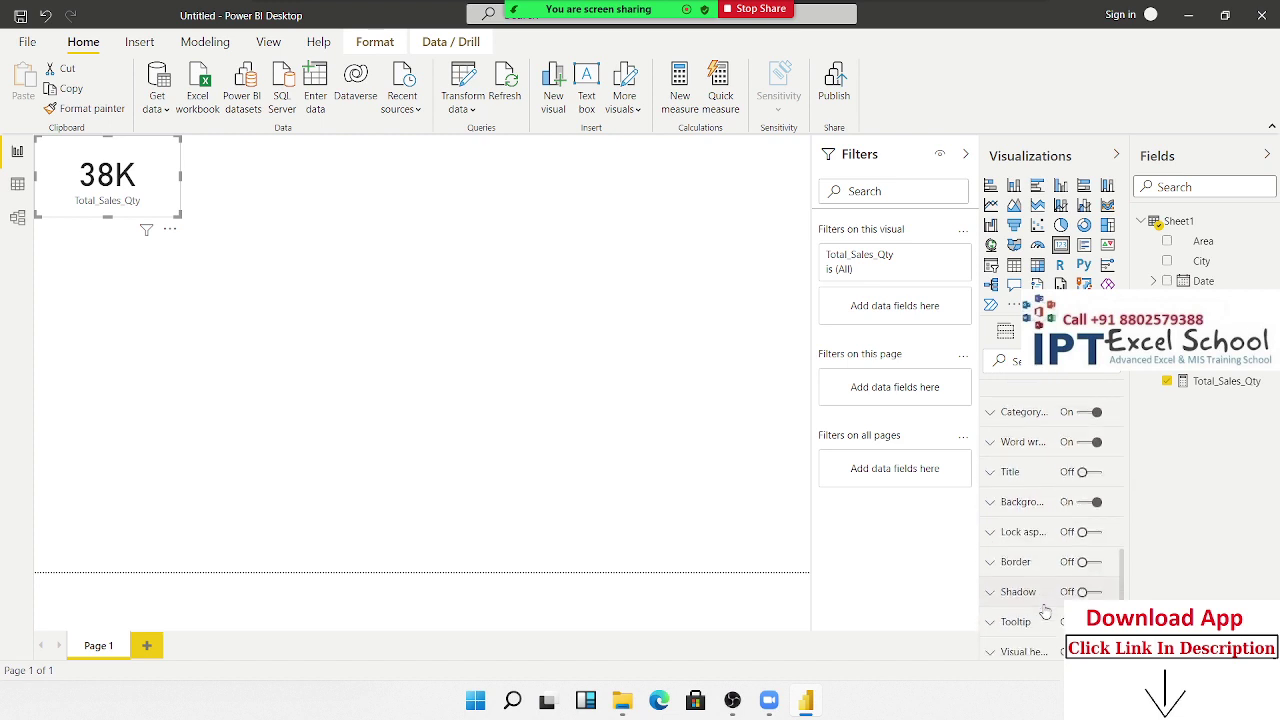
scroll(1037, 615, up, 5)
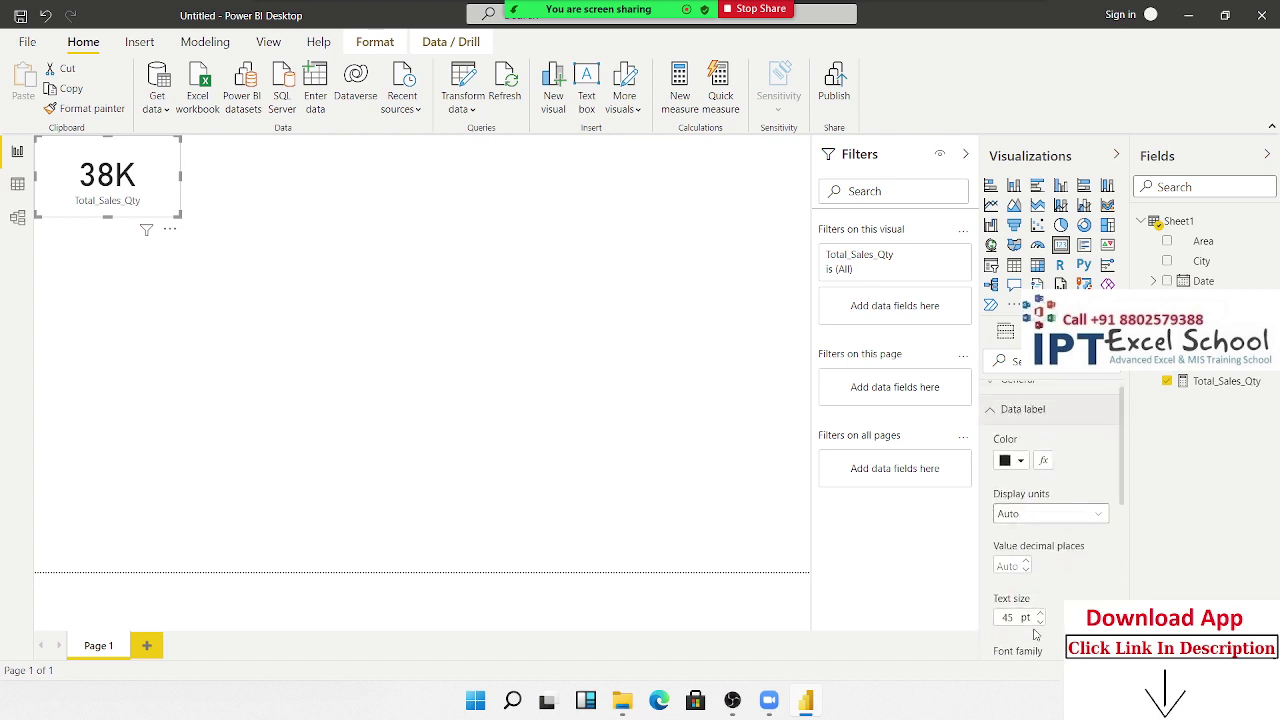
click(1000, 427)
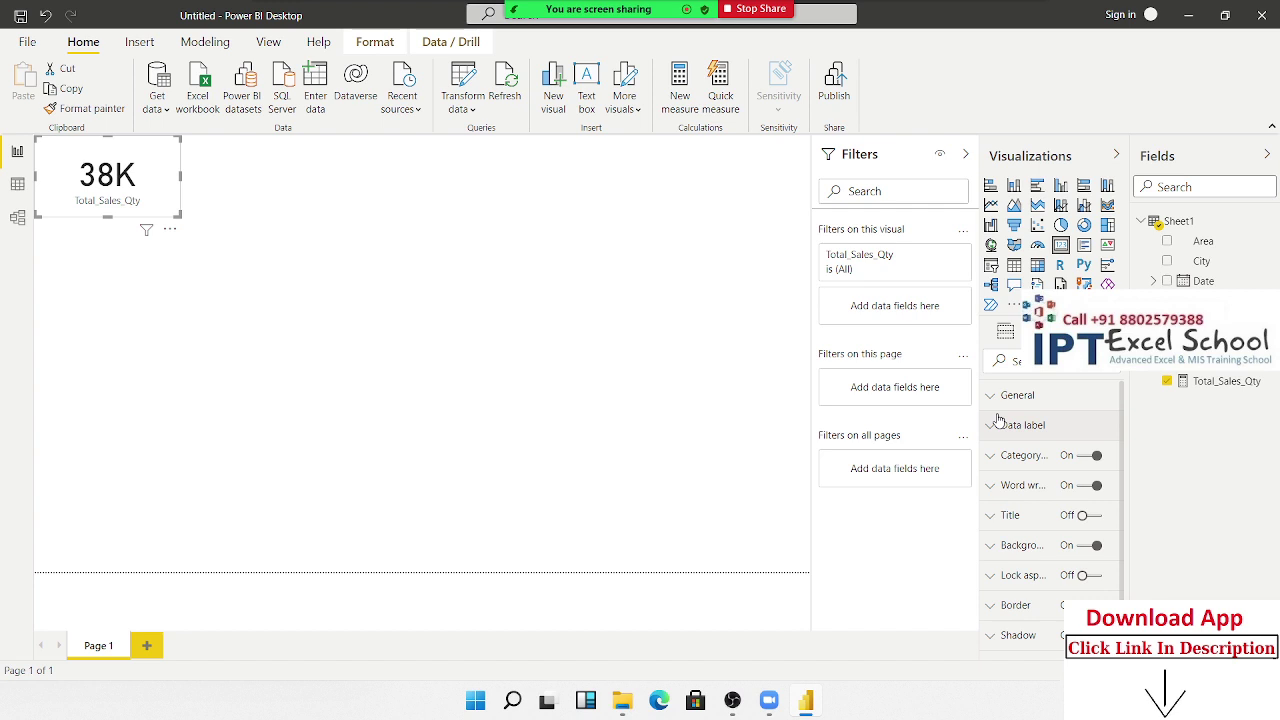
click(1008, 400)
scroll(1035, 490, down, 3)
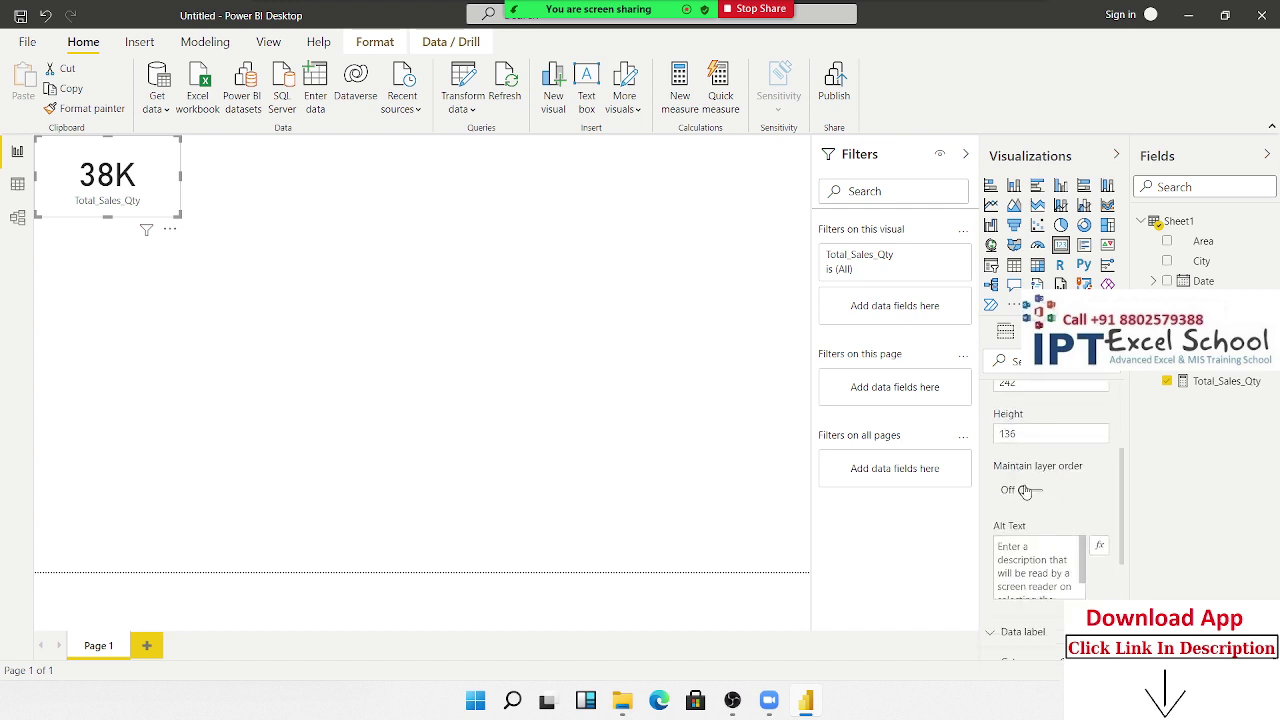
scroll(1045, 520, up, 3)
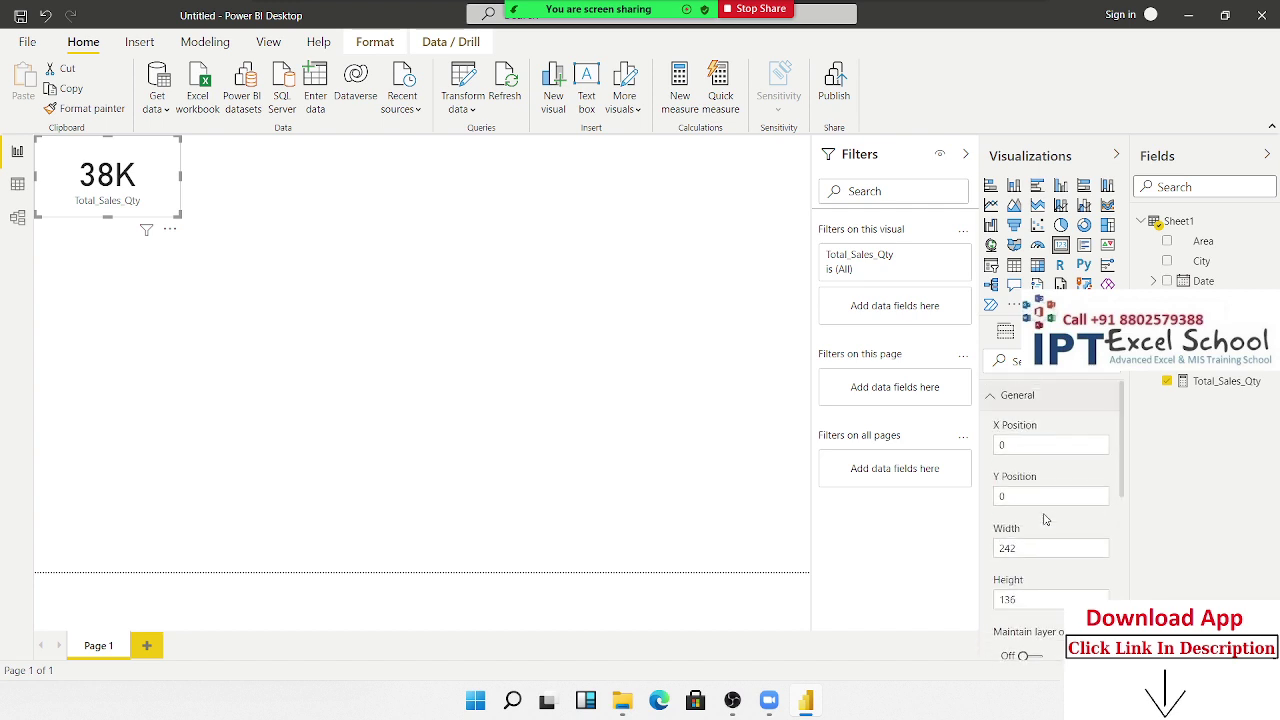
click(1015, 399)
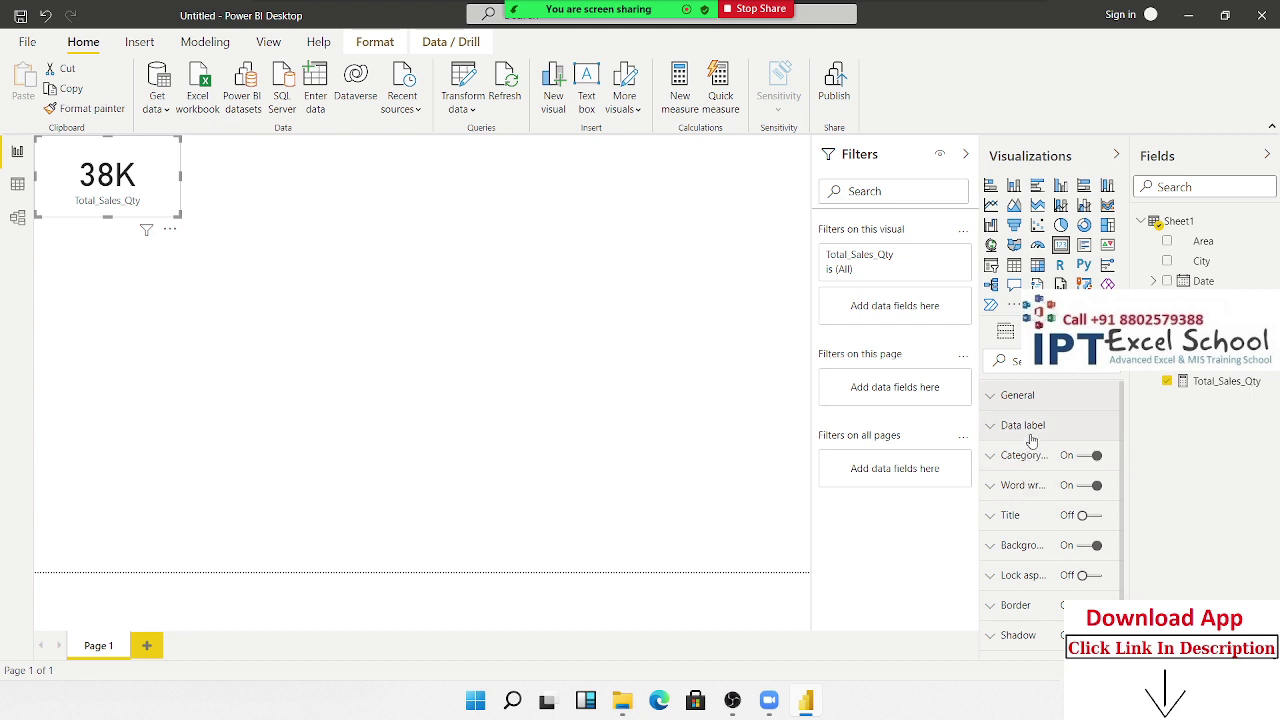
click(1025, 455)
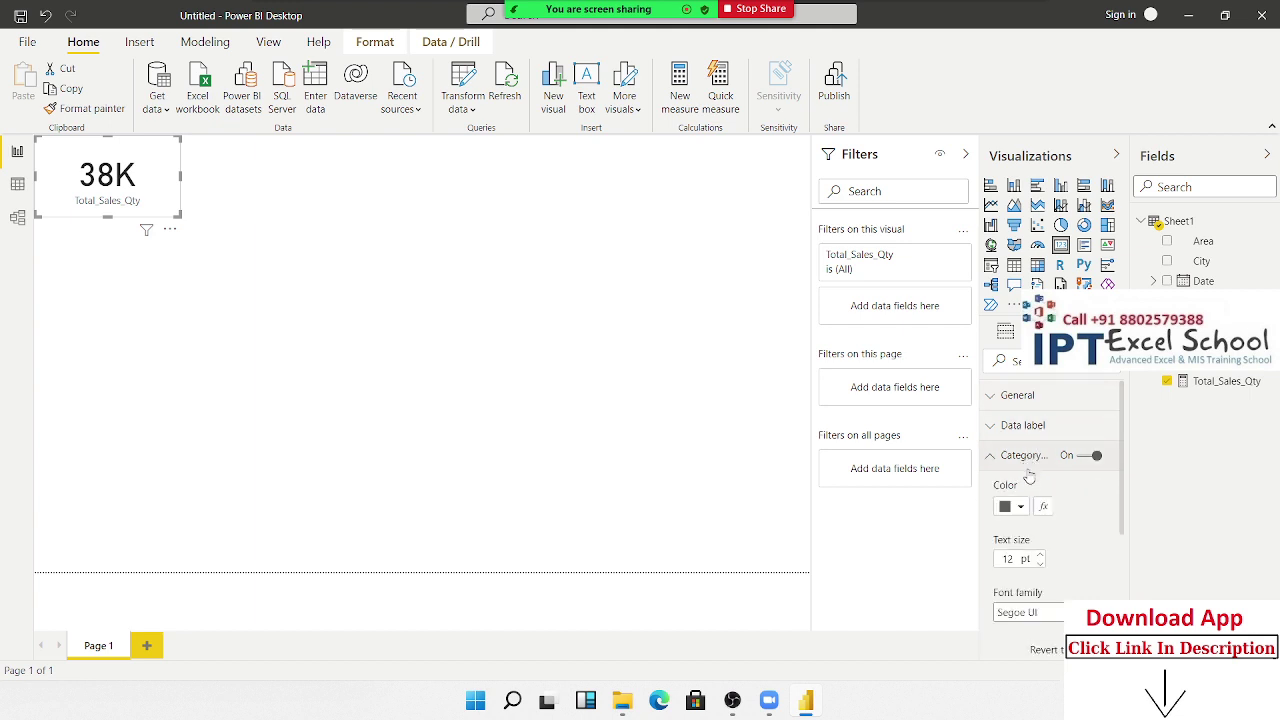
scroll(1028, 478, down, 2)
scroll(1035, 450, up, 2)
Set the display units of the card's data label to None
click(1039, 438)
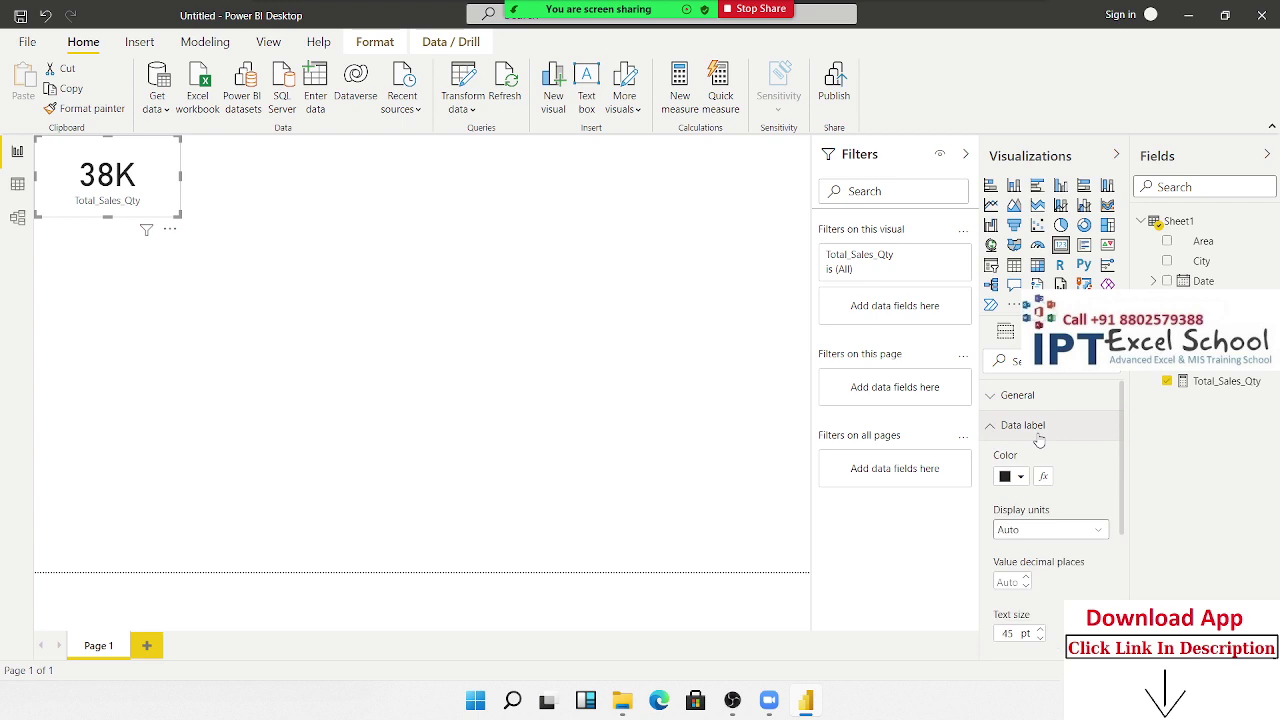
click(1025, 533)
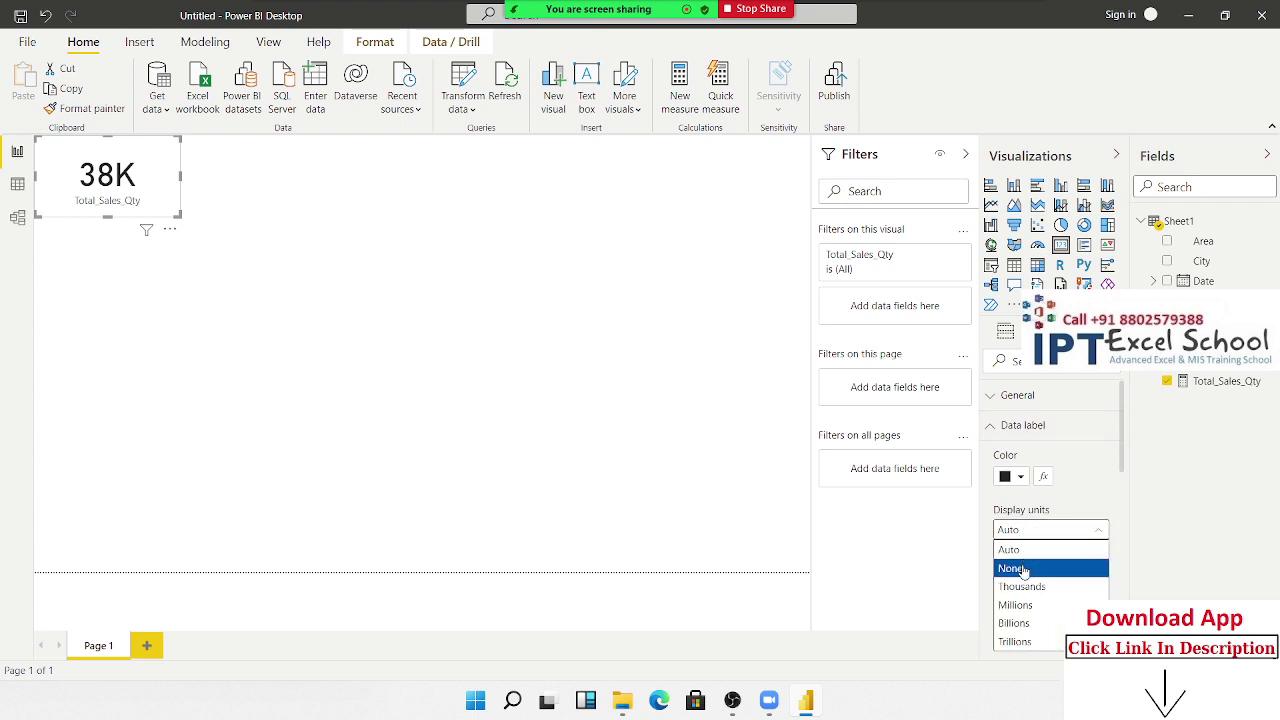
click(1023, 569)
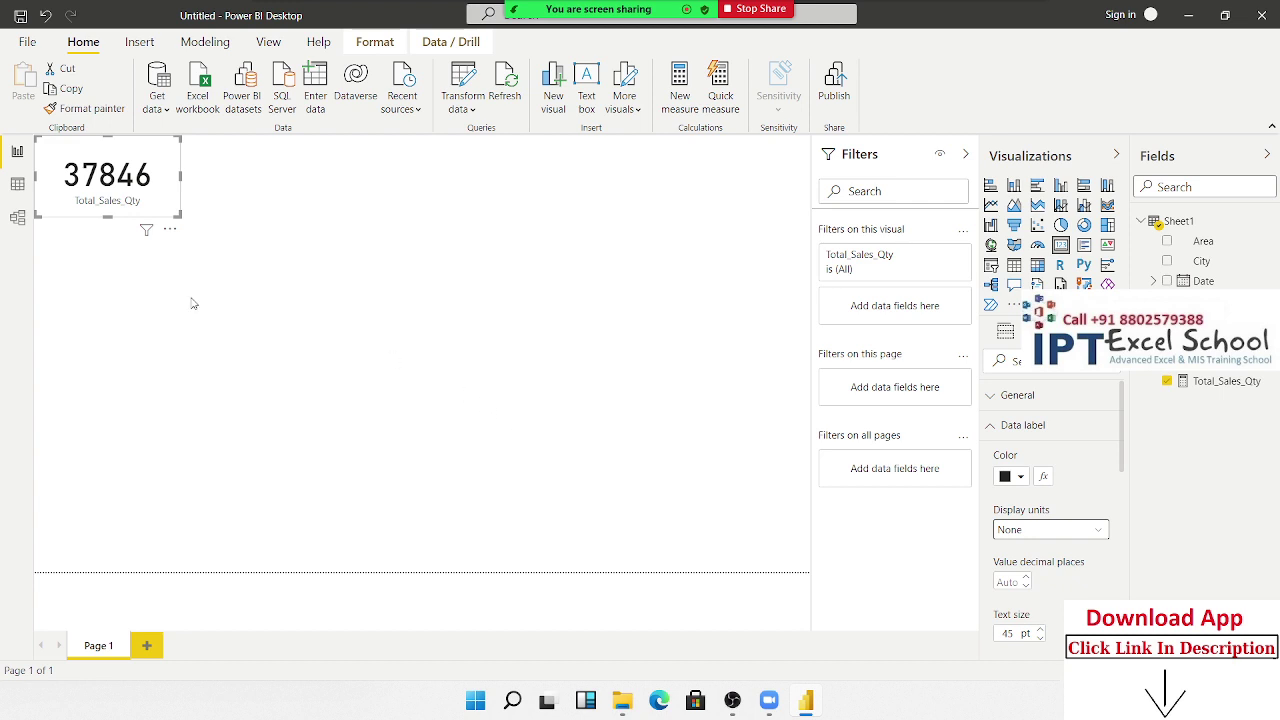
click(1024, 530)
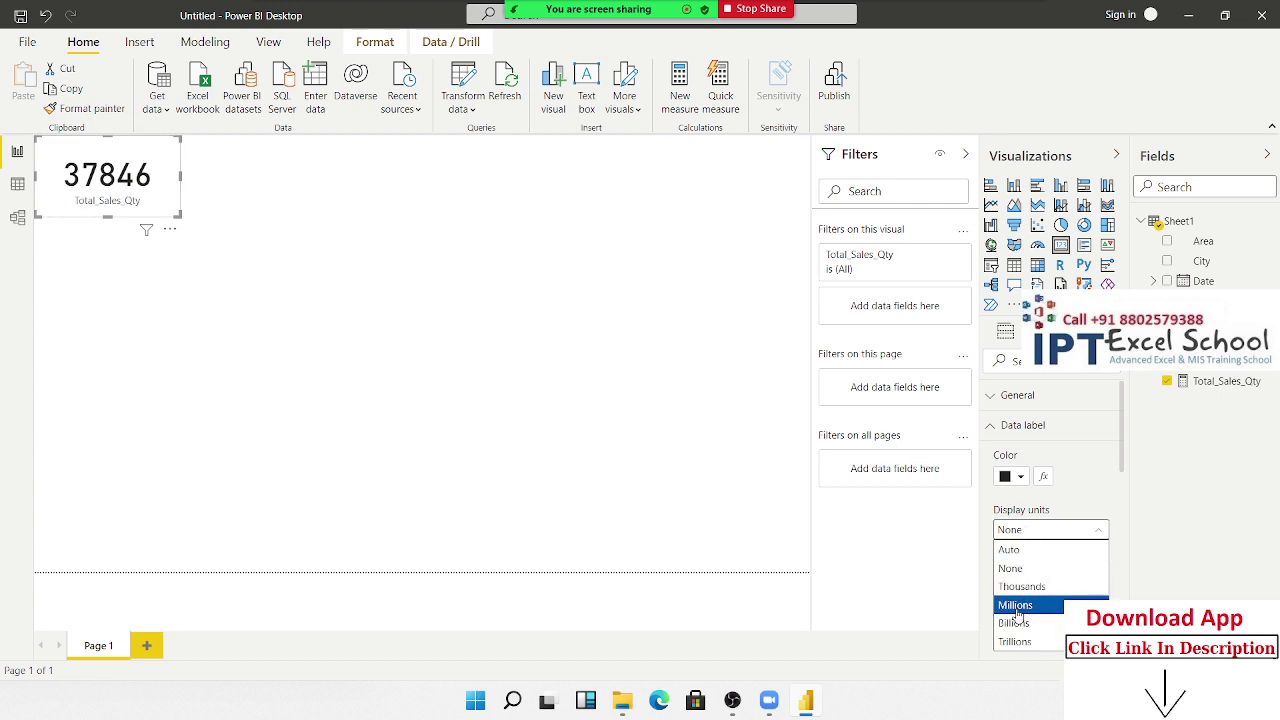
scroll(1112, 508, down, 3)
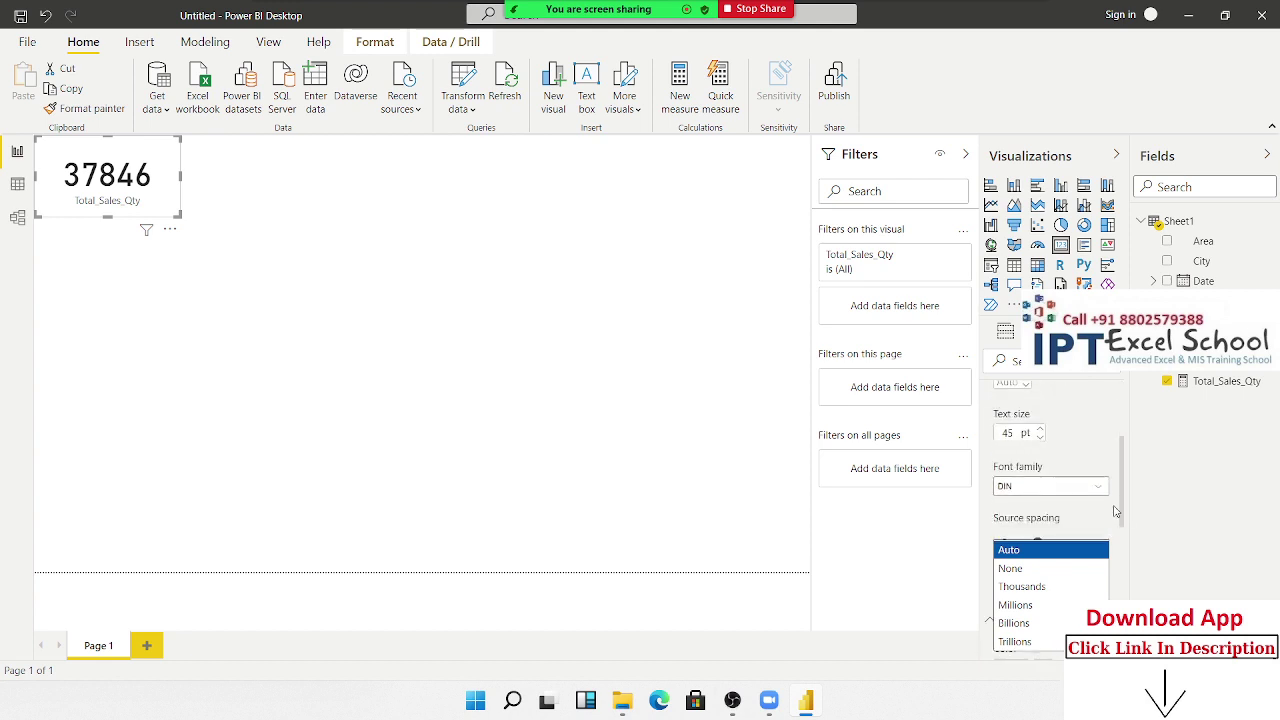
click(491, 439)
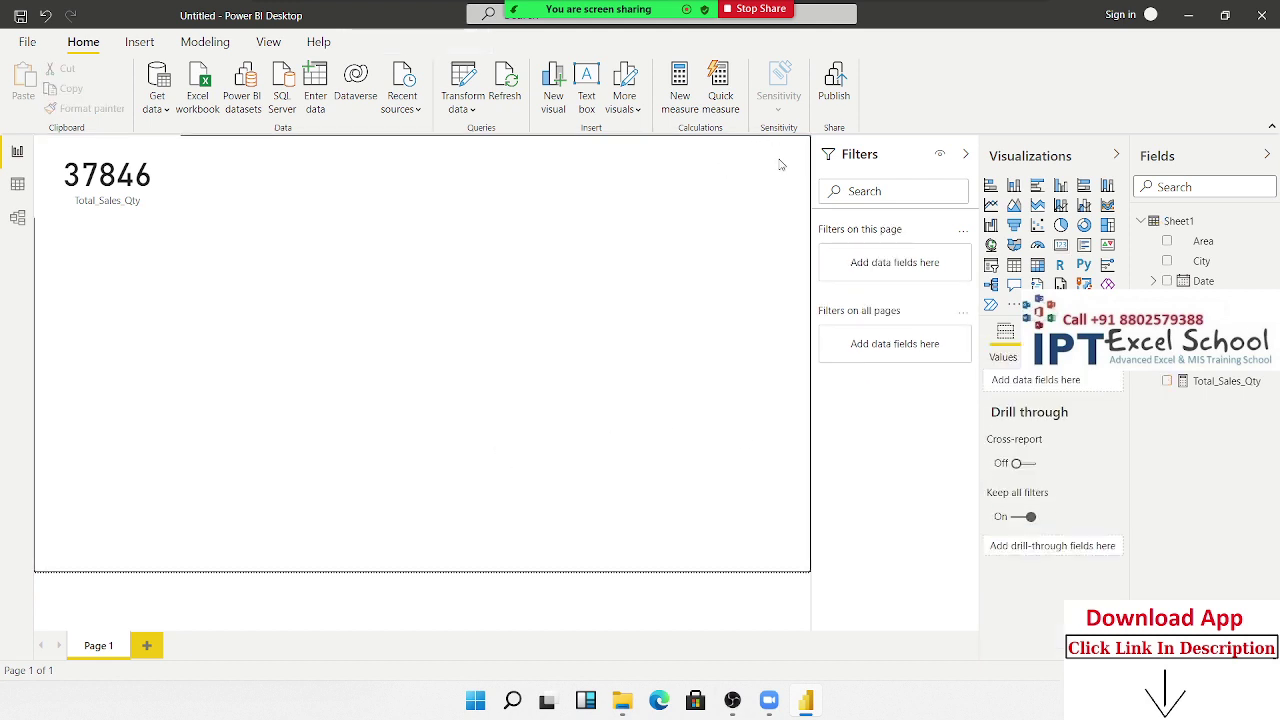
Start a quick measure using the Average per category calculation and expand the Sheet1 fields
click(726, 97)
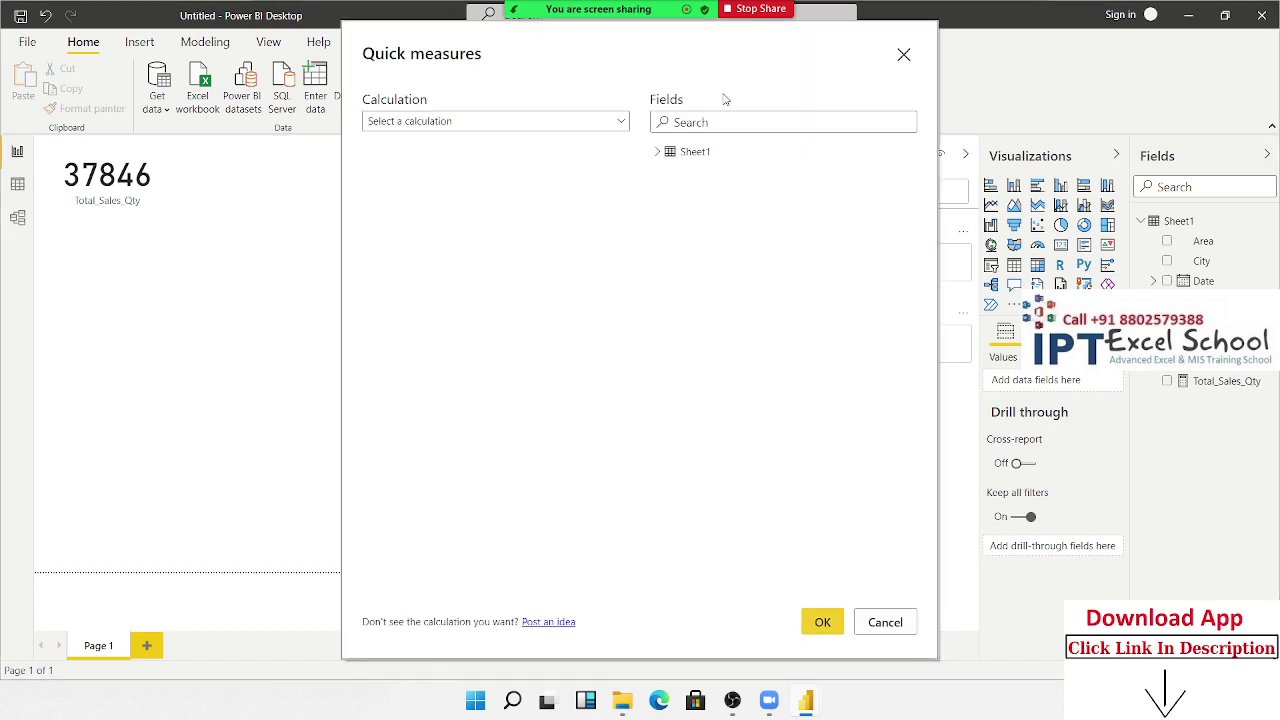
click(589, 125)
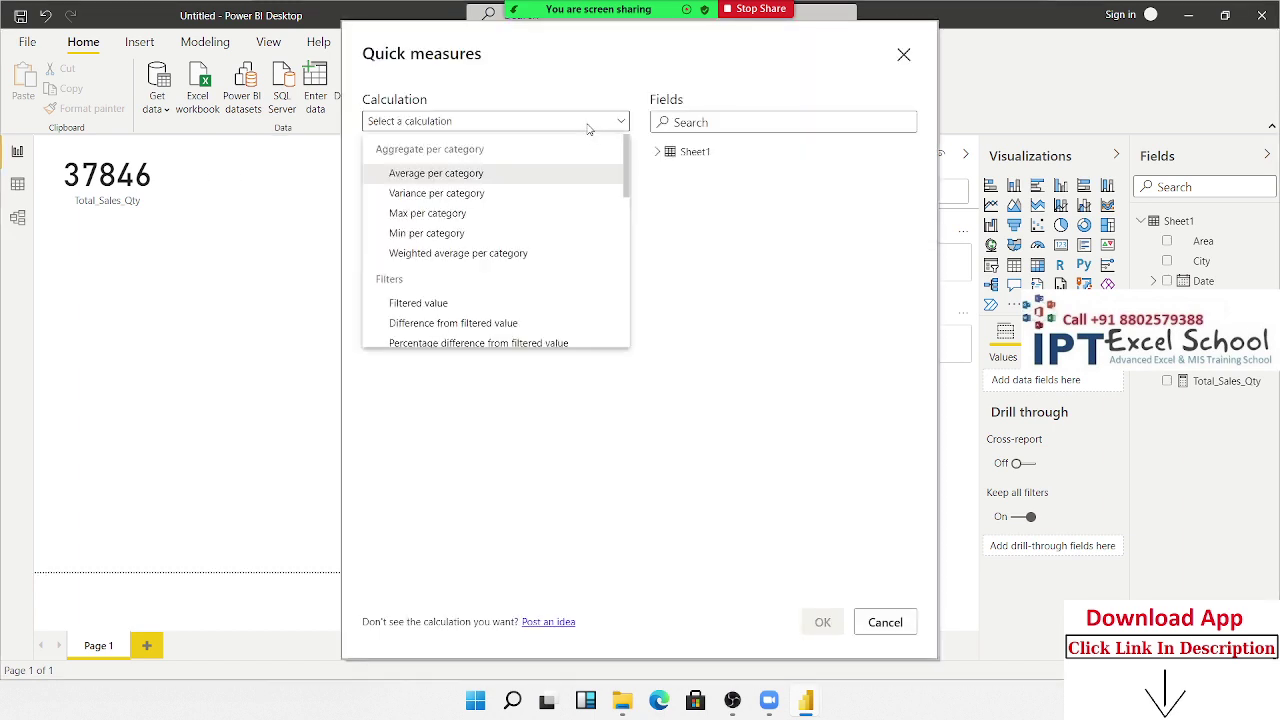
click(432, 175)
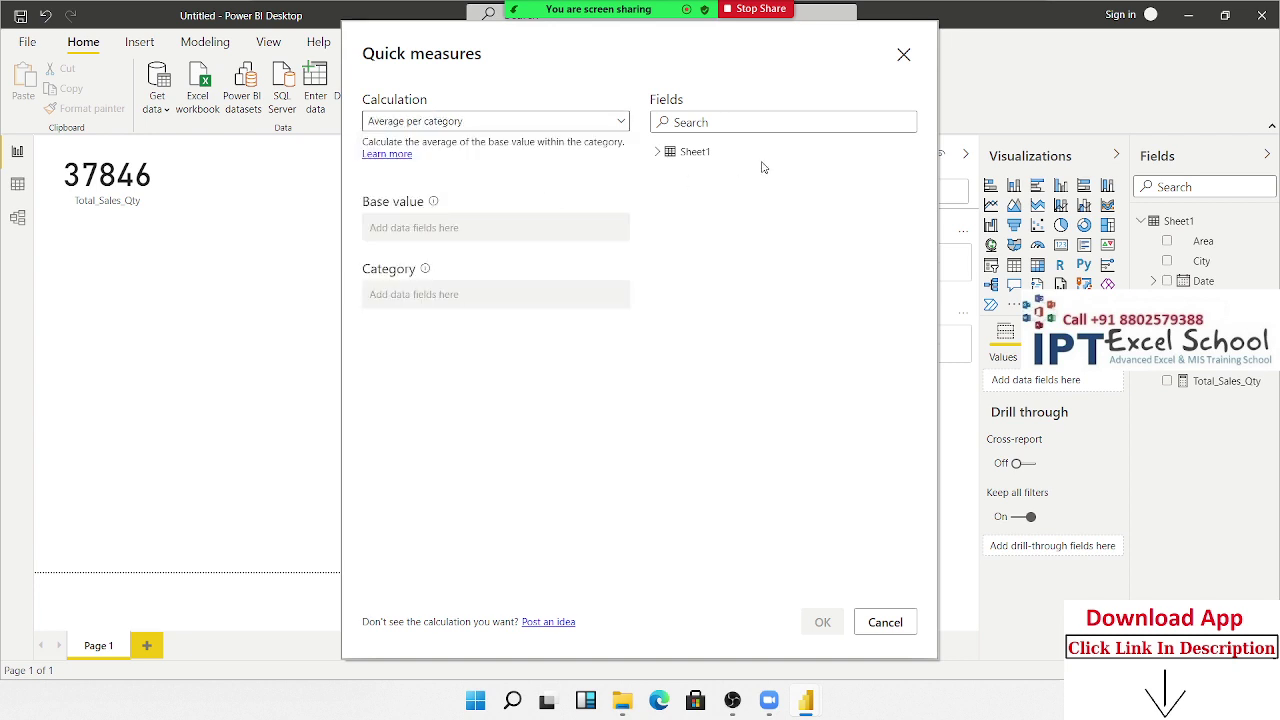
click(656, 153)
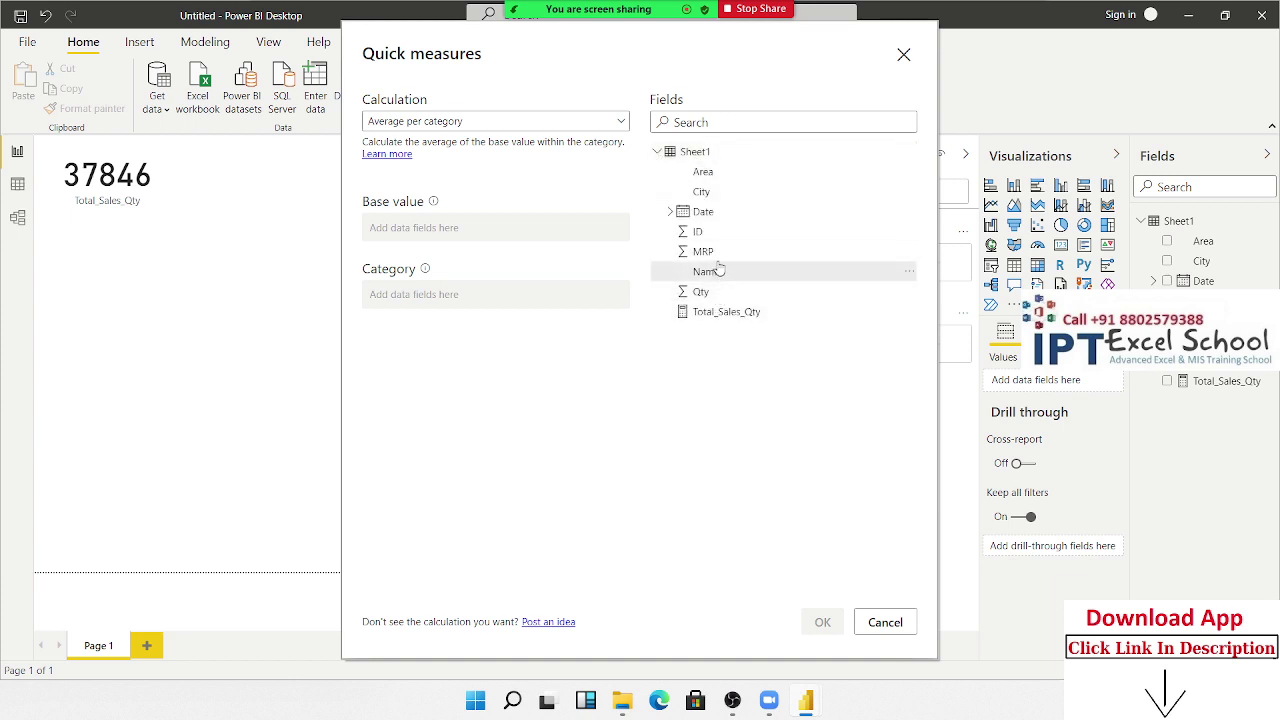
drag(706, 252, 460, 297)
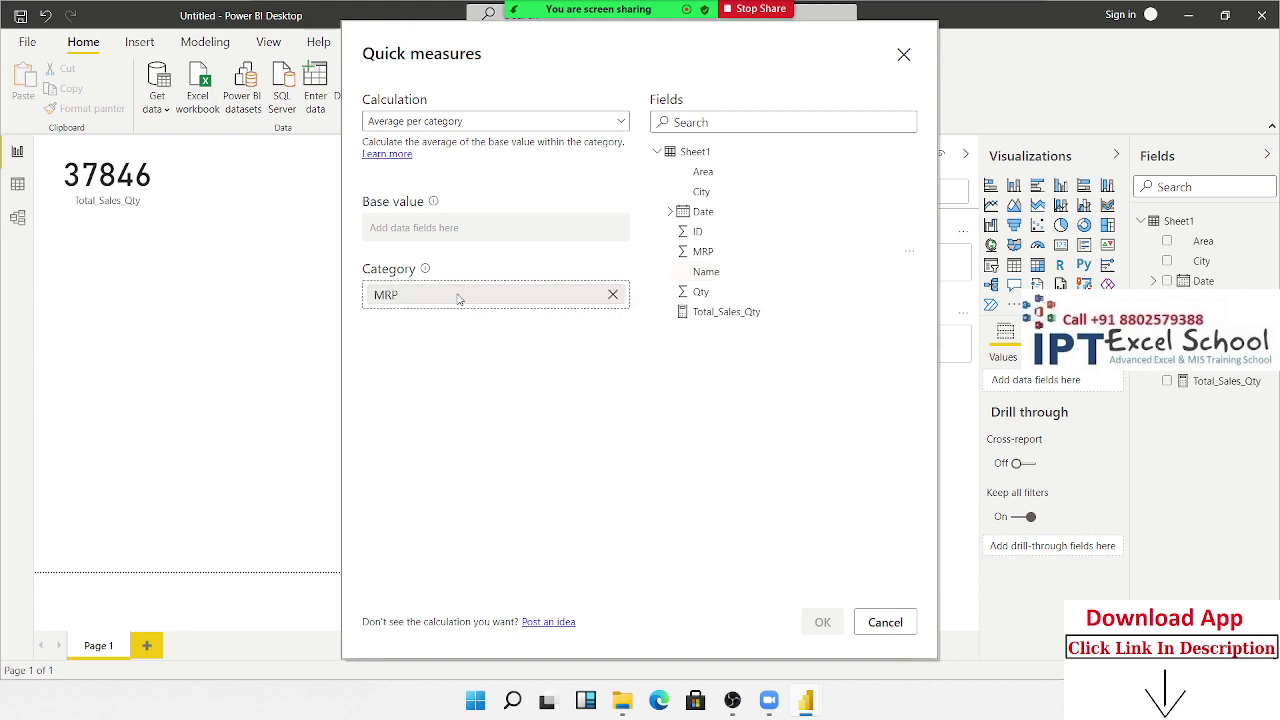
click(613, 294)
drag(712, 291, 469, 227)
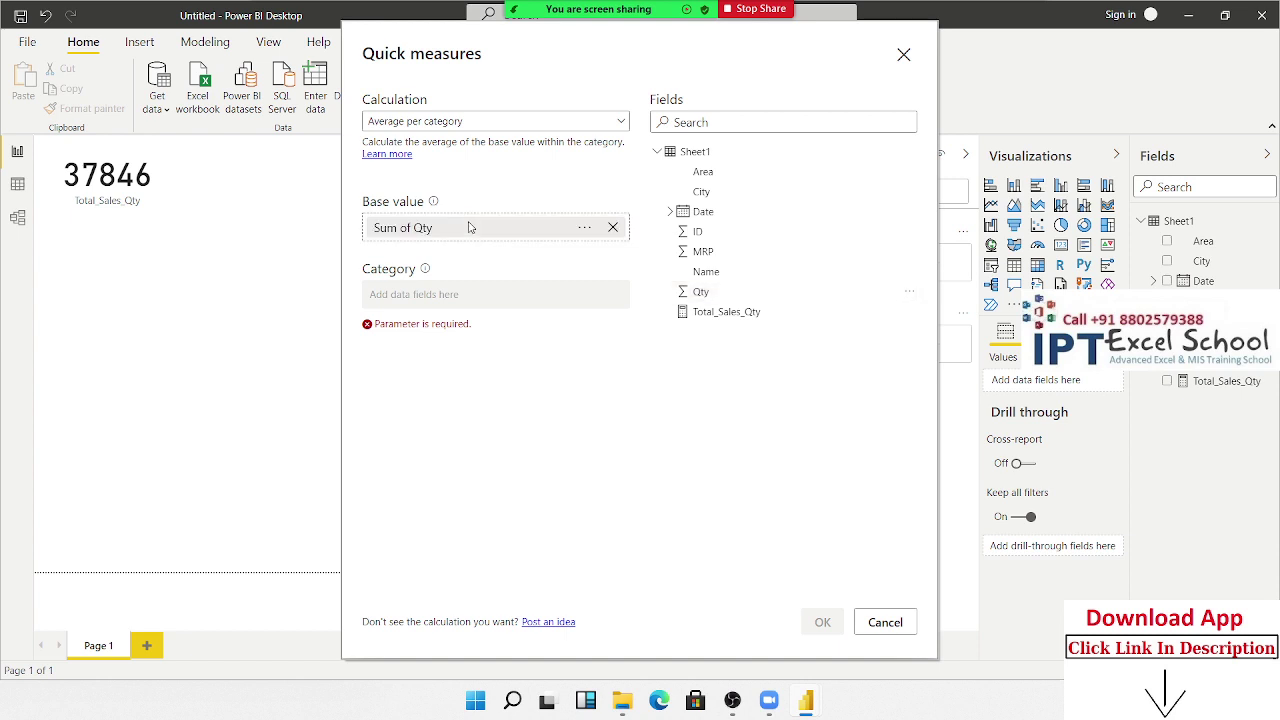
click(613, 227)
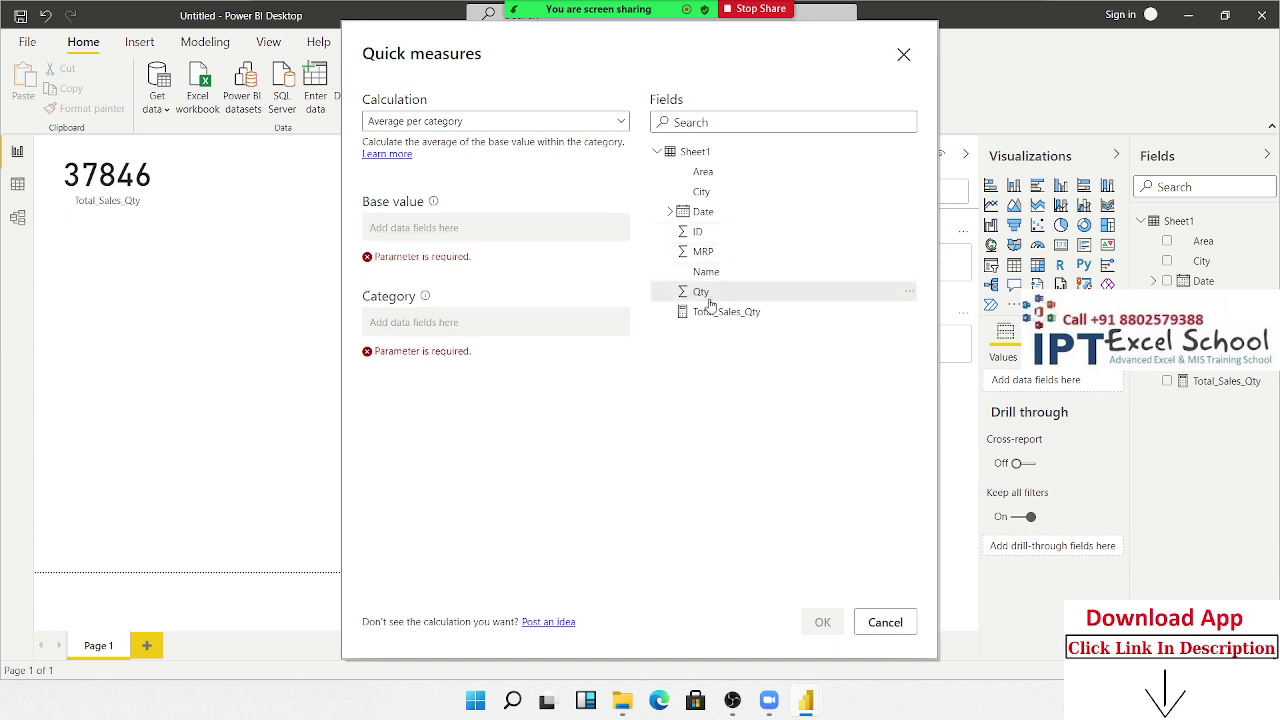
Set Name as the category and Sum of MRP as the base value, and create the quick measure
drag(714, 271, 505, 330)
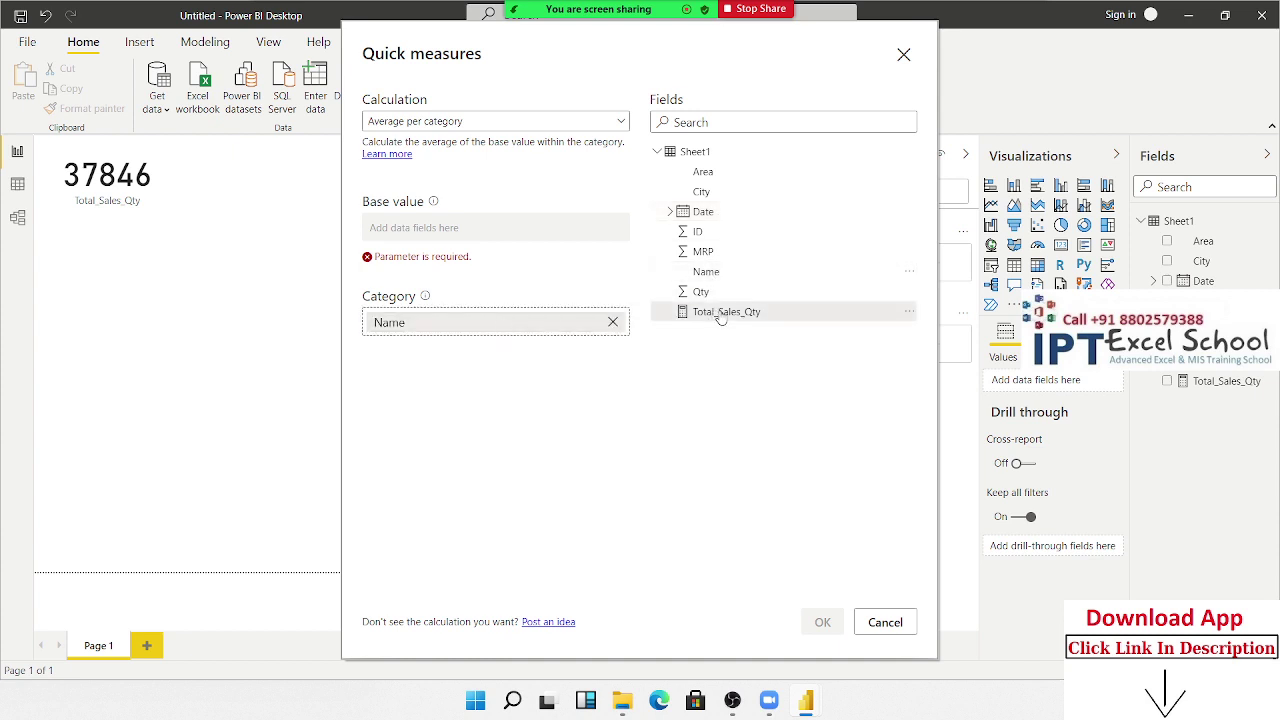
drag(717, 300, 766, 351)
drag(726, 256, 473, 230)
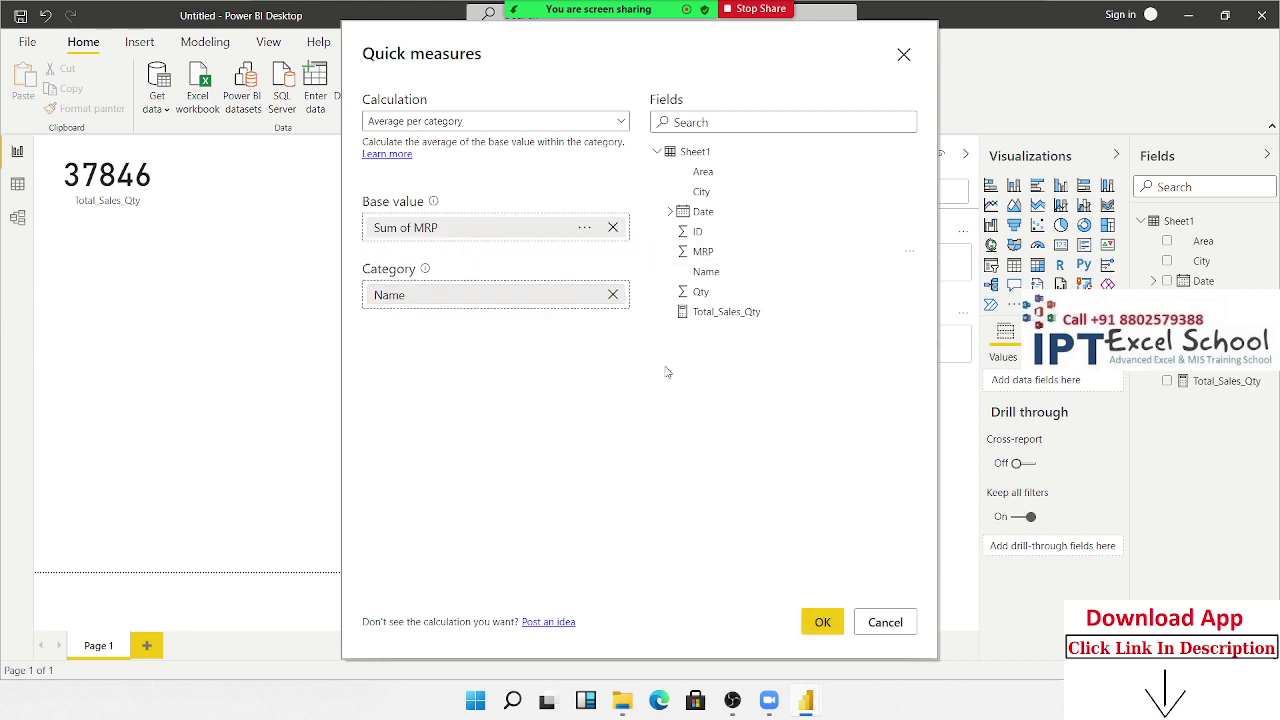
click(826, 621)
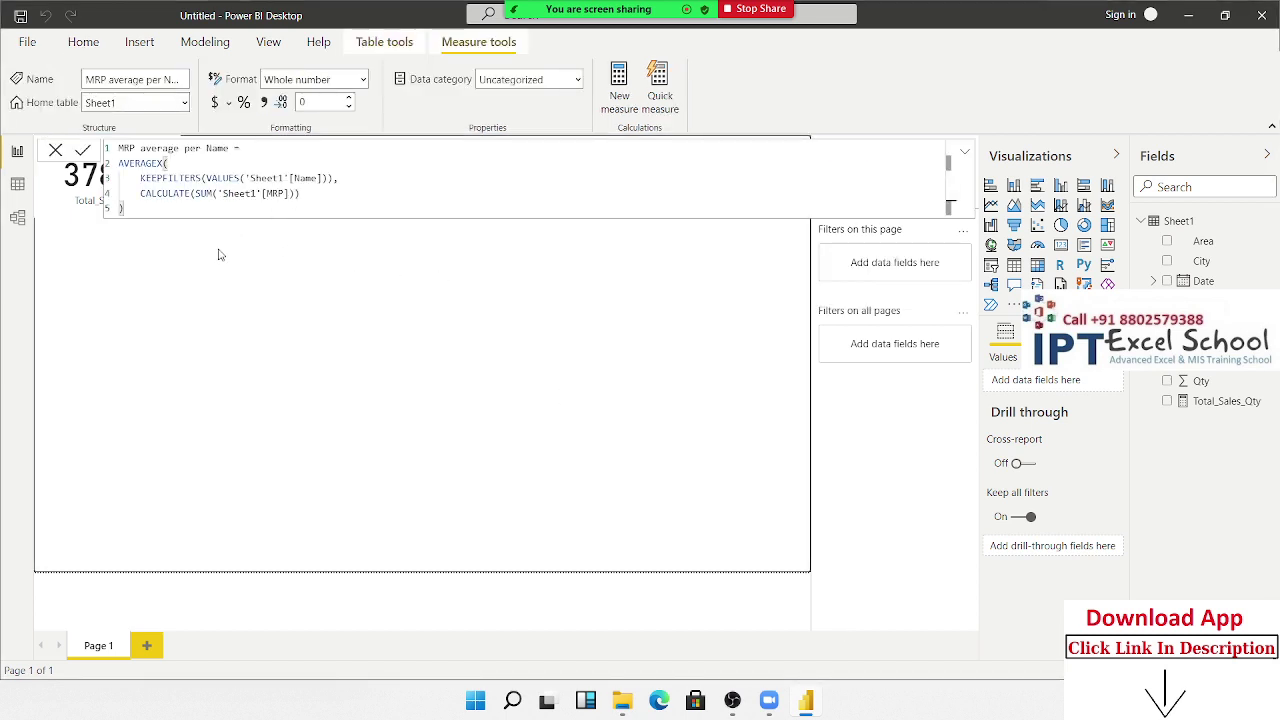
click(446, 312)
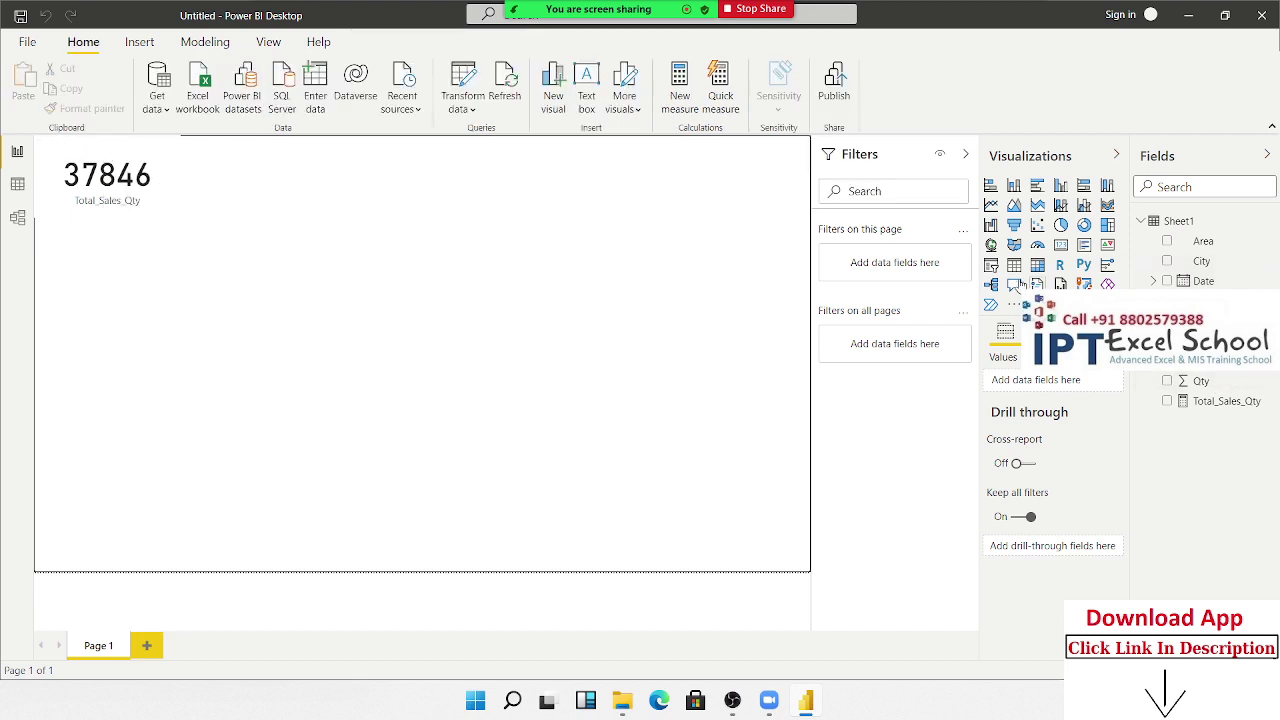
Add a card visual showing MRP average per Name in the report page's upper-right corner
click(1060, 245)
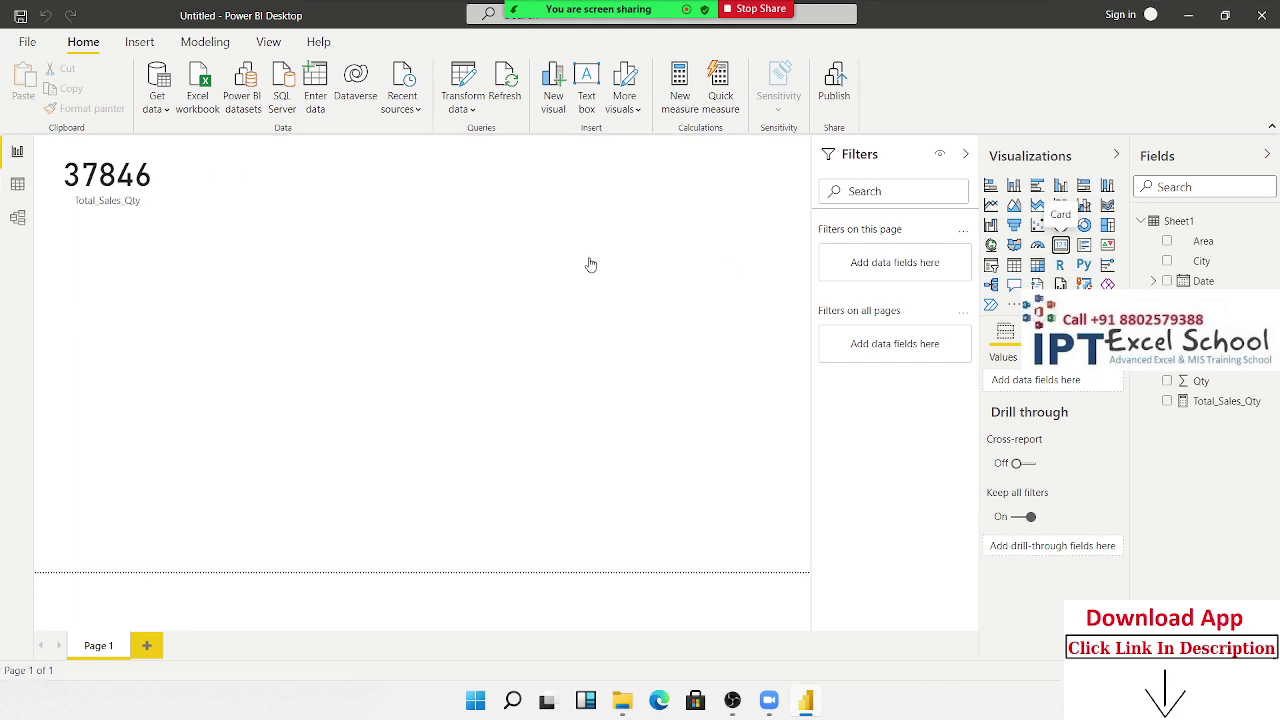
drag(135, 300, 766, 177)
drag(1210, 341, 748, 195)
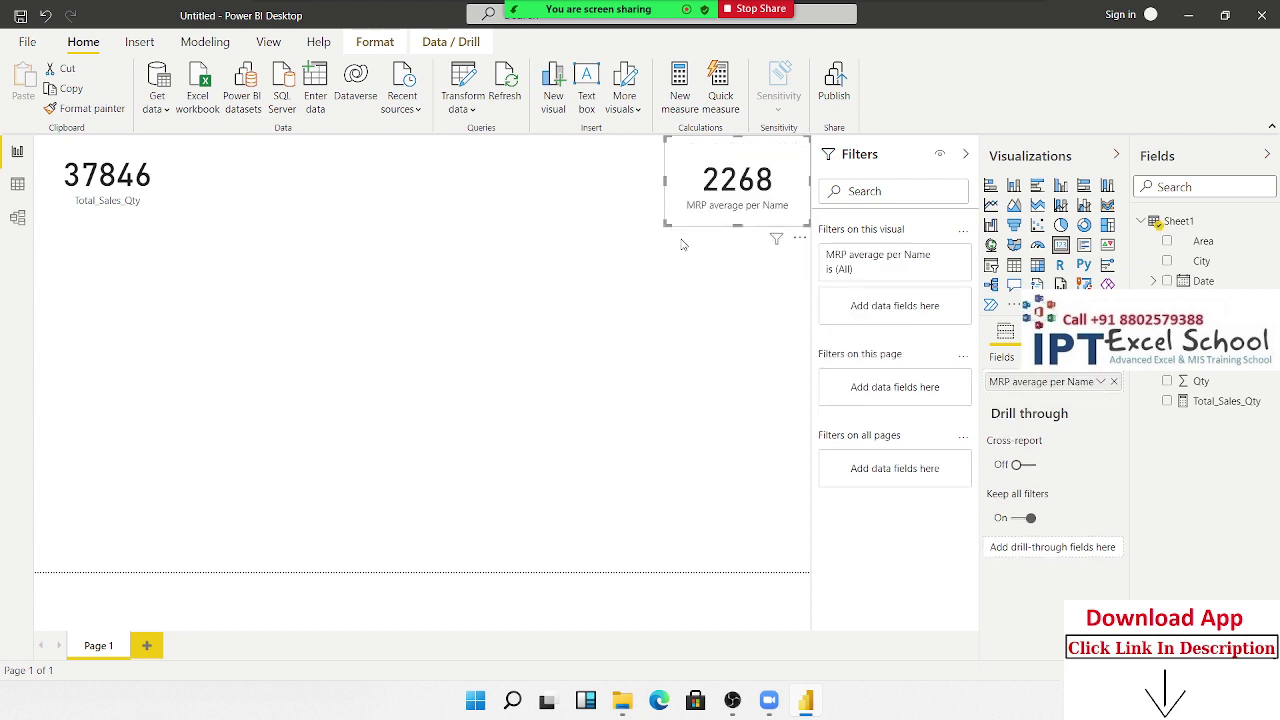
Rename the MRP average per Name measure to MRP average Total Sales in its formula
click(1210, 341)
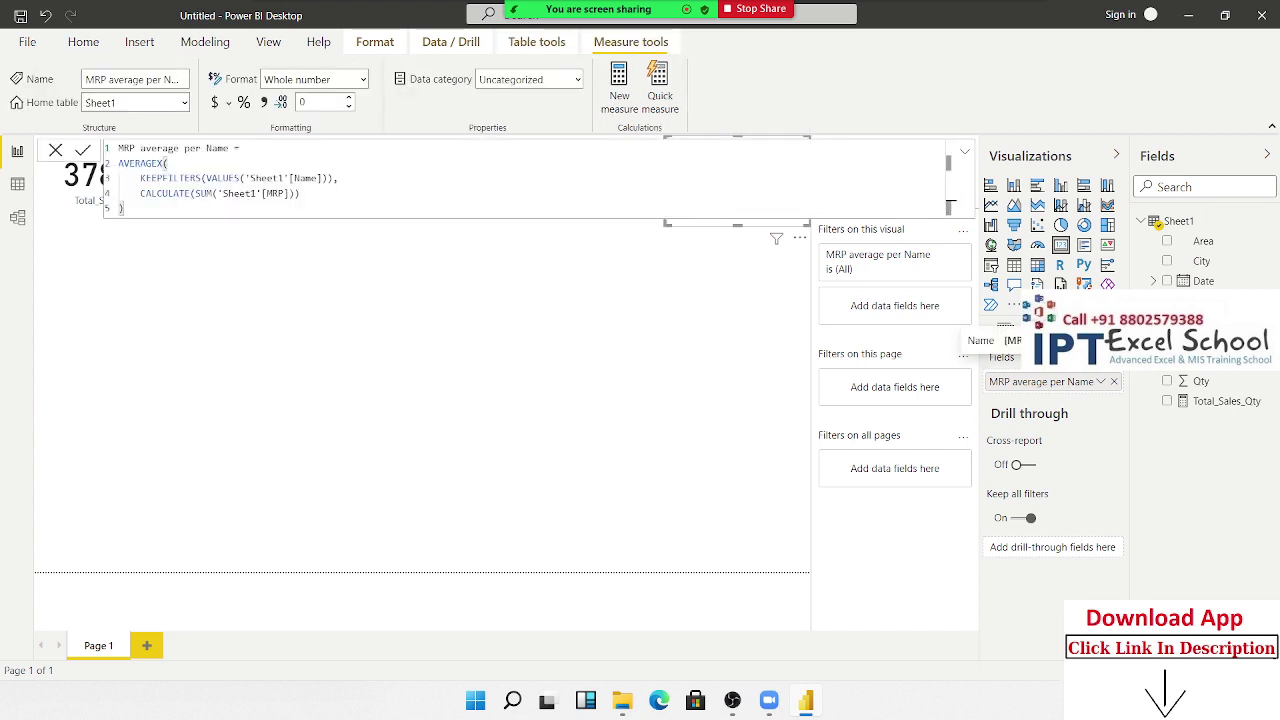
double_click(208, 148)
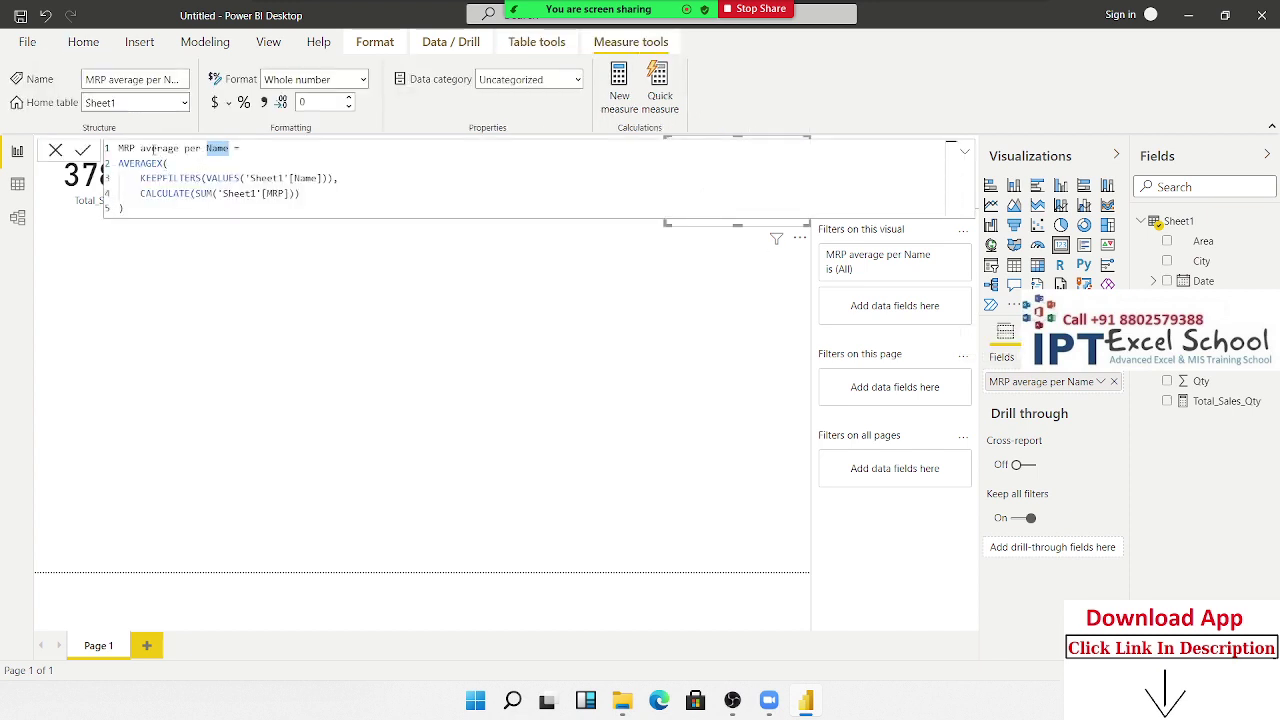
click(236, 148)
double_click(229, 148)
key(BackSpace)
key(BackSpace)
key(BackSpace)
text(le)
text(es)
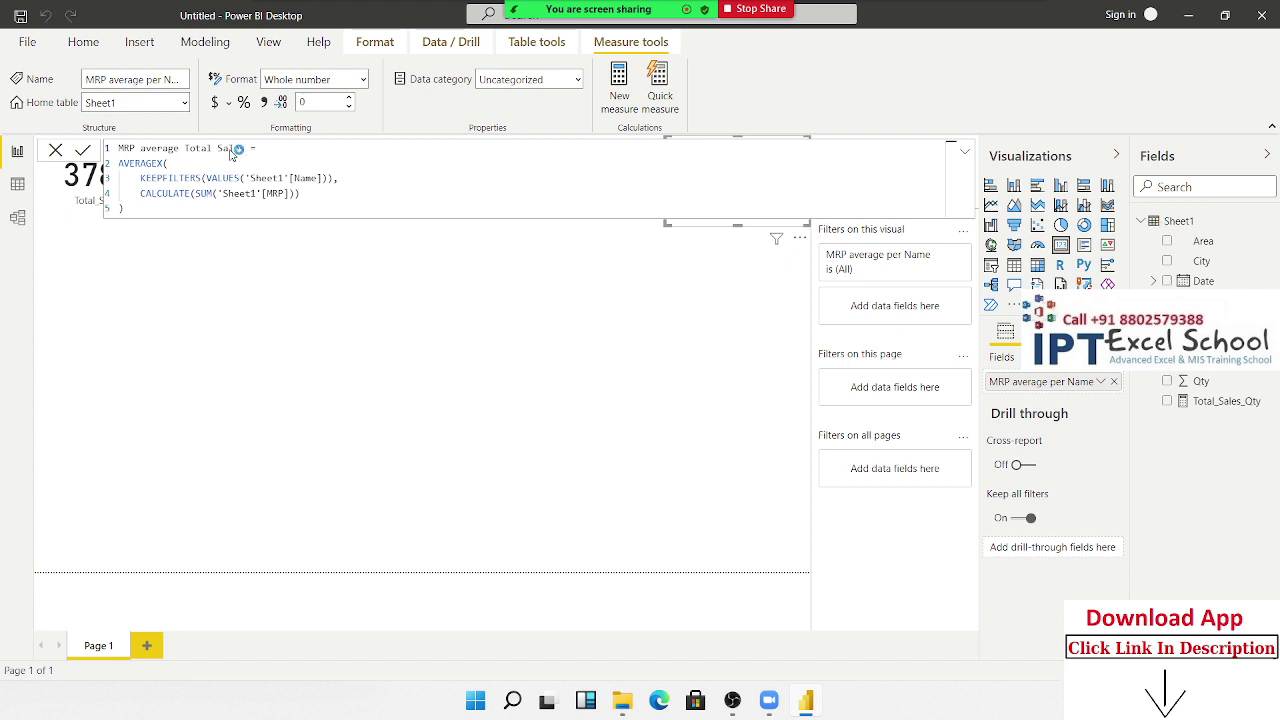
click(330, 324)
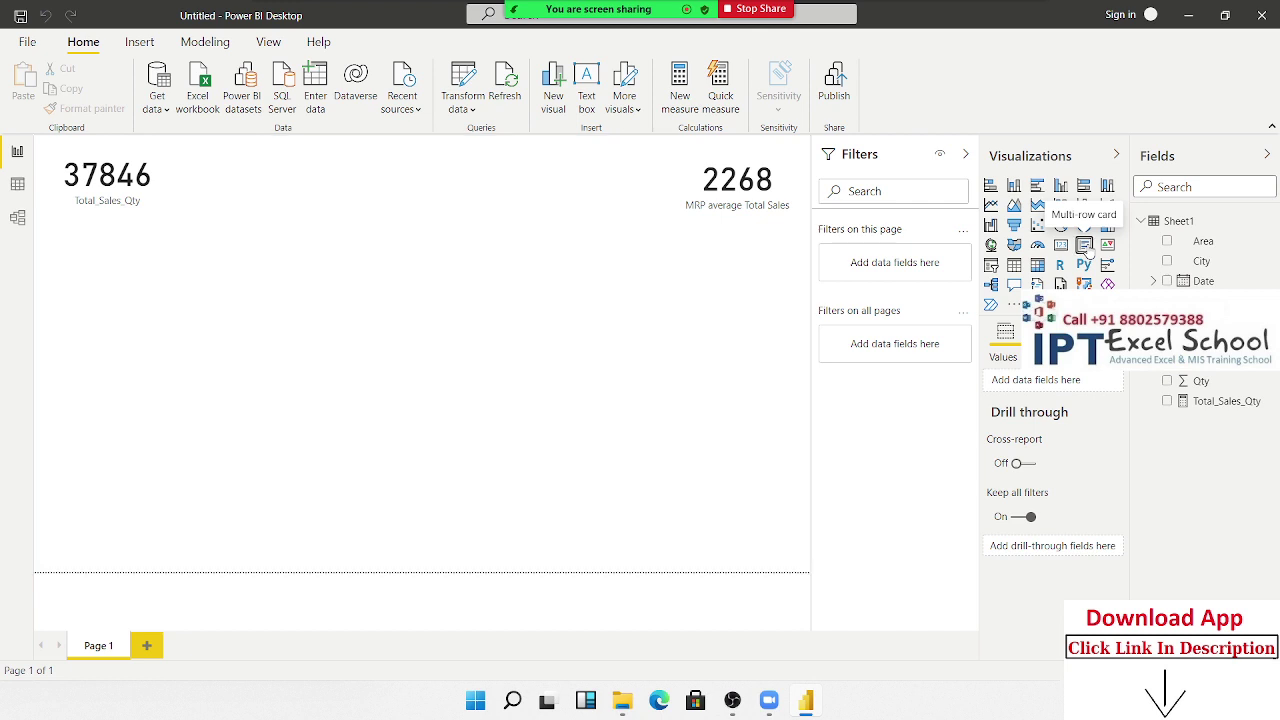
Try an enlarged multi-row card with MRP average Total Sales below the existing cards, and delete it
drag(574, 296, 229, 279)
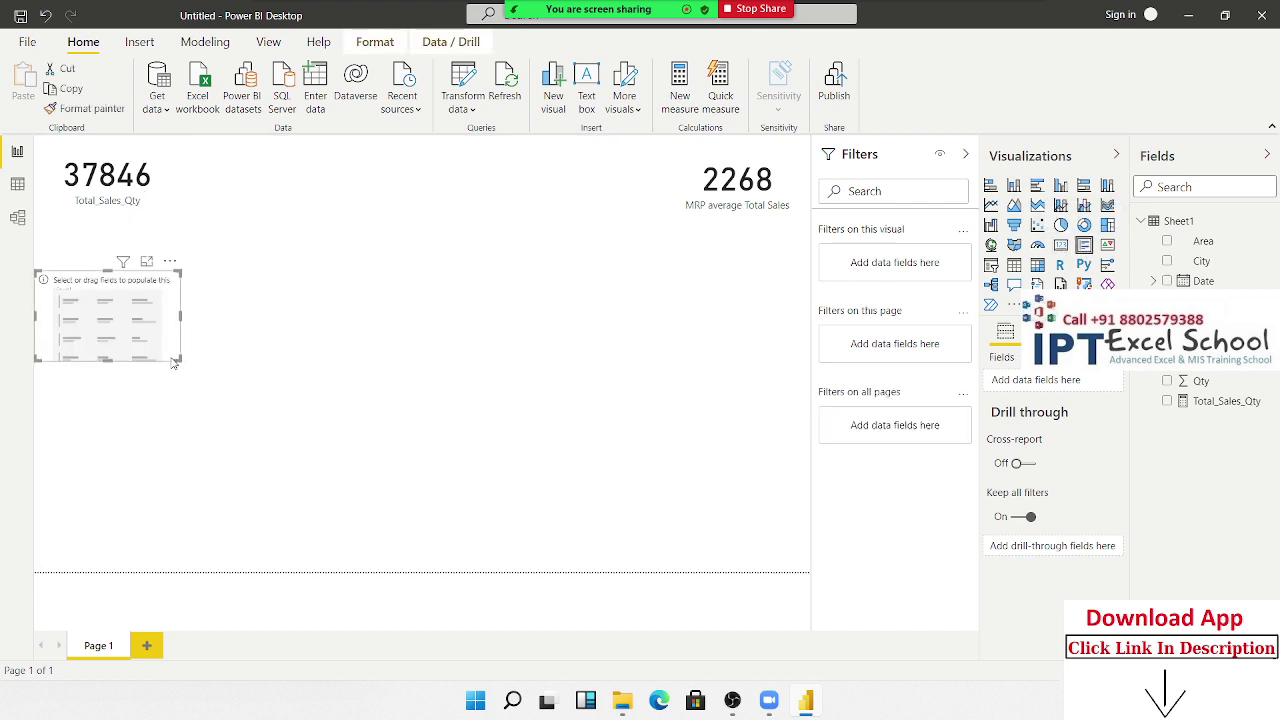
drag(175, 357, 229, 476)
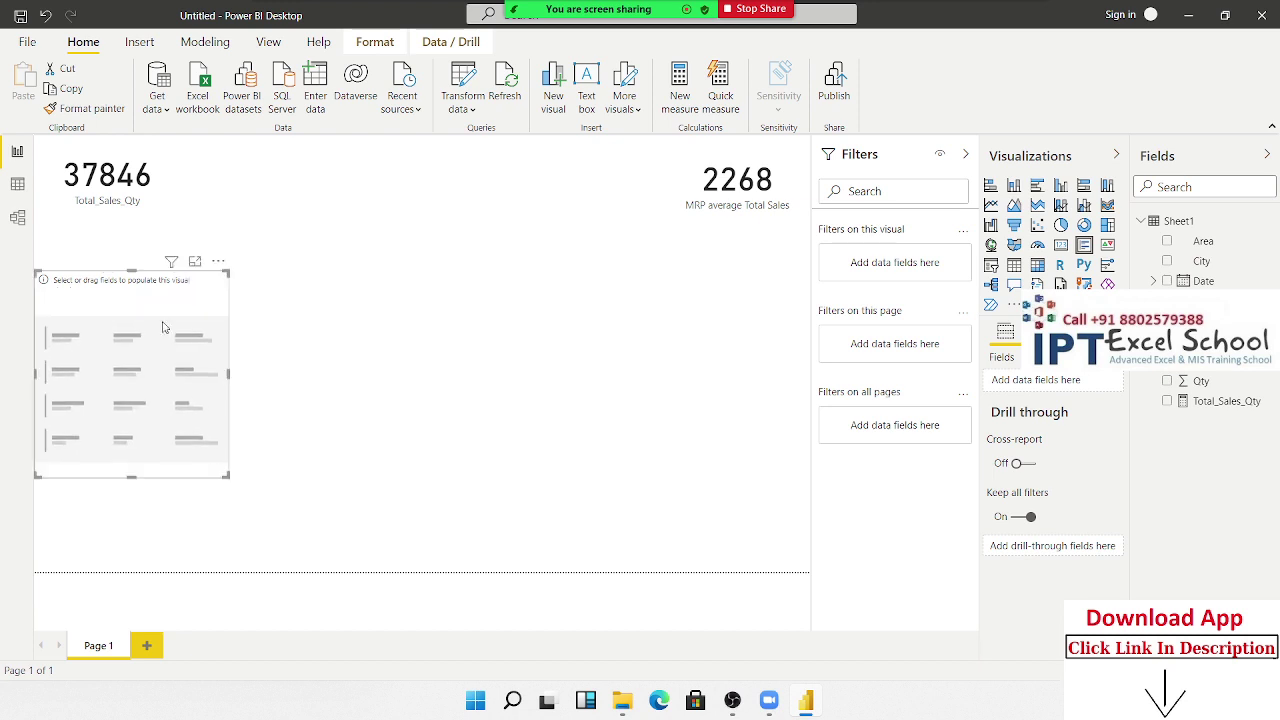
drag(170, 306, 296, 304)
drag(1210, 341, 310, 402)
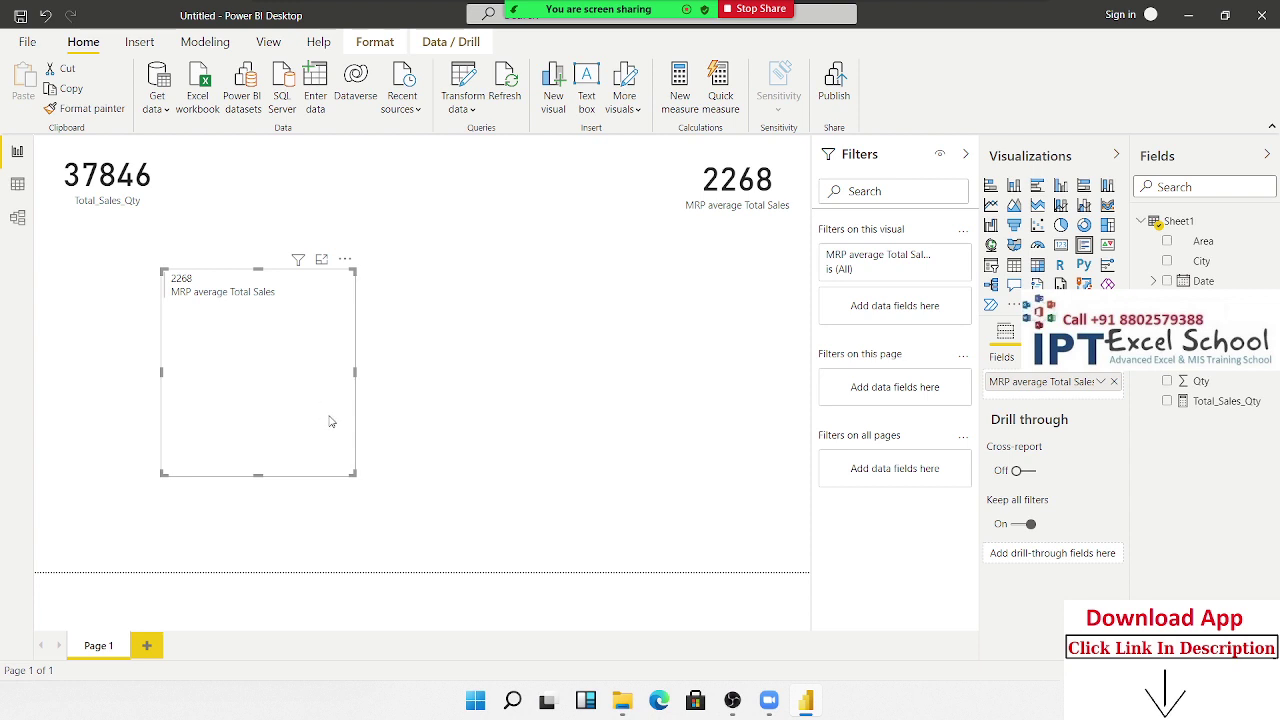
key(Delete)
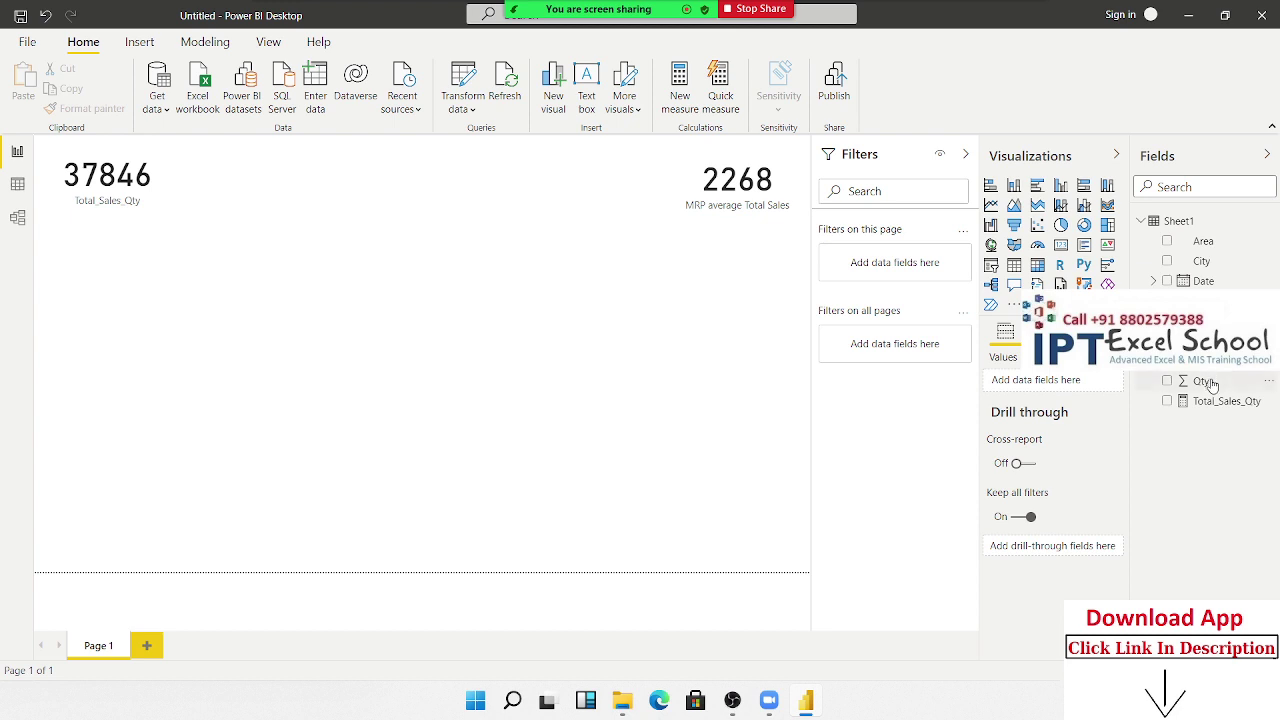
Try a large multi-row card with the Name and Qty fields between the two cards, and delete it
drag(1068, 243, 505, 506)
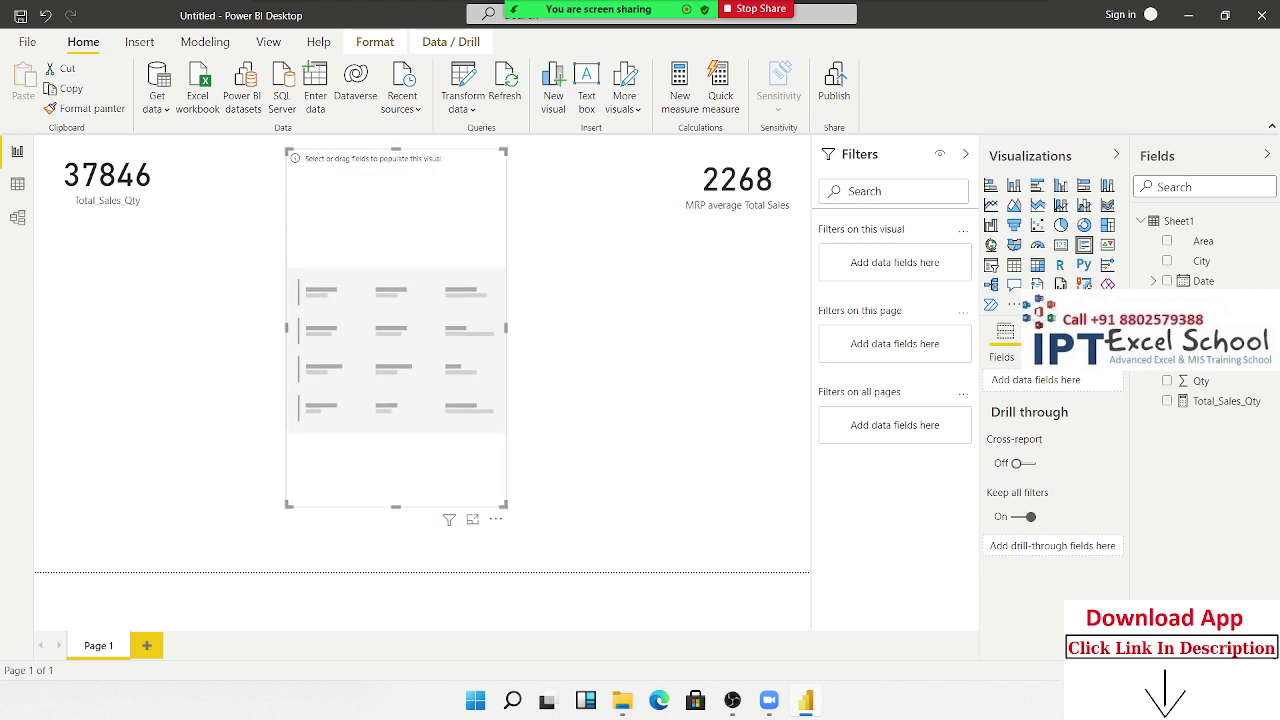
drag(1225, 373, 440, 344)
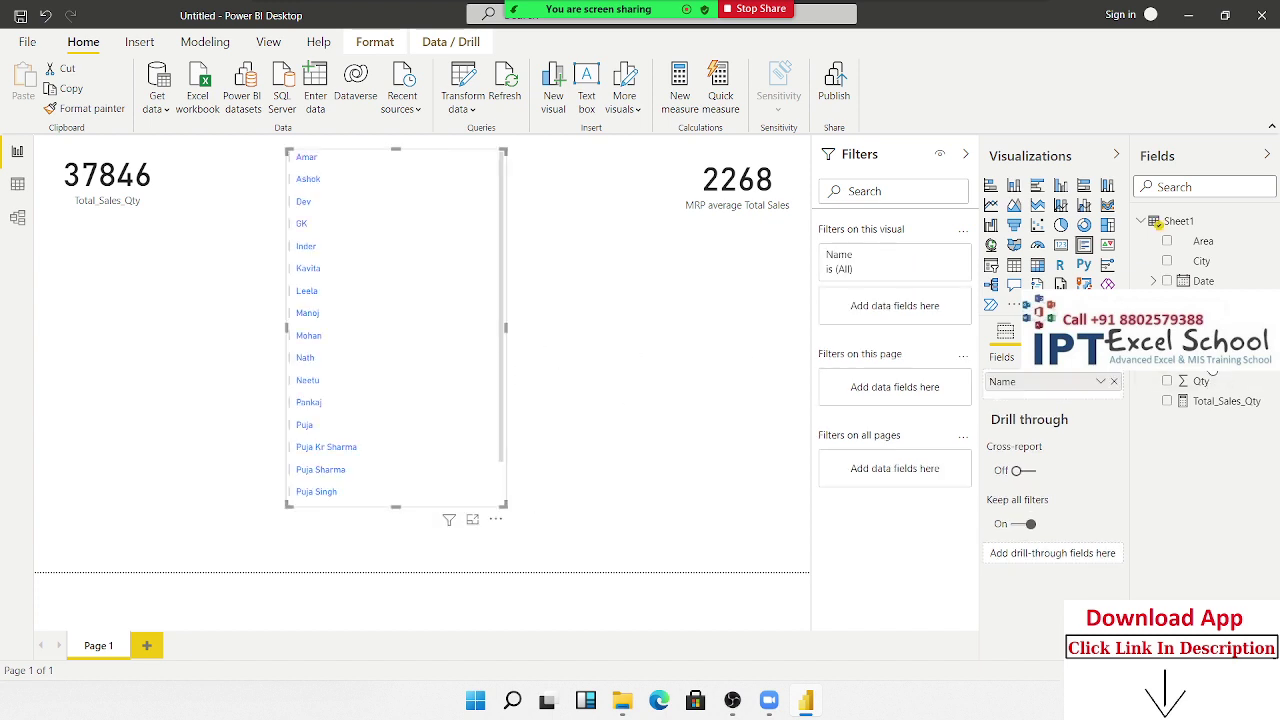
drag(1208, 384, 398, 392)
drag(506, 507, 587, 572)
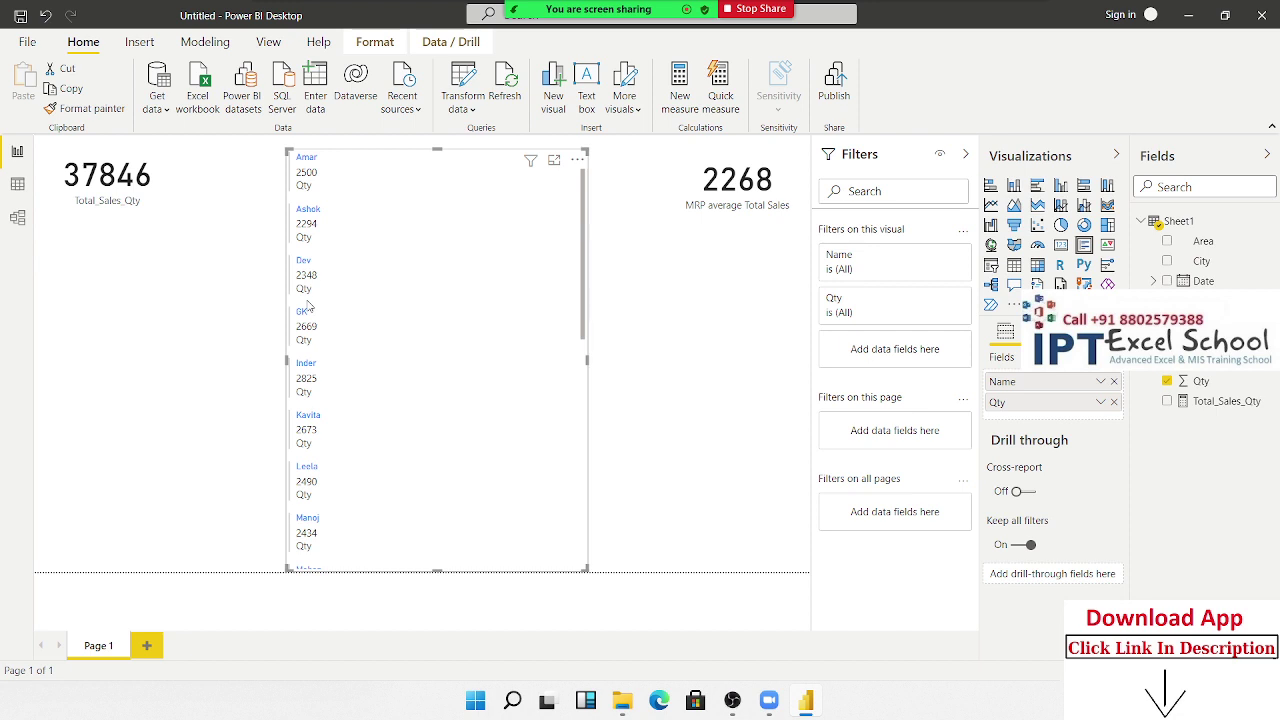
key(Delete)
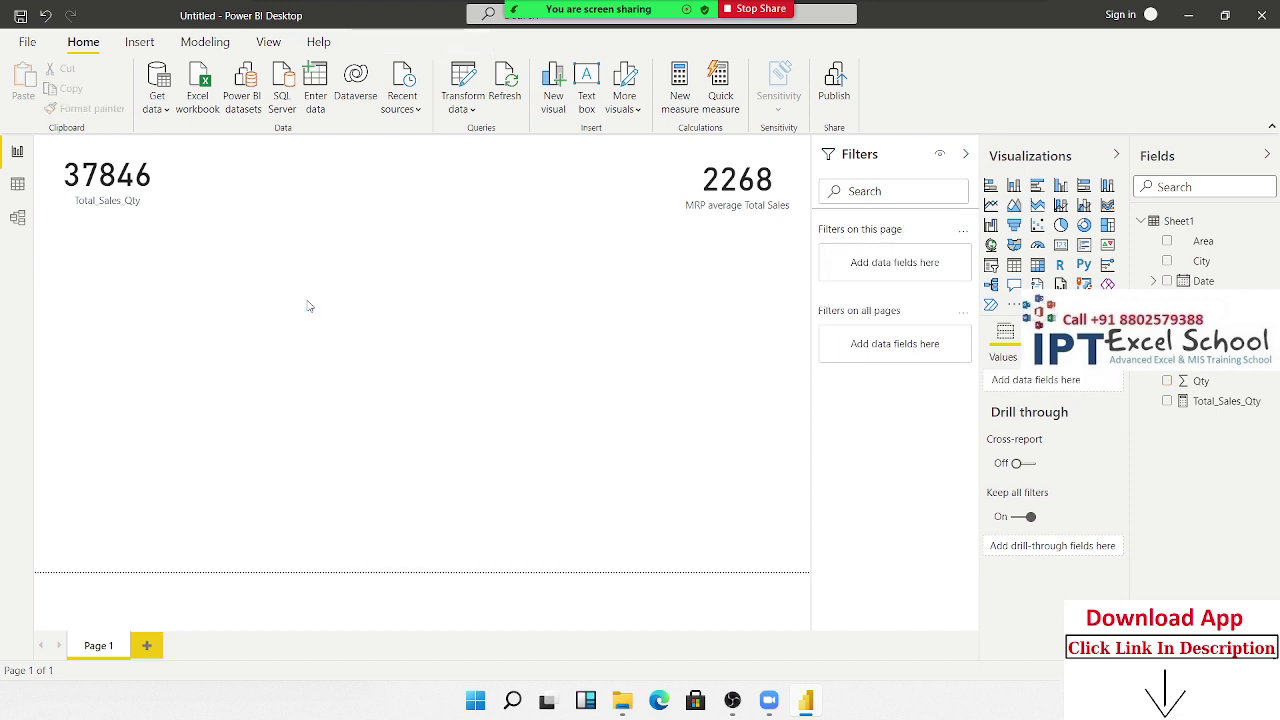
Enlarge the MRP average Total Sales card slightly from its lower-left corner and narrow the Total_Sales_Qty card slightly from its left side
click(710, 224)
drag(662, 226, 656, 230)
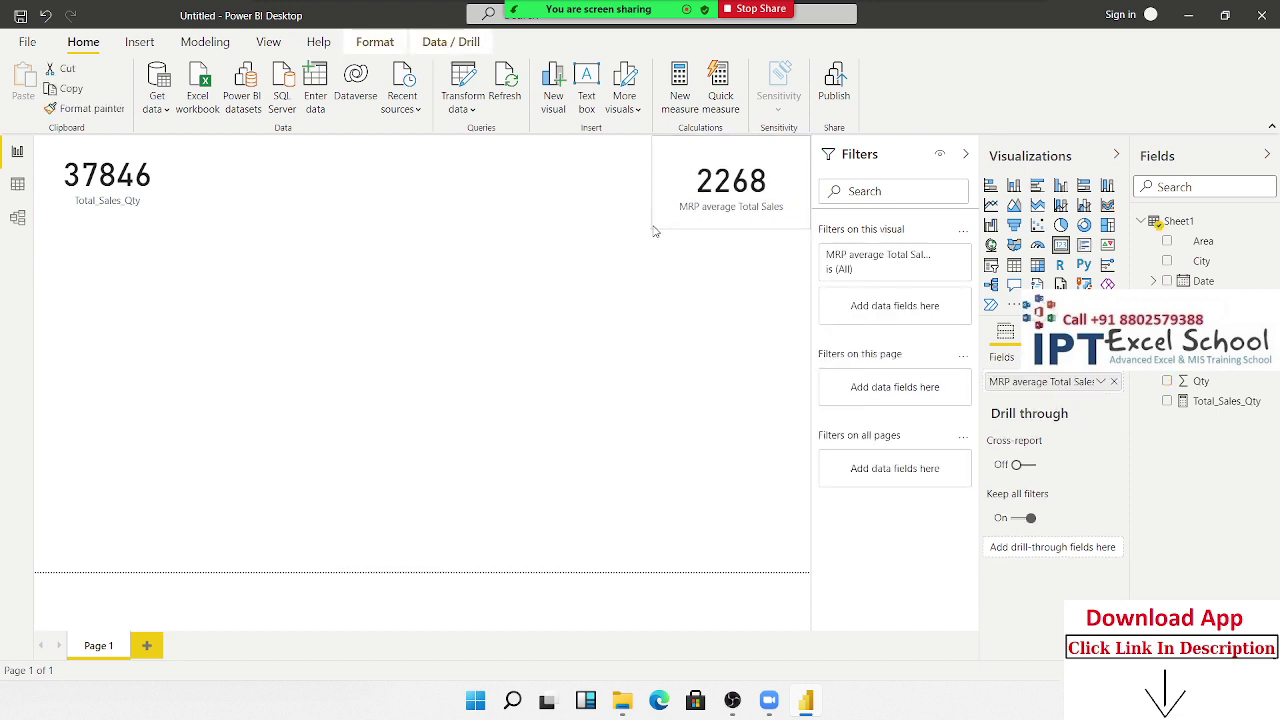
click(606, 316)
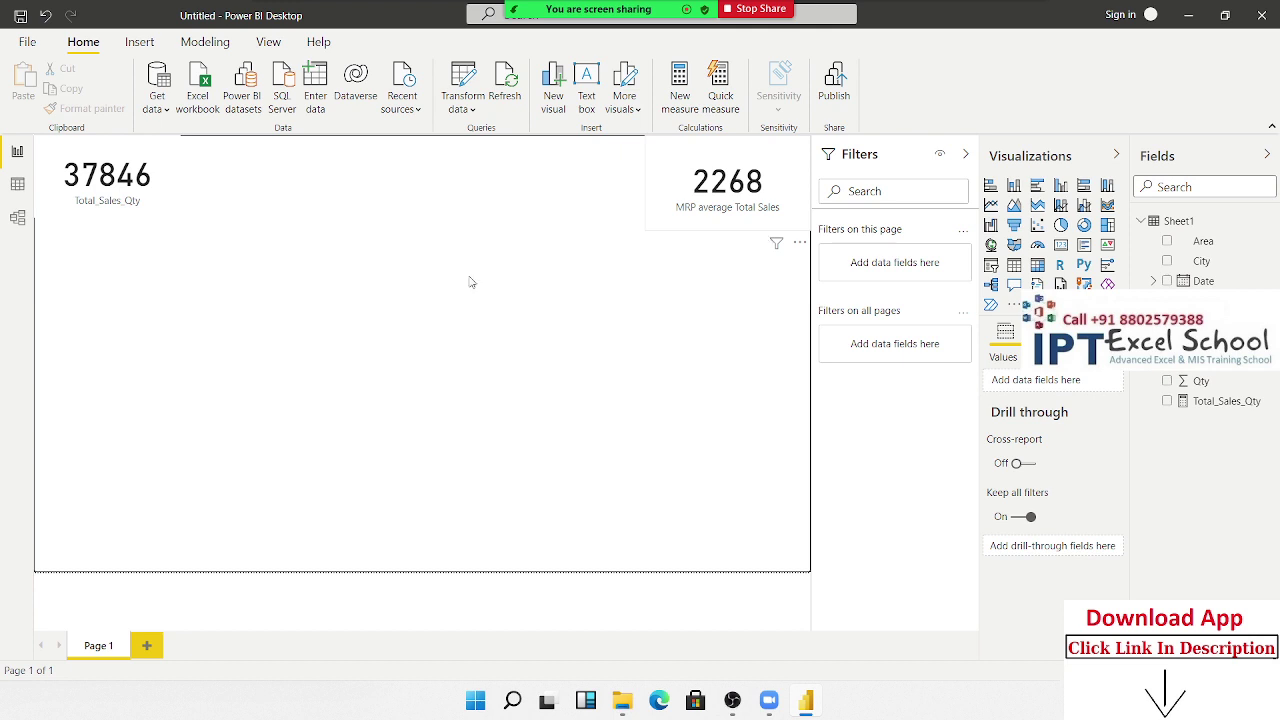
click(166, 209)
drag(37, 213, 41, 217)
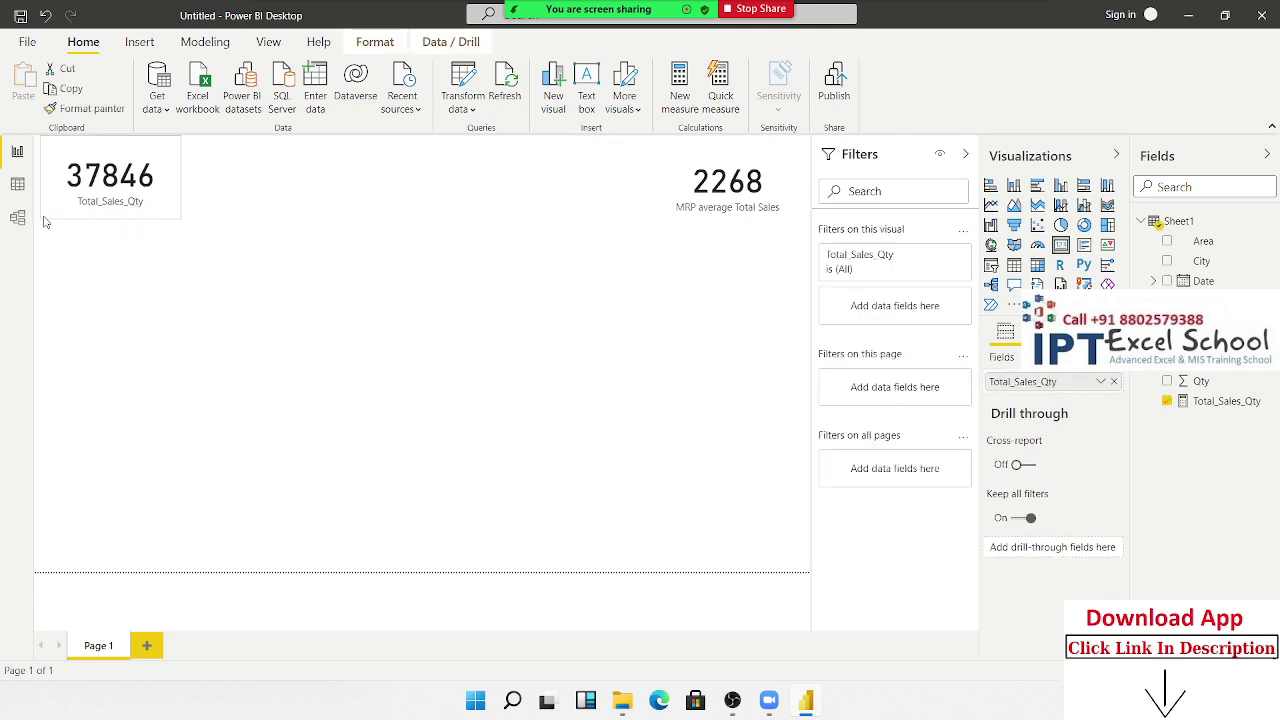
click(244, 267)
Examine the Sheet1 table's records in Data view, including the Name and City columns
click(16, 192)
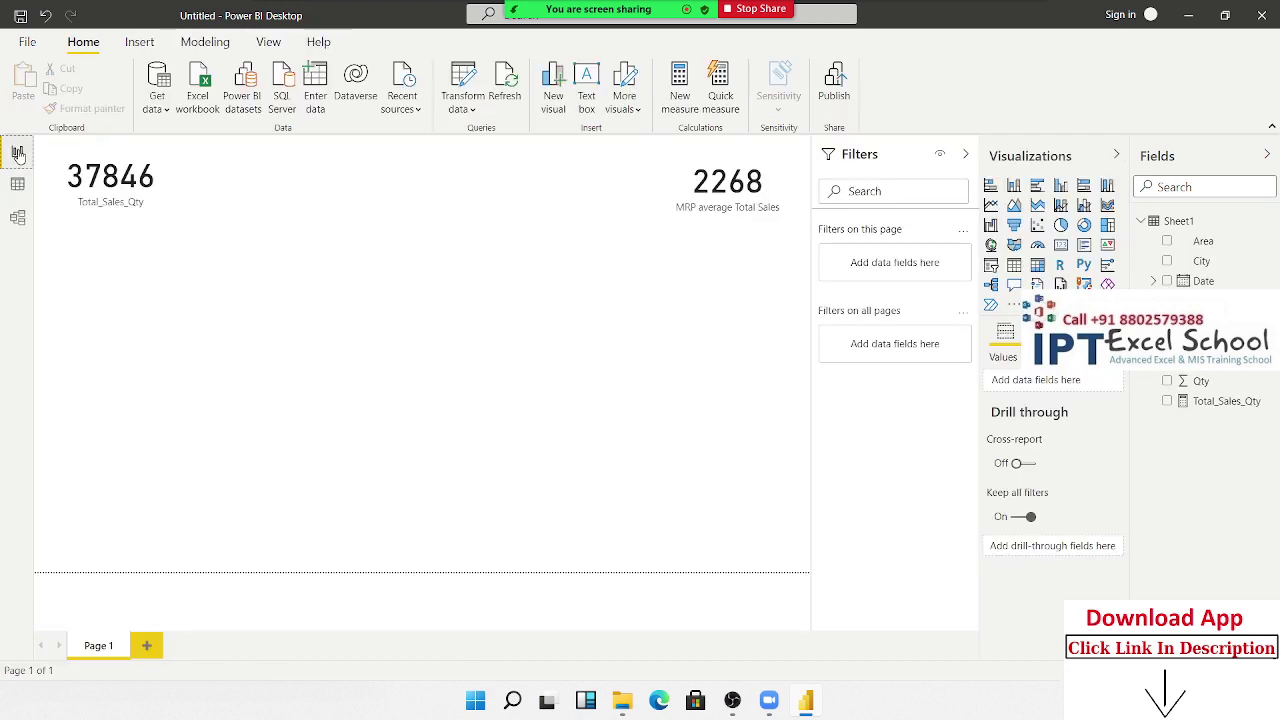
click(17, 151)
click(17, 190)
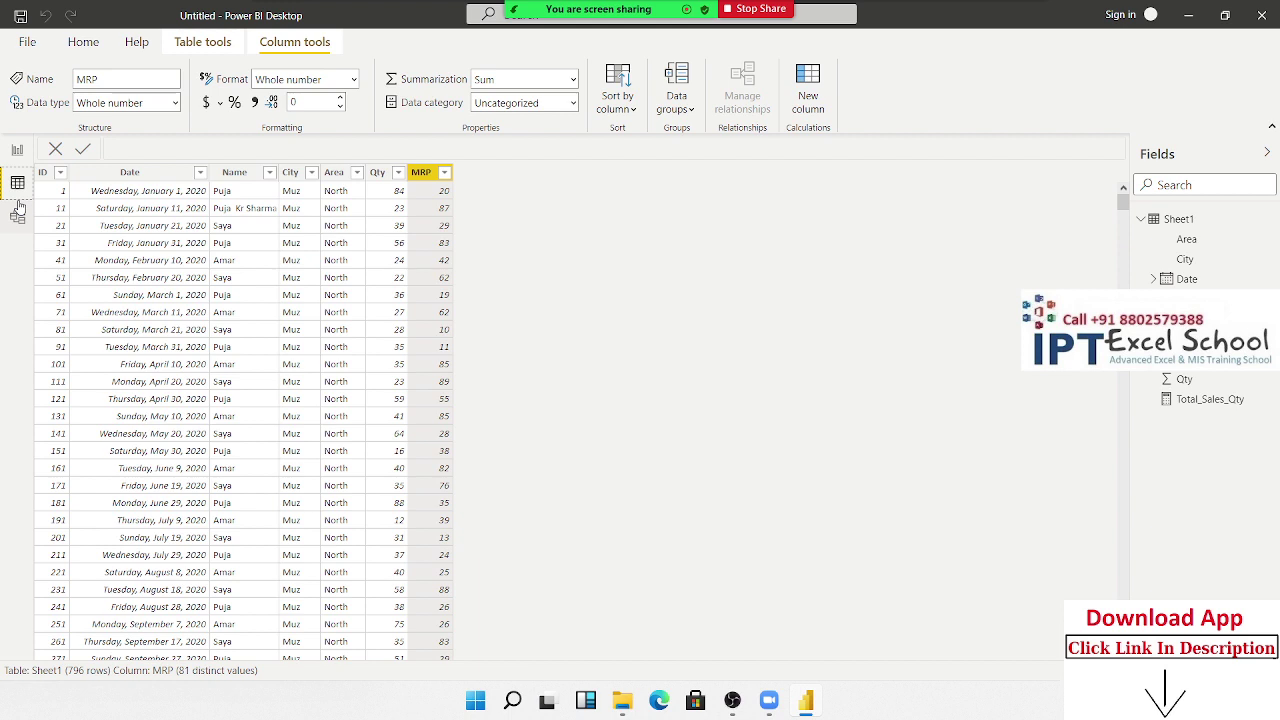
click(296, 231)
click(240, 174)
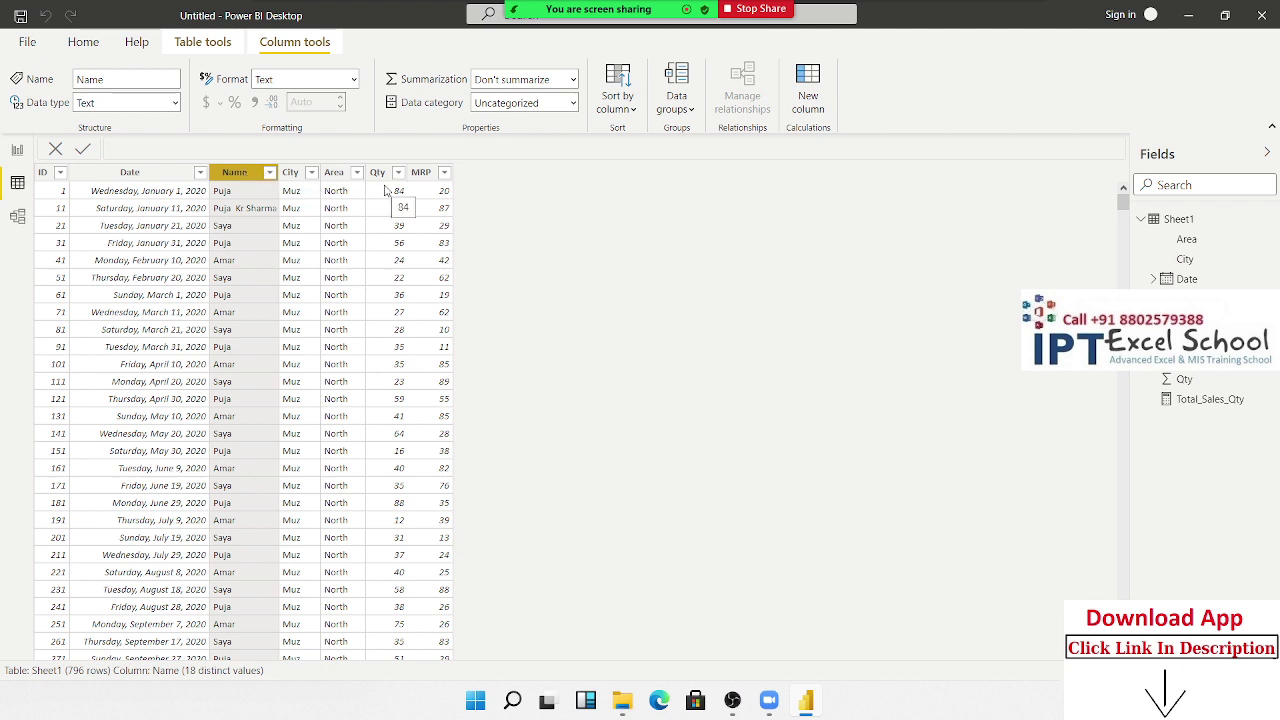
click(300, 331)
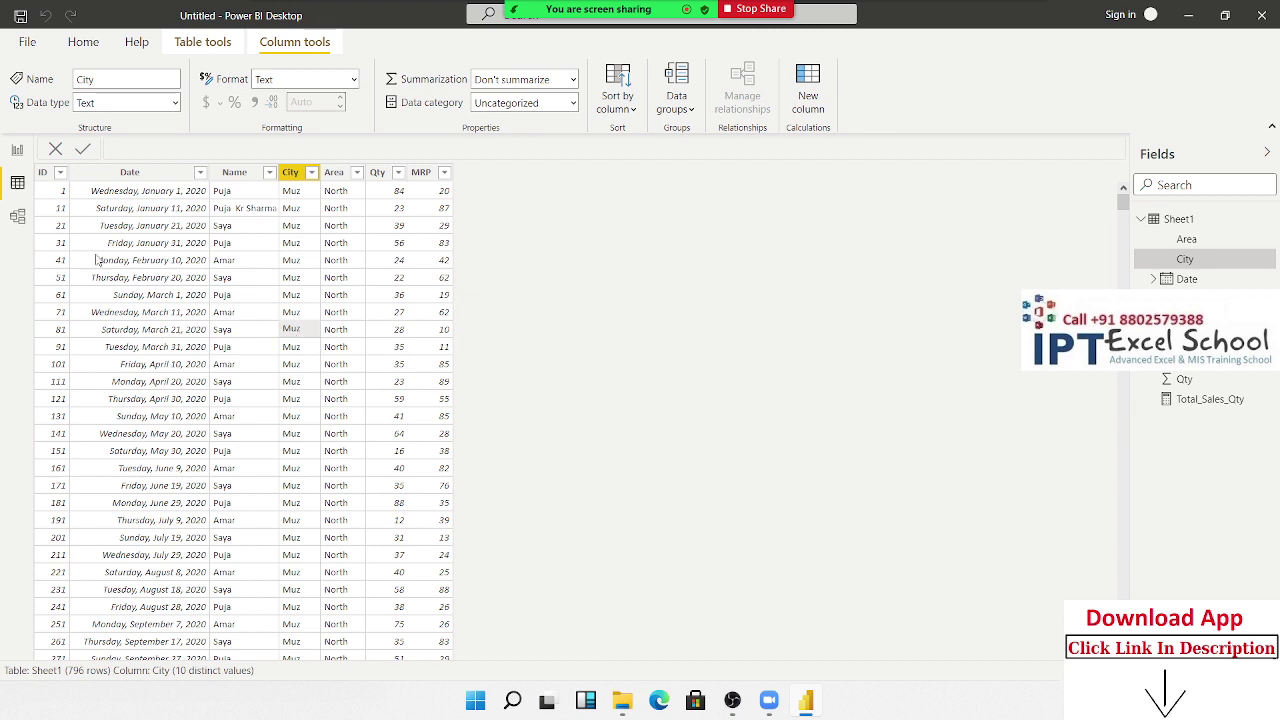
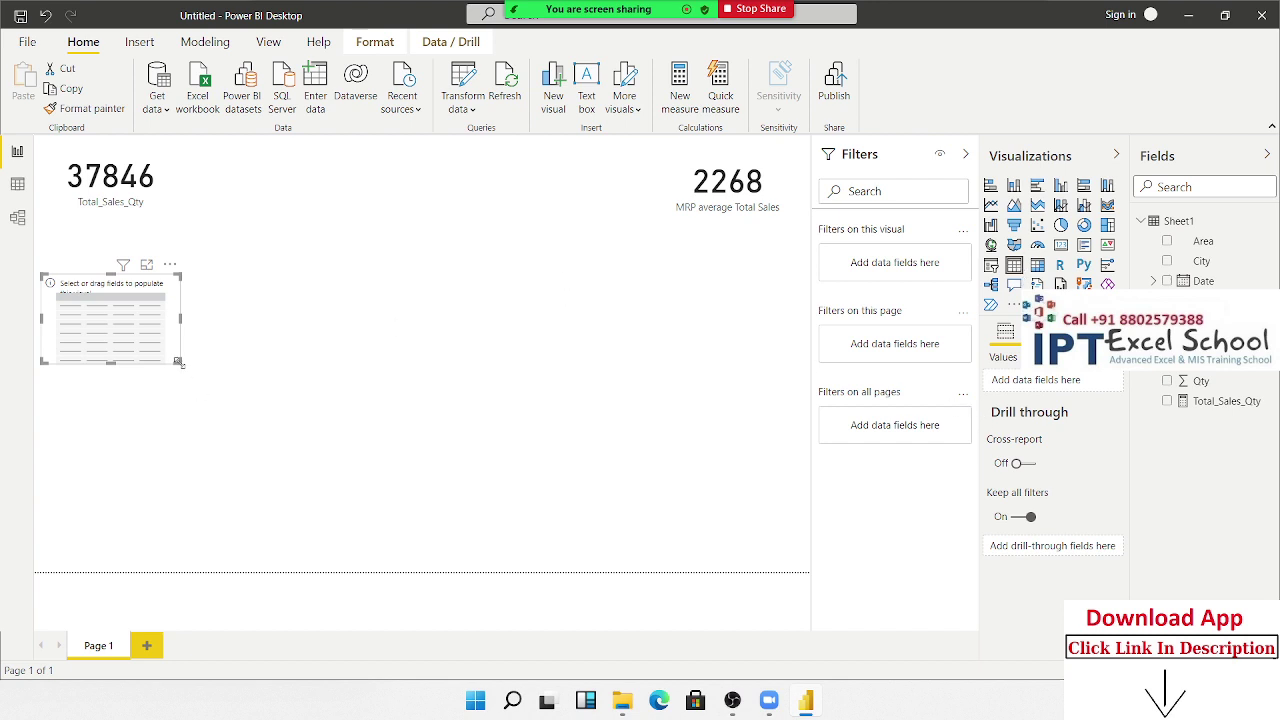
Enlarge the empty table visual below the Total_Sales_Qty card and fill it with the Name, Qty and MRP fields
drag(181, 362, 209, 516)
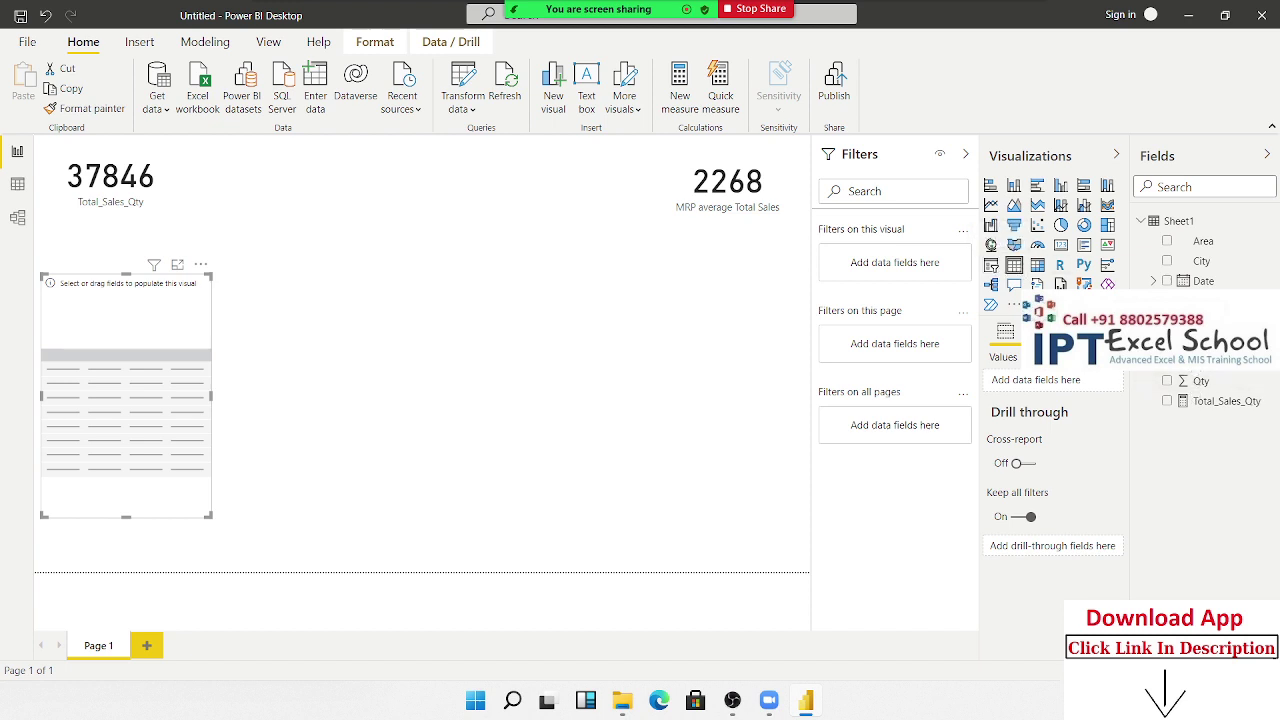
drag(1201, 370, 179, 389)
drag(1200, 381, 150, 328)
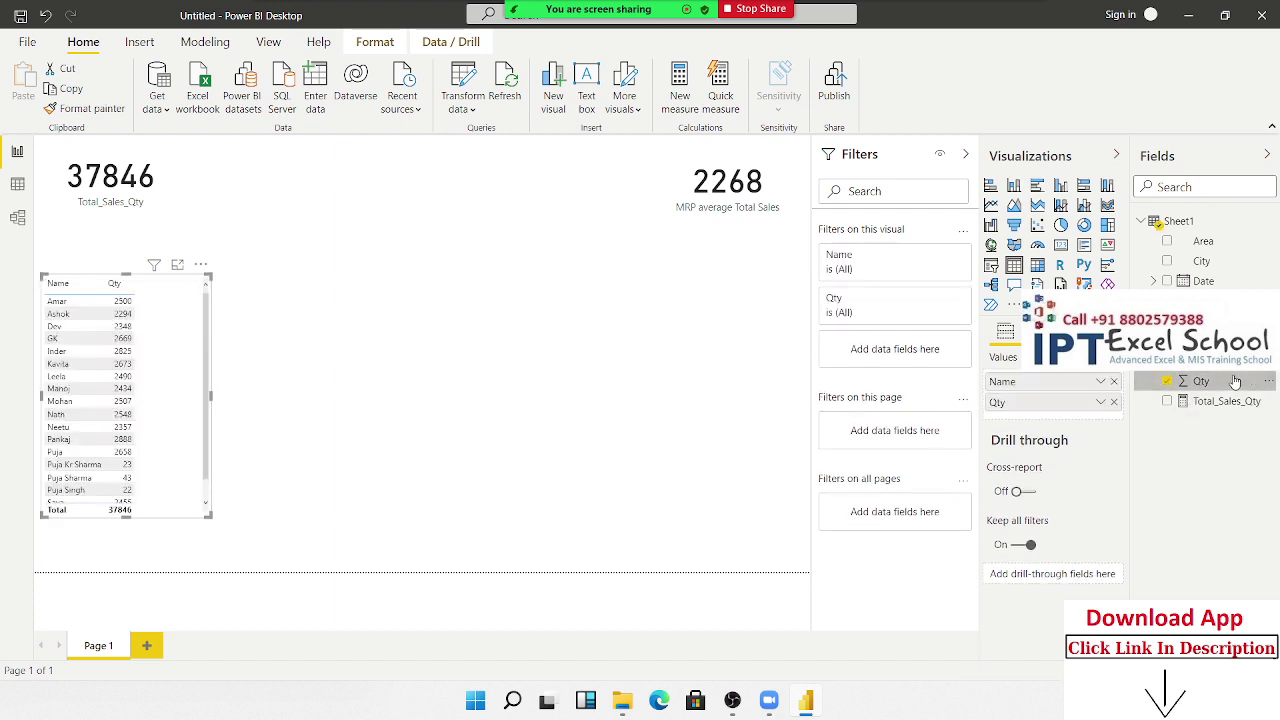
drag(1200, 361, 197, 335)
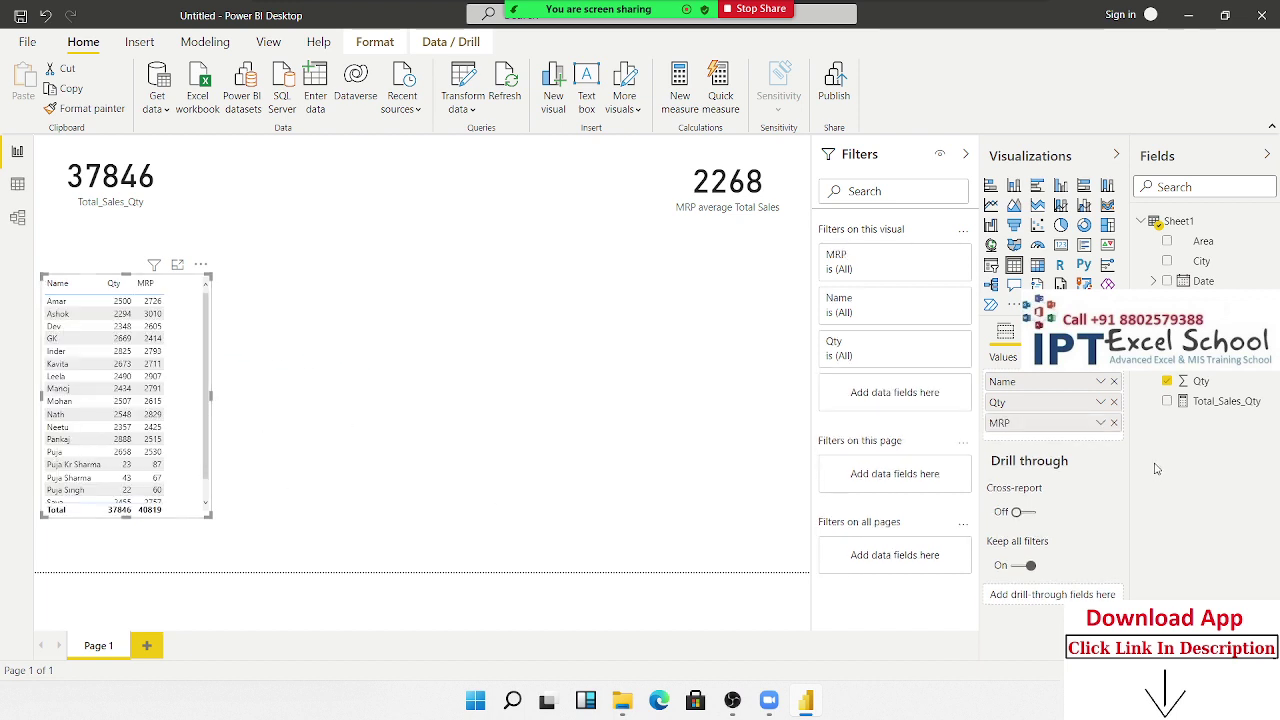
Change the summarization of the MRP values in the table visual to Average
click(1100, 423)
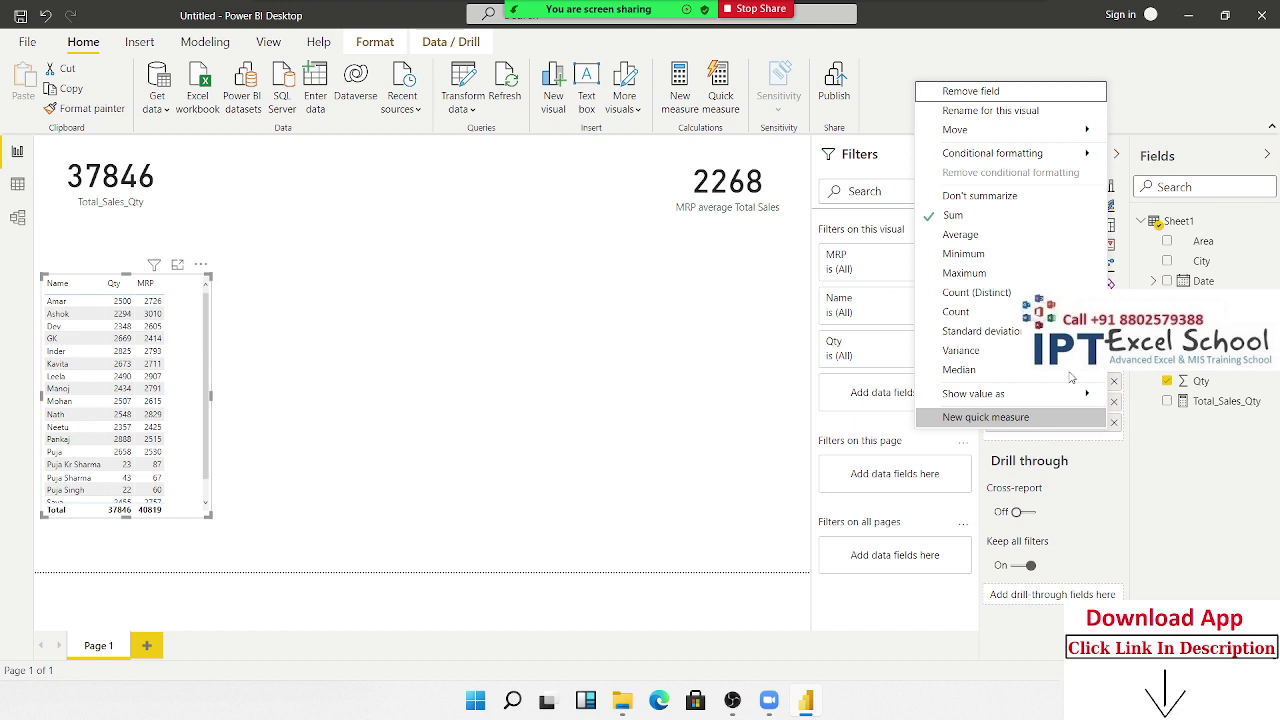
click(960, 237)
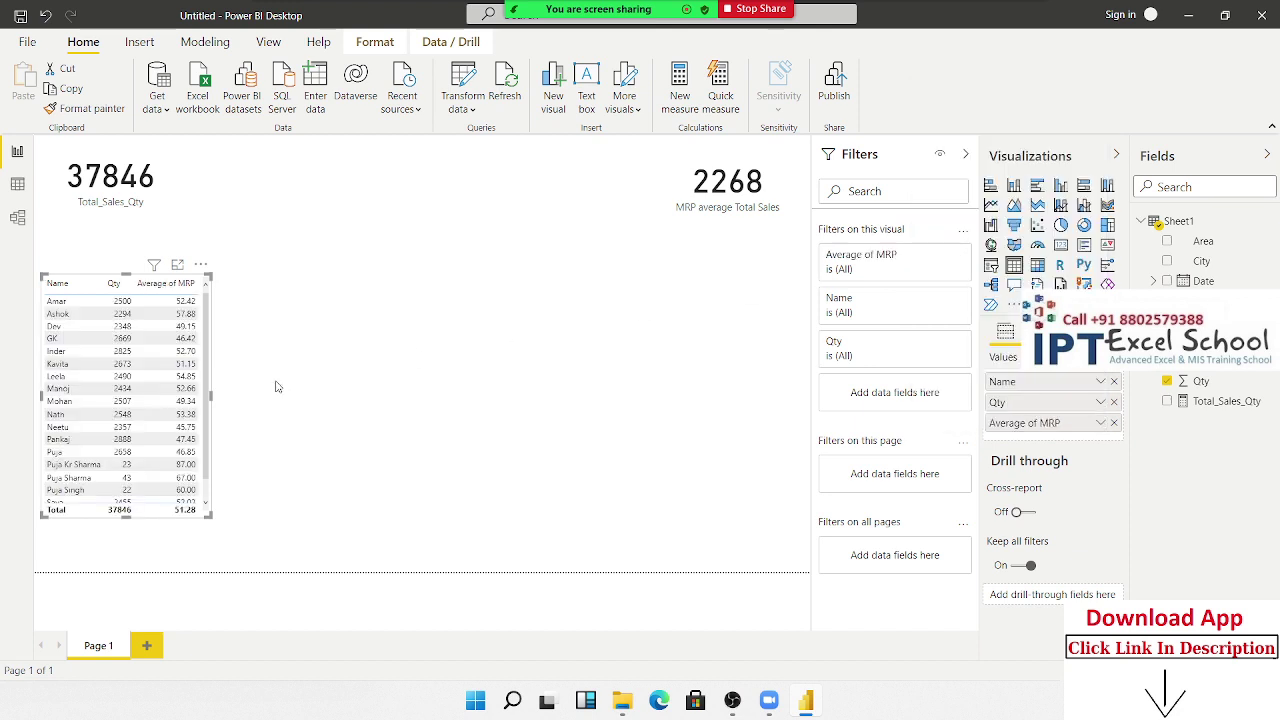
click(334, 343)
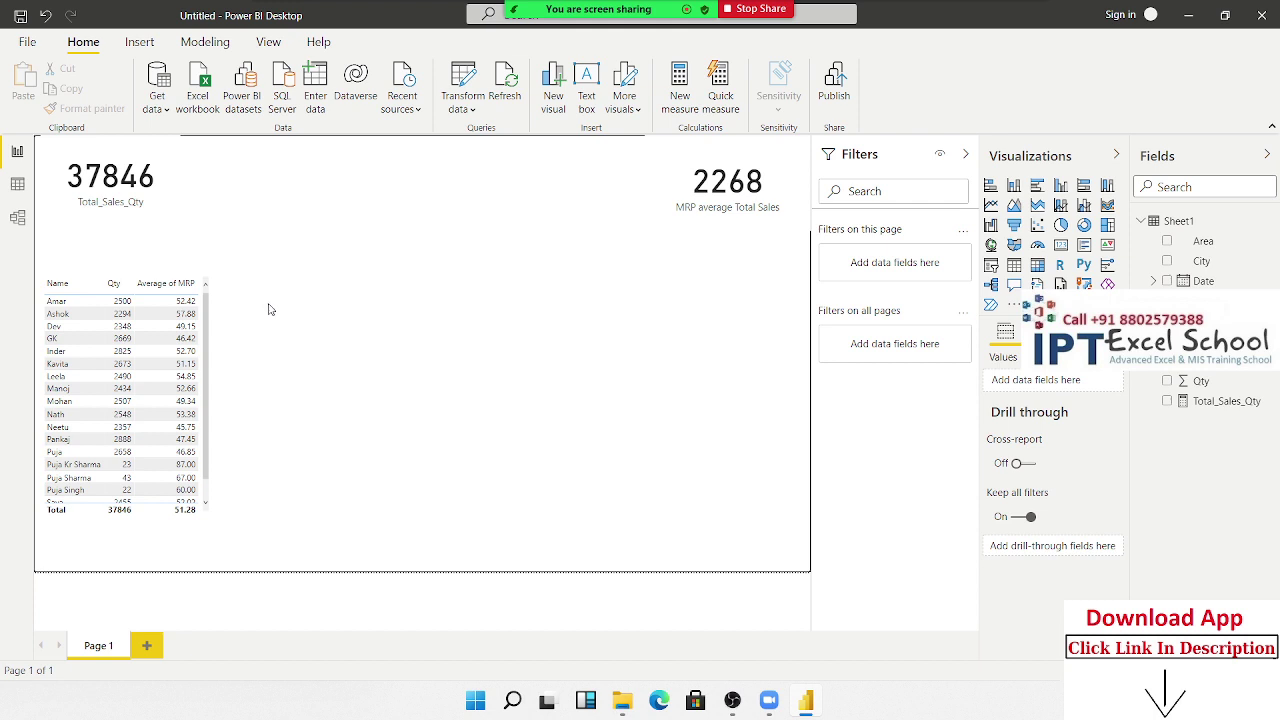
Compare the report's per-name table visual with the Sheet1 records in Data view
click(17, 186)
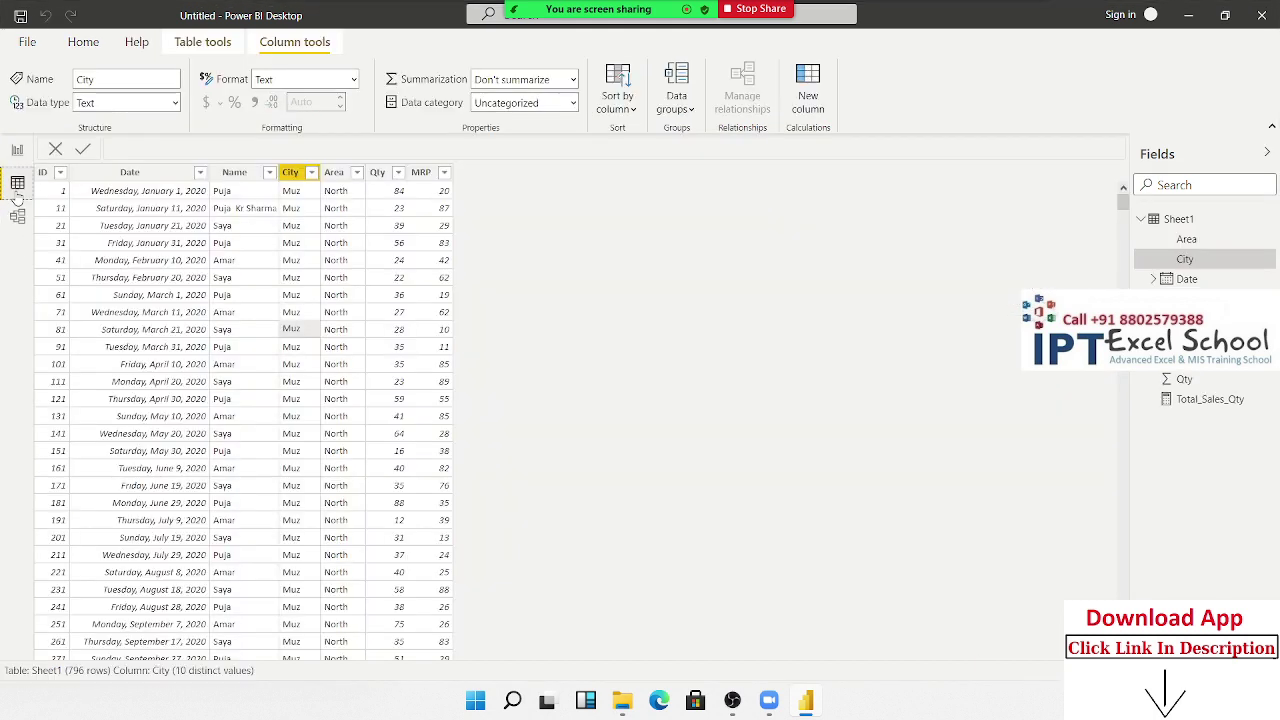
click(17, 152)
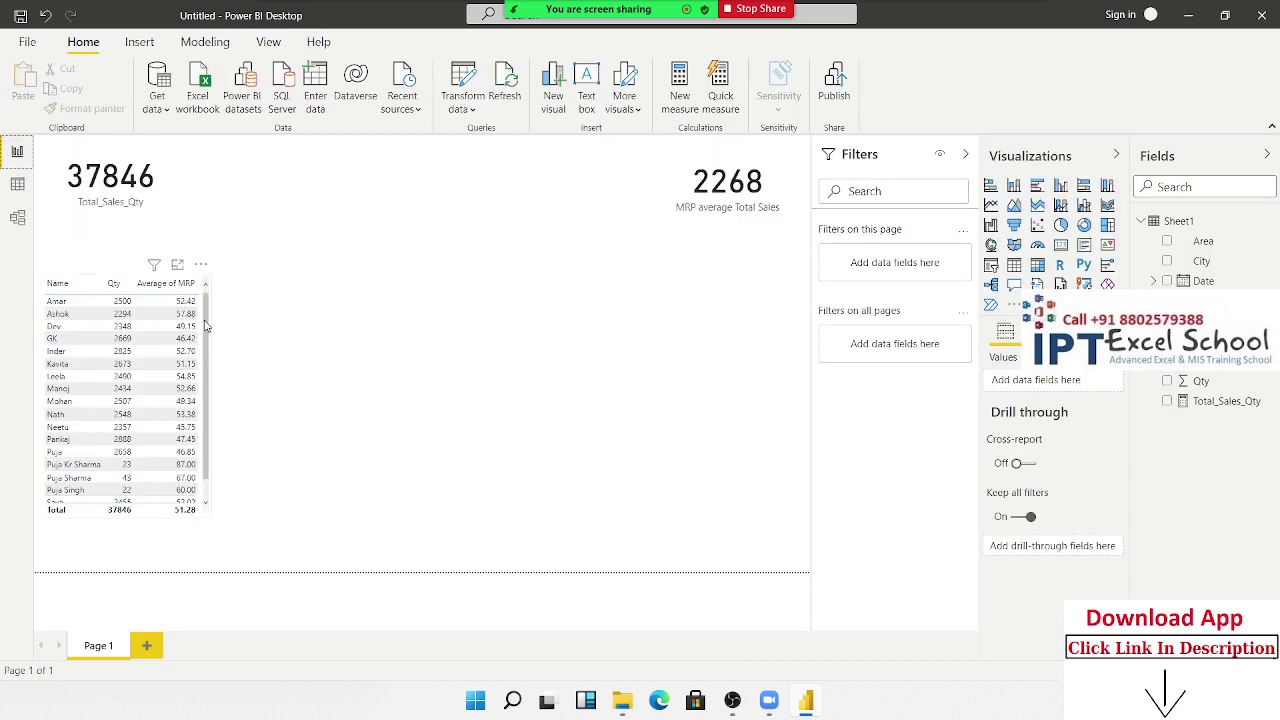
click(17, 184)
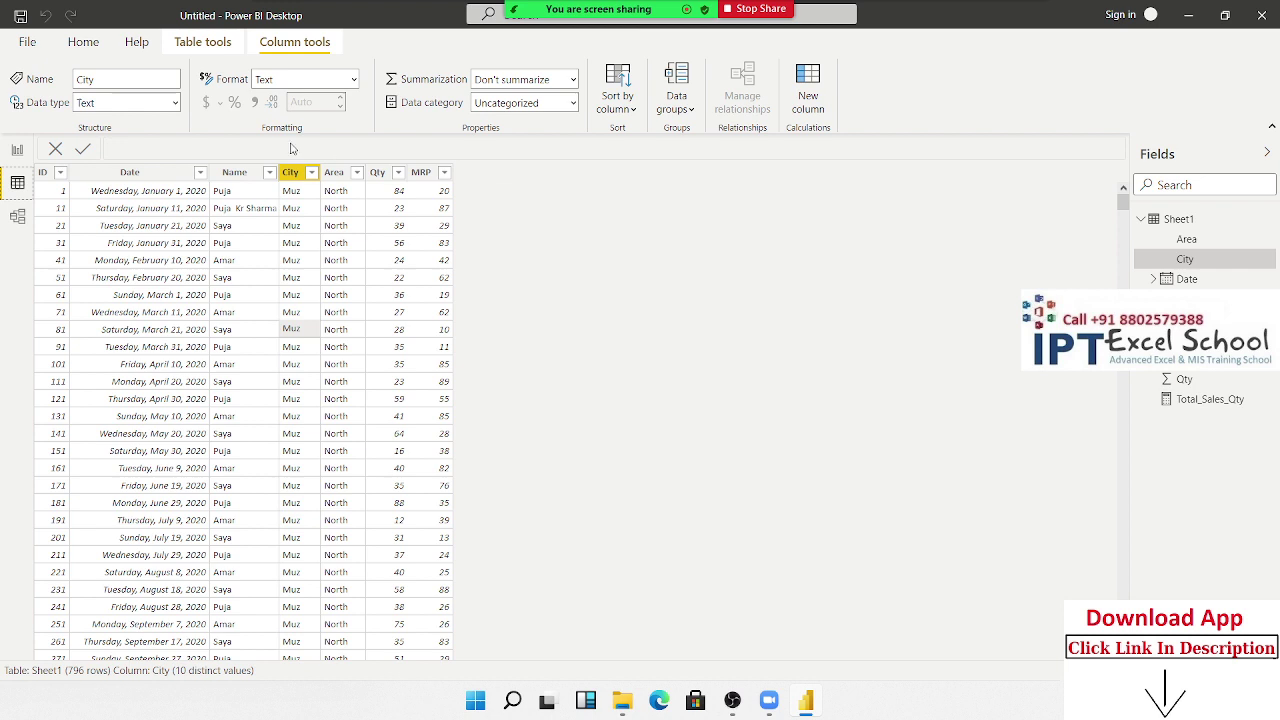
click(18, 152)
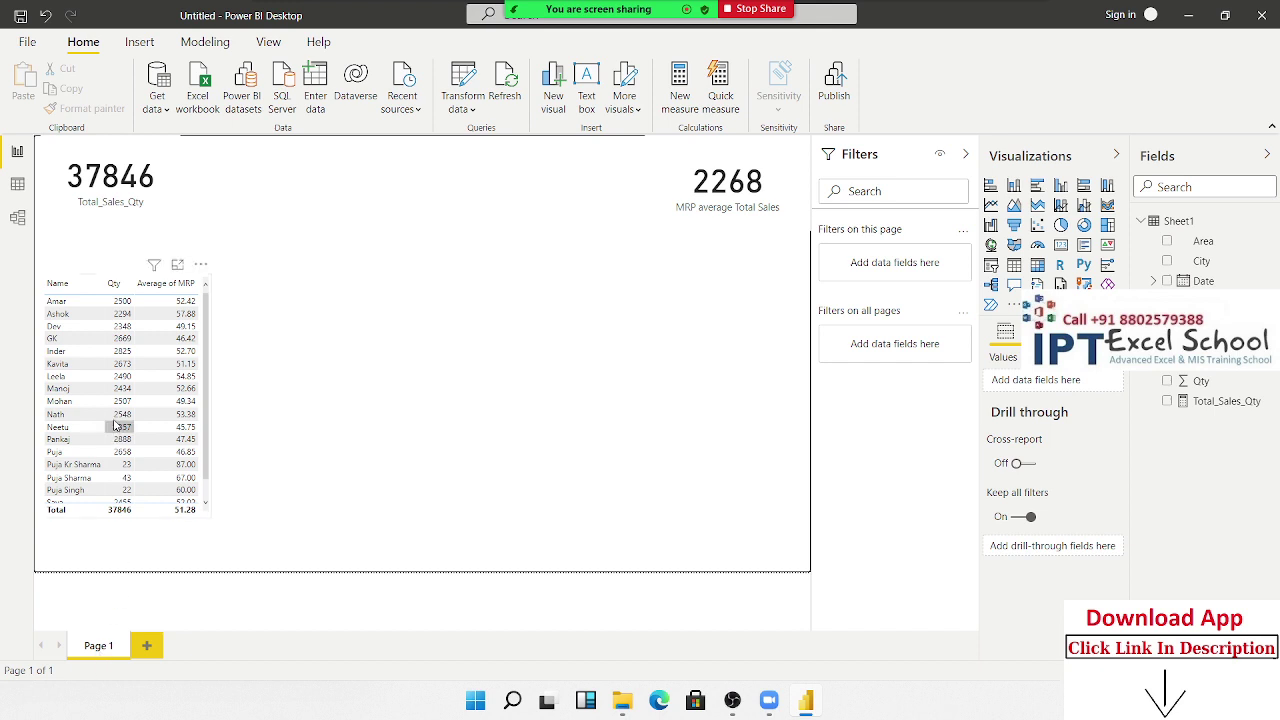
click(17, 184)
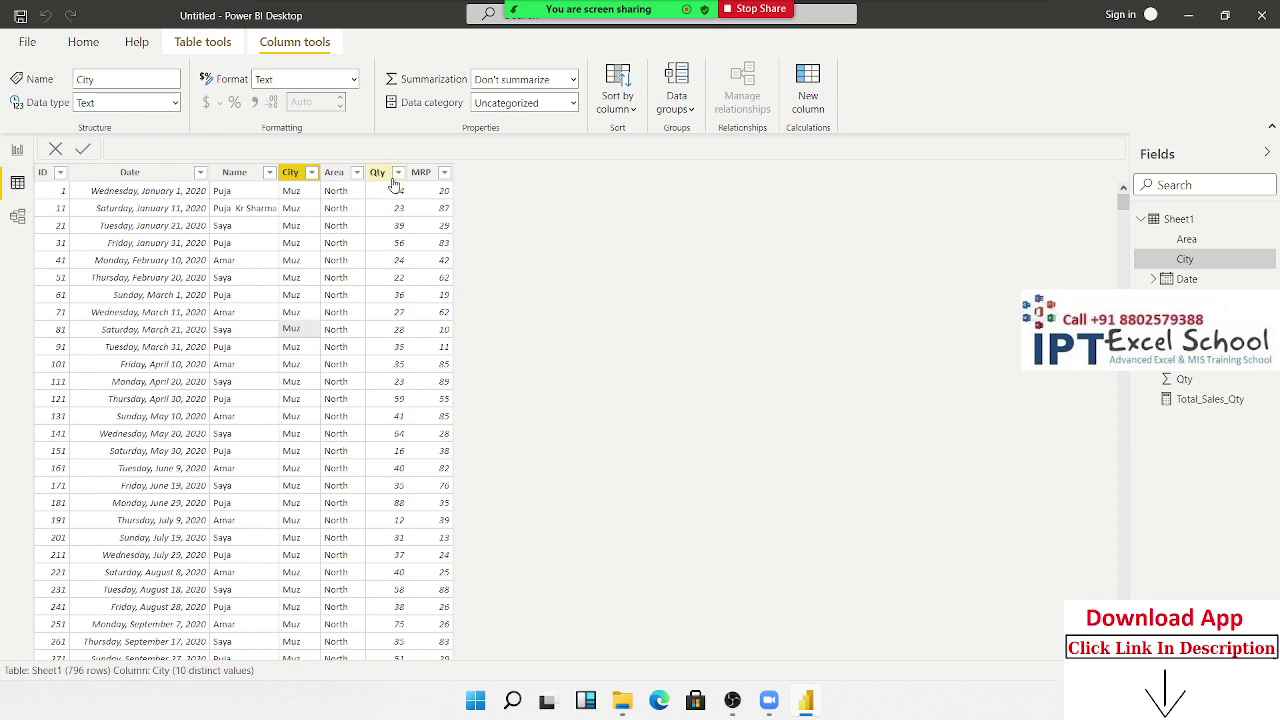
click(17, 150)
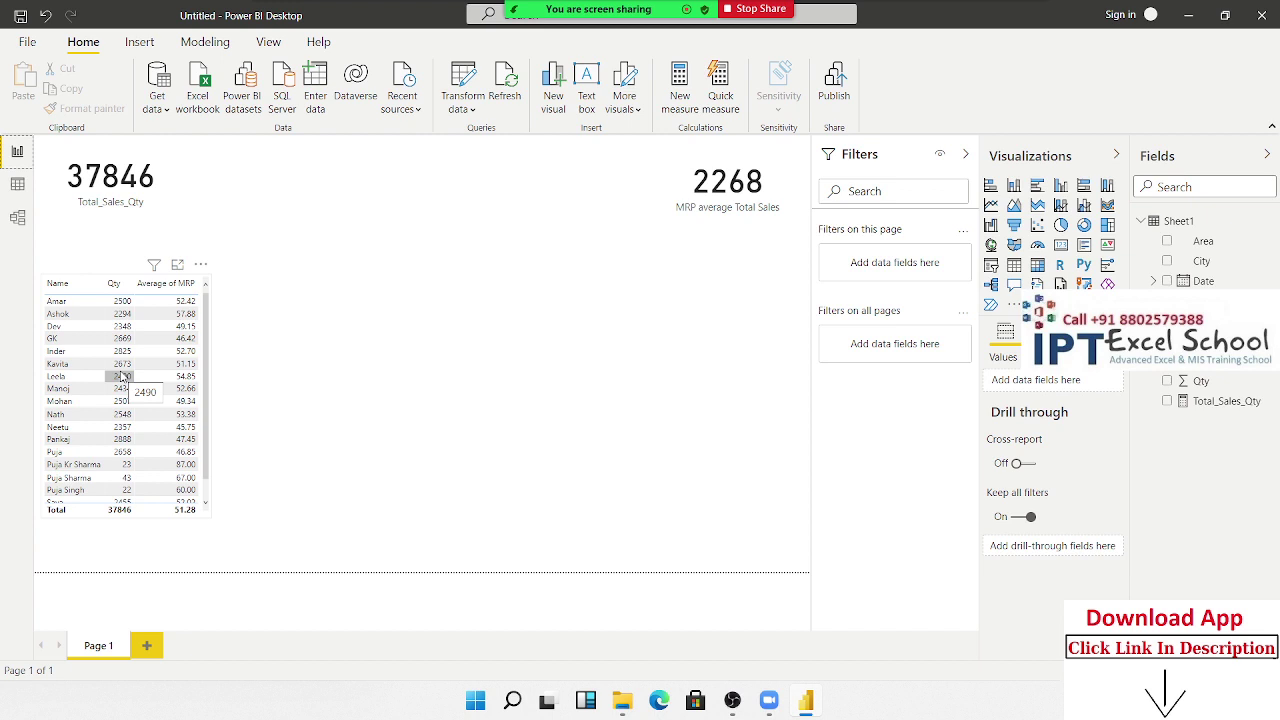
Create a calculated table from Data view with the formula Summary = ALL(Sheet1[Name])
click(18, 187)
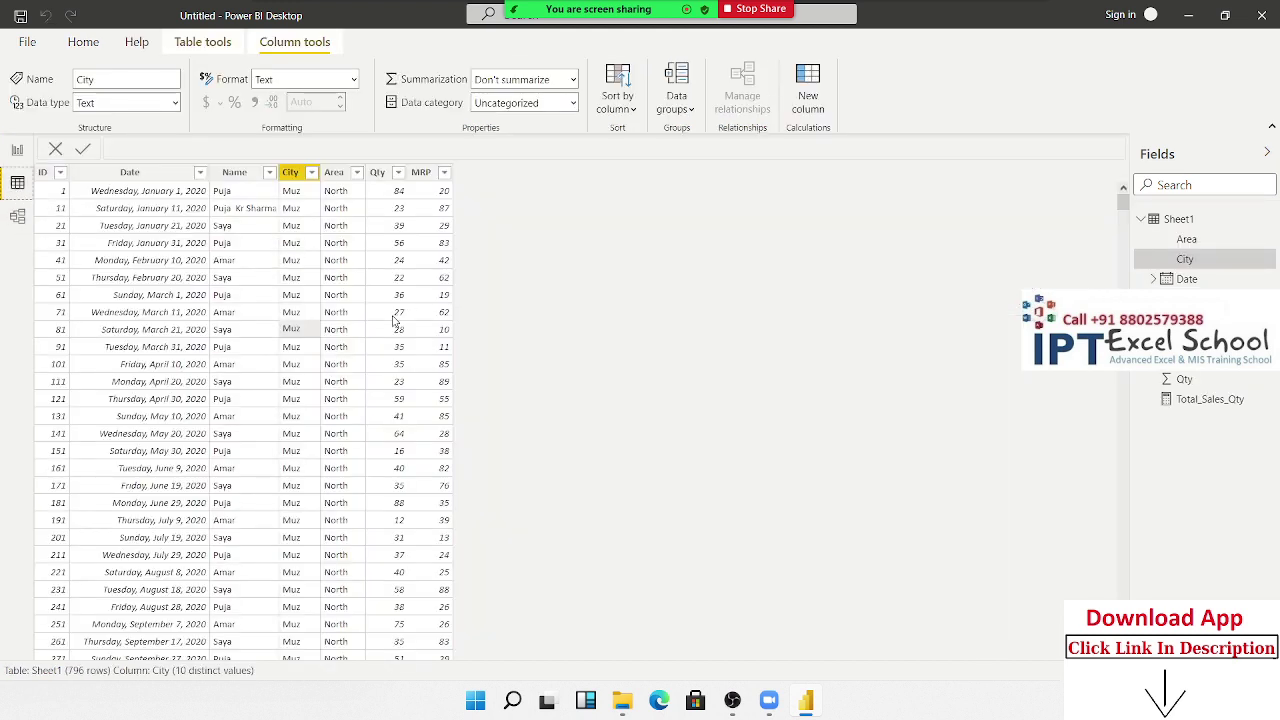
click(222, 47)
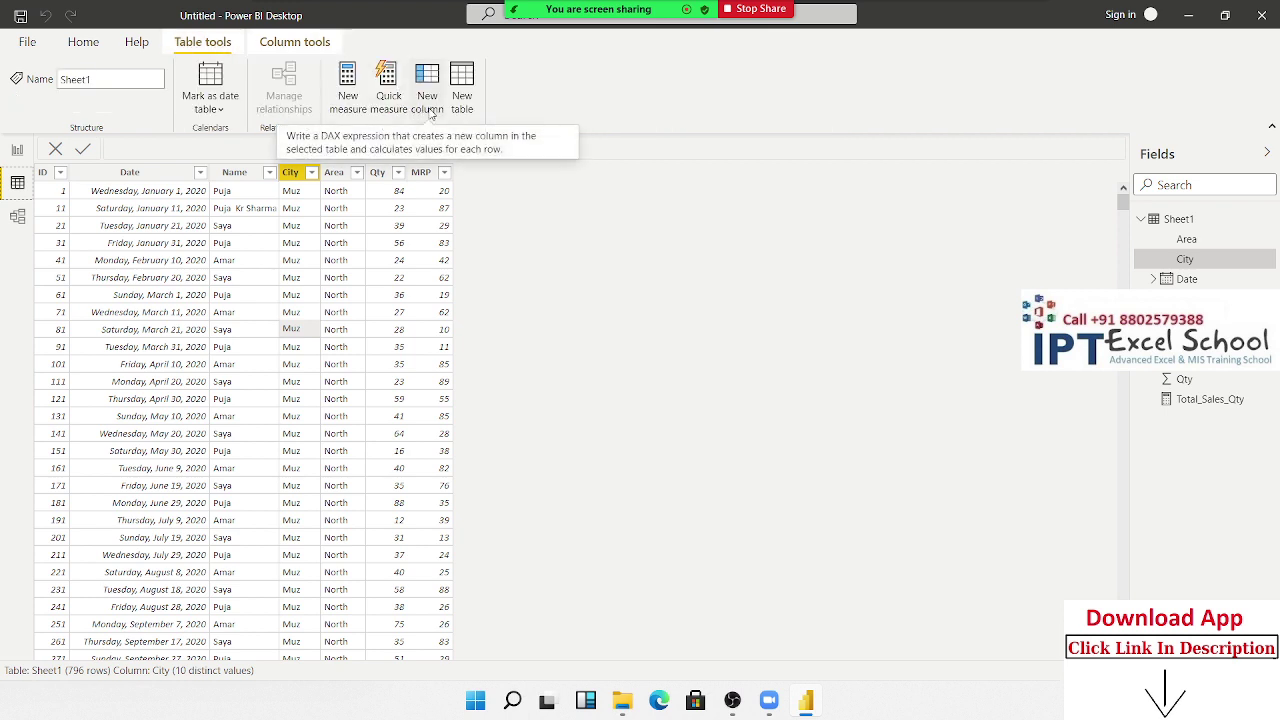
click(463, 108)
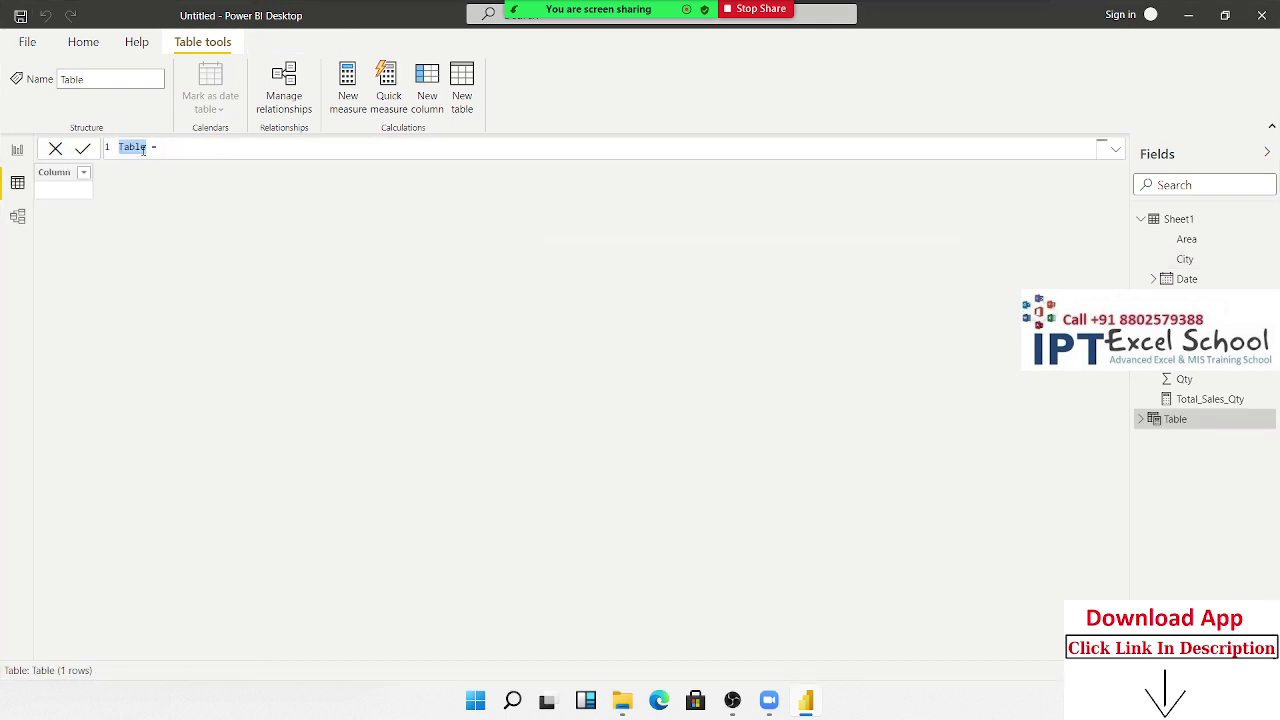
text(Summary)
text(ALL()
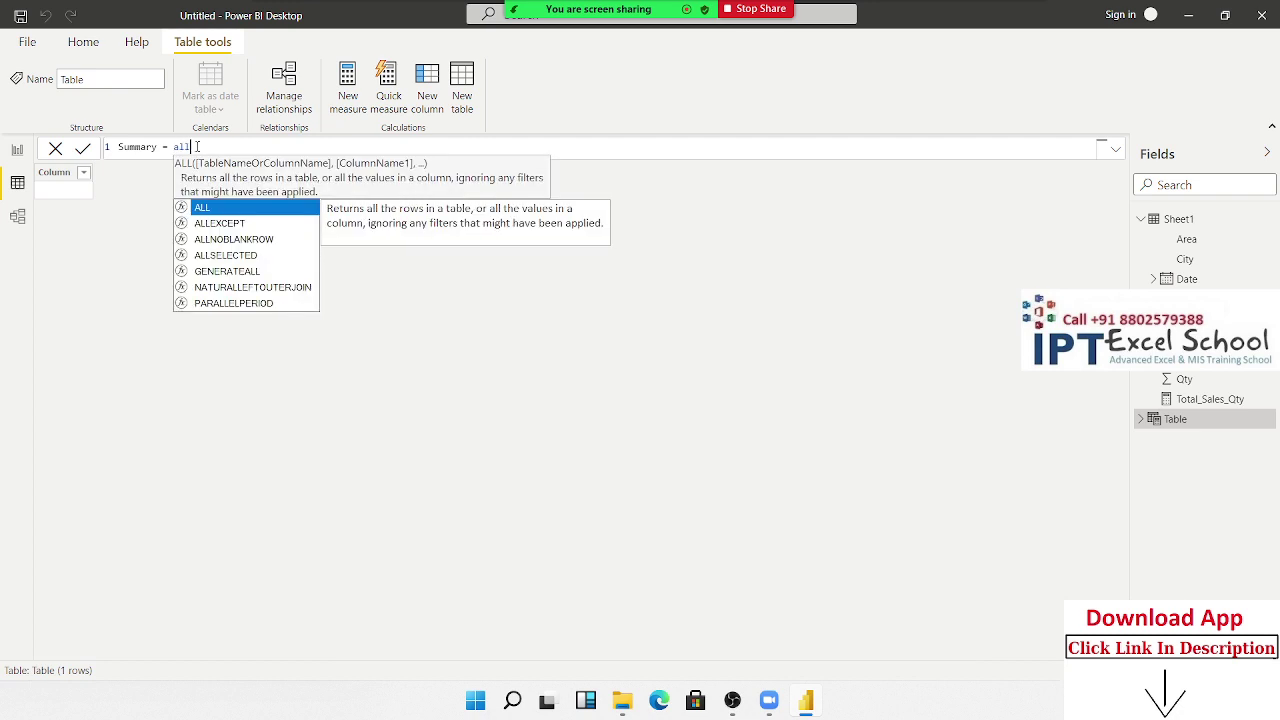
key(Down)
key(Down)
key(Down)
key(Down)
key(Down)
key(Down)
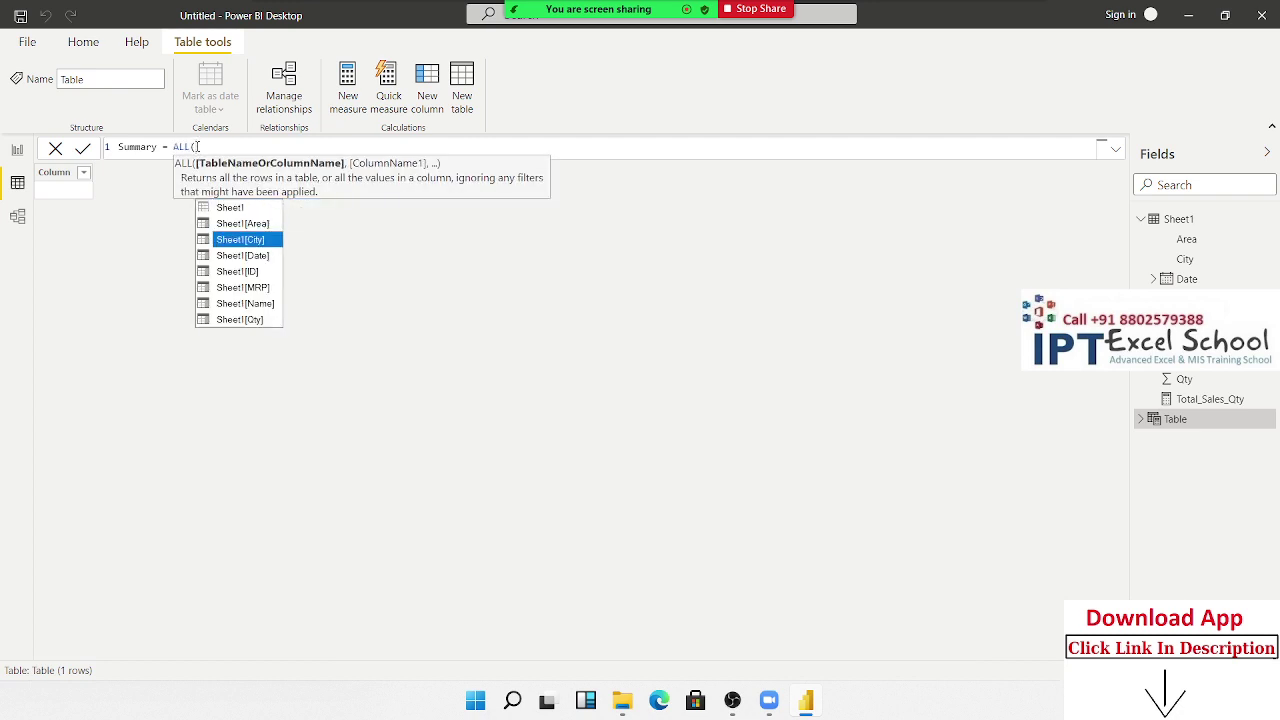
key(Tab)
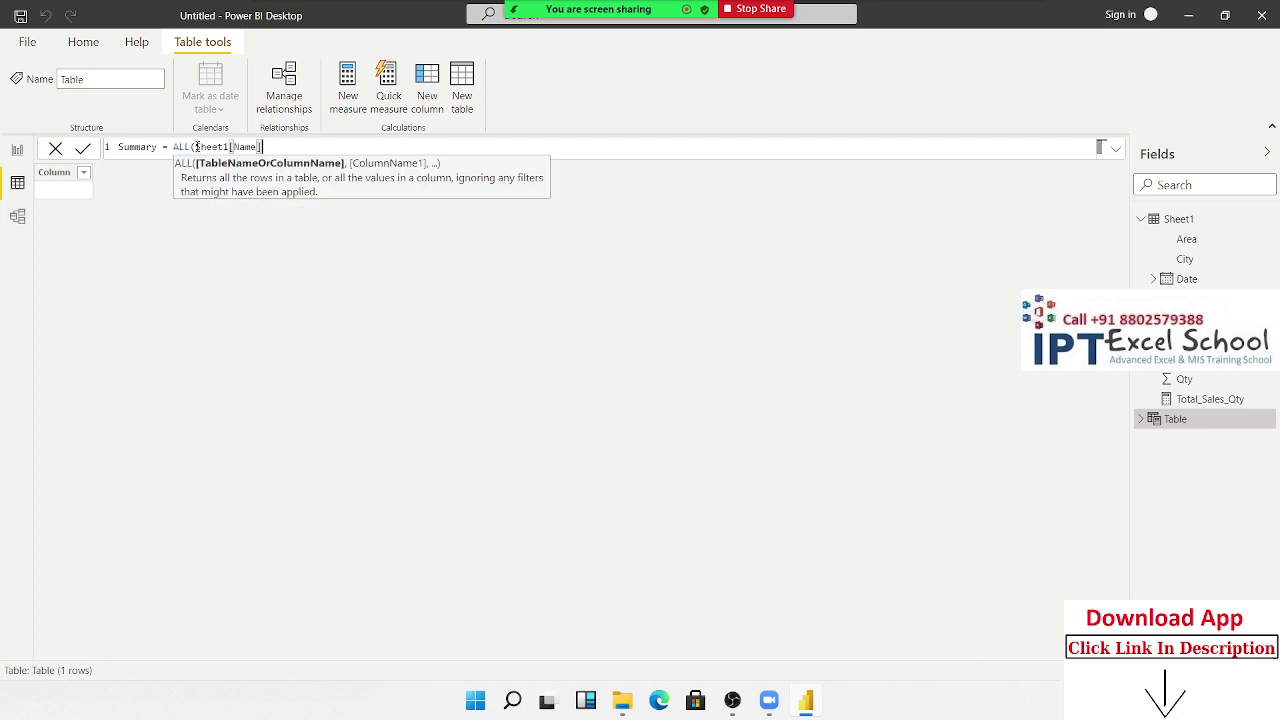
text())
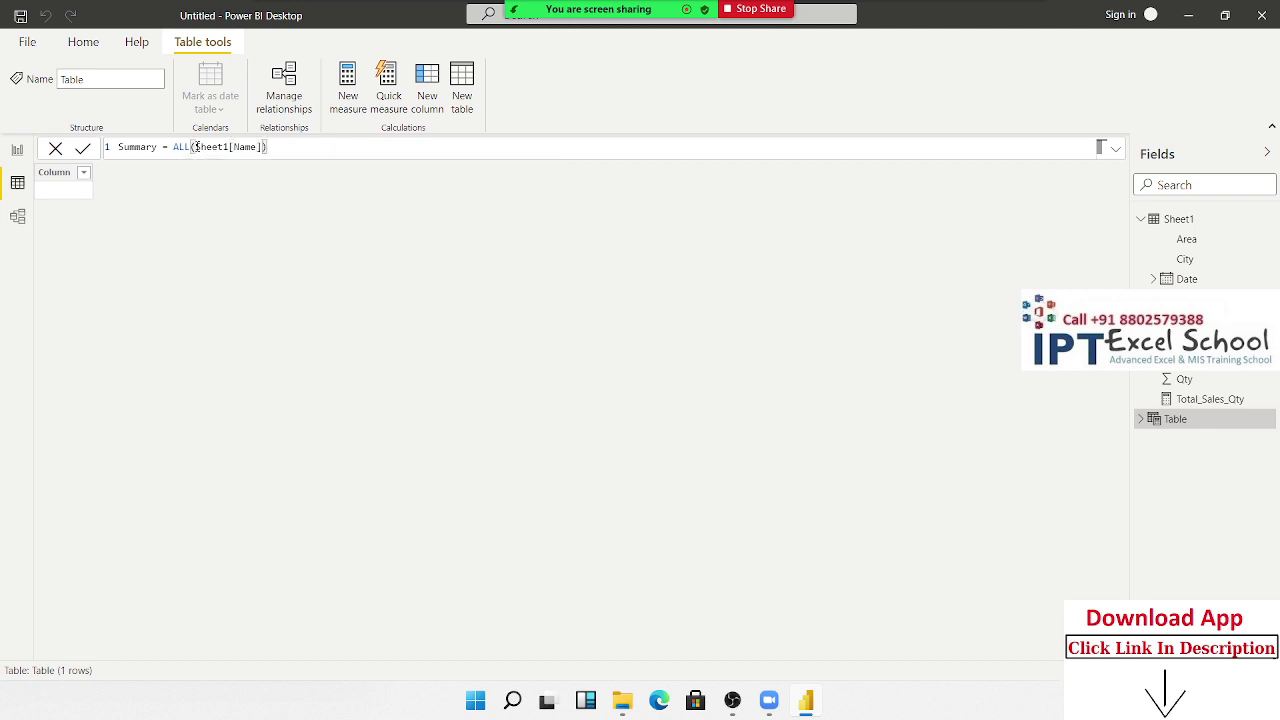
key(Return)
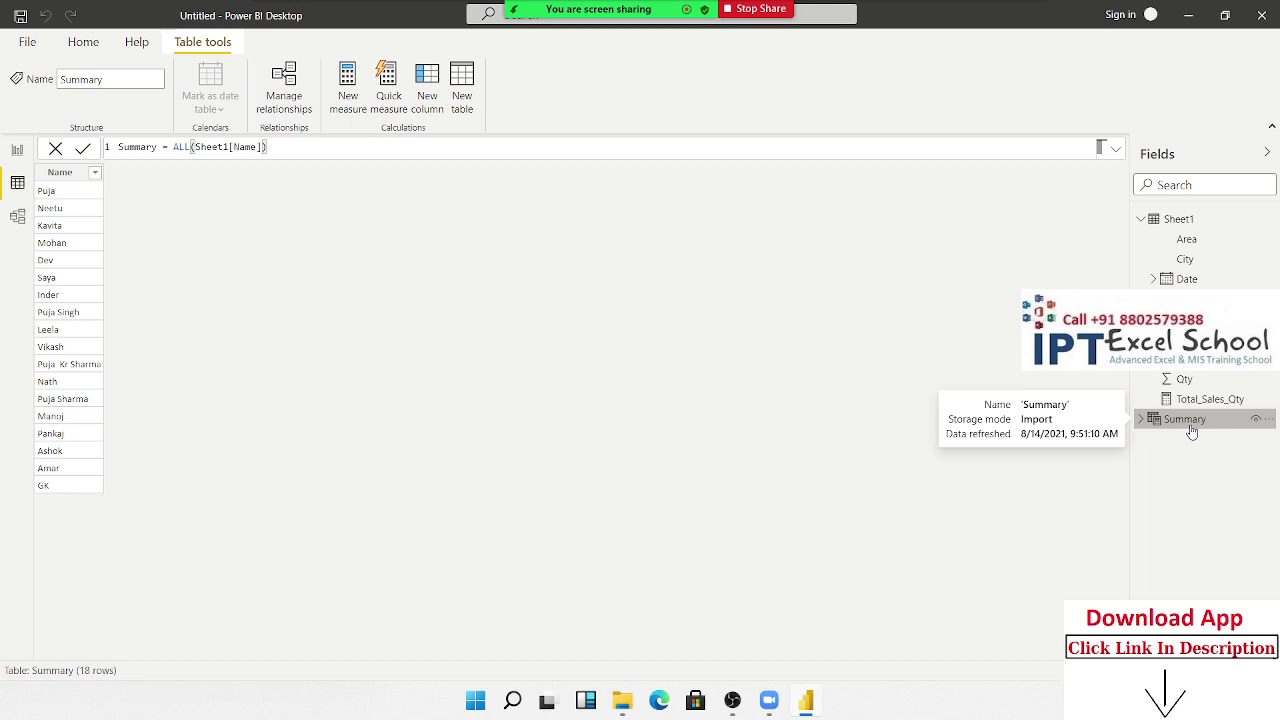
Add a calculated column named Total_Qty to the Summary table, starting its formula with the SUMX function
click(63, 194)
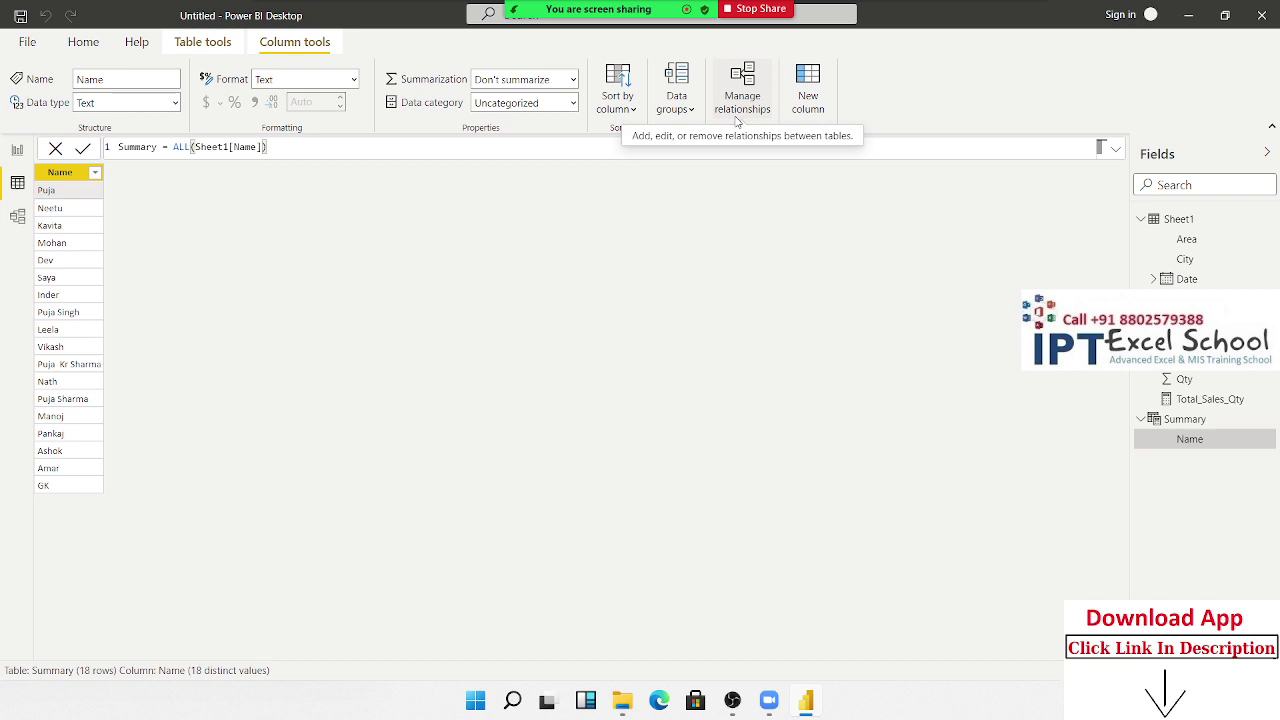
click(809, 108)
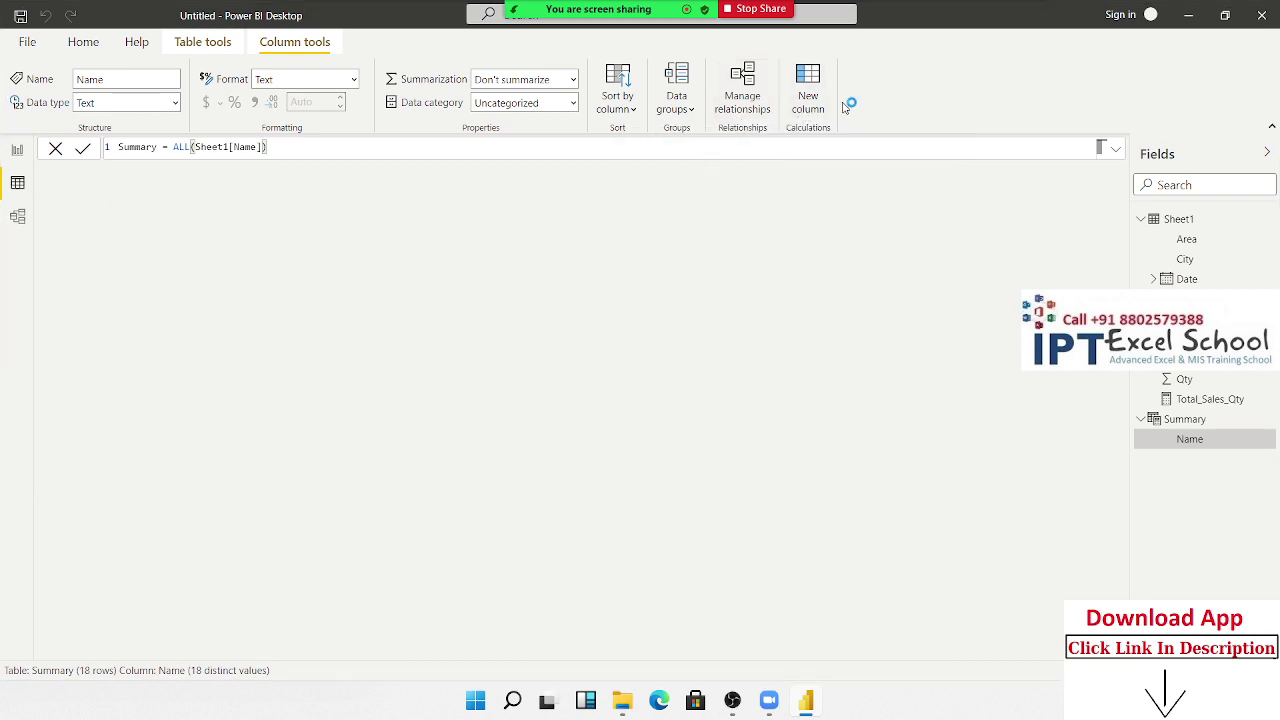
drag(119, 147, 155, 146)
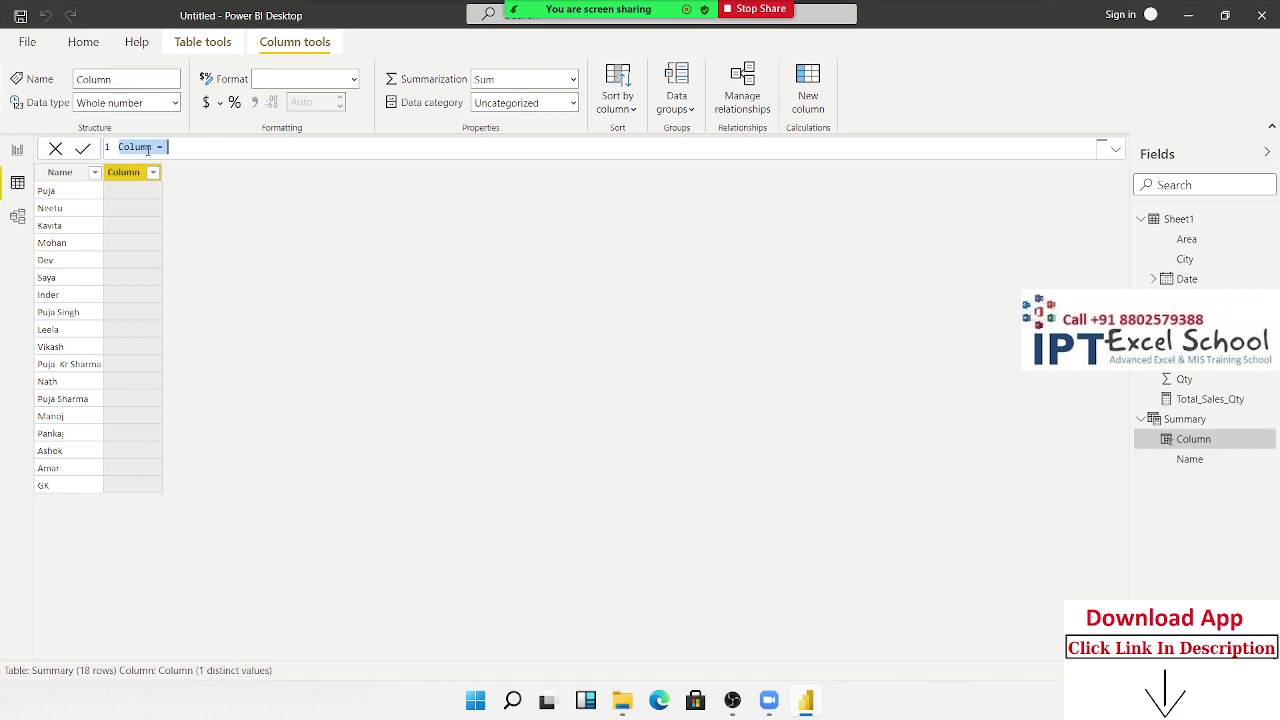
text(Total_Qty = sum)
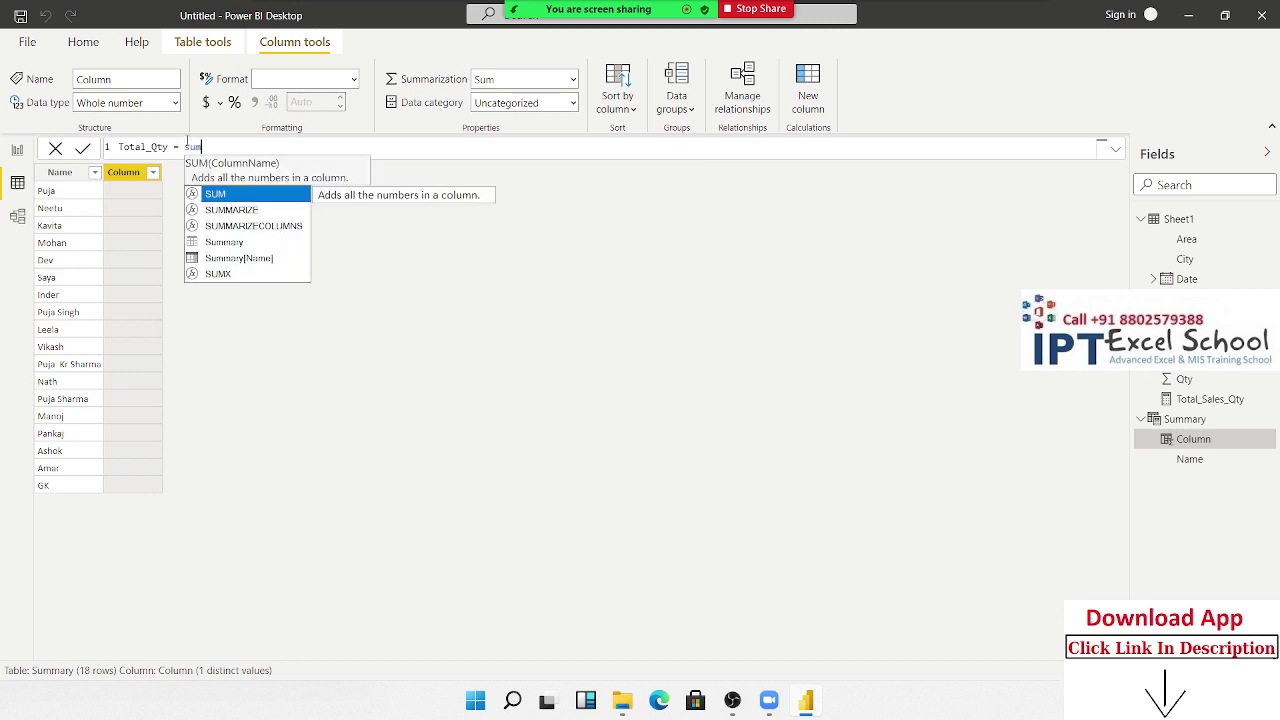
key(Down)
key(Down)
key(Down)
key(Down)
key(Down)
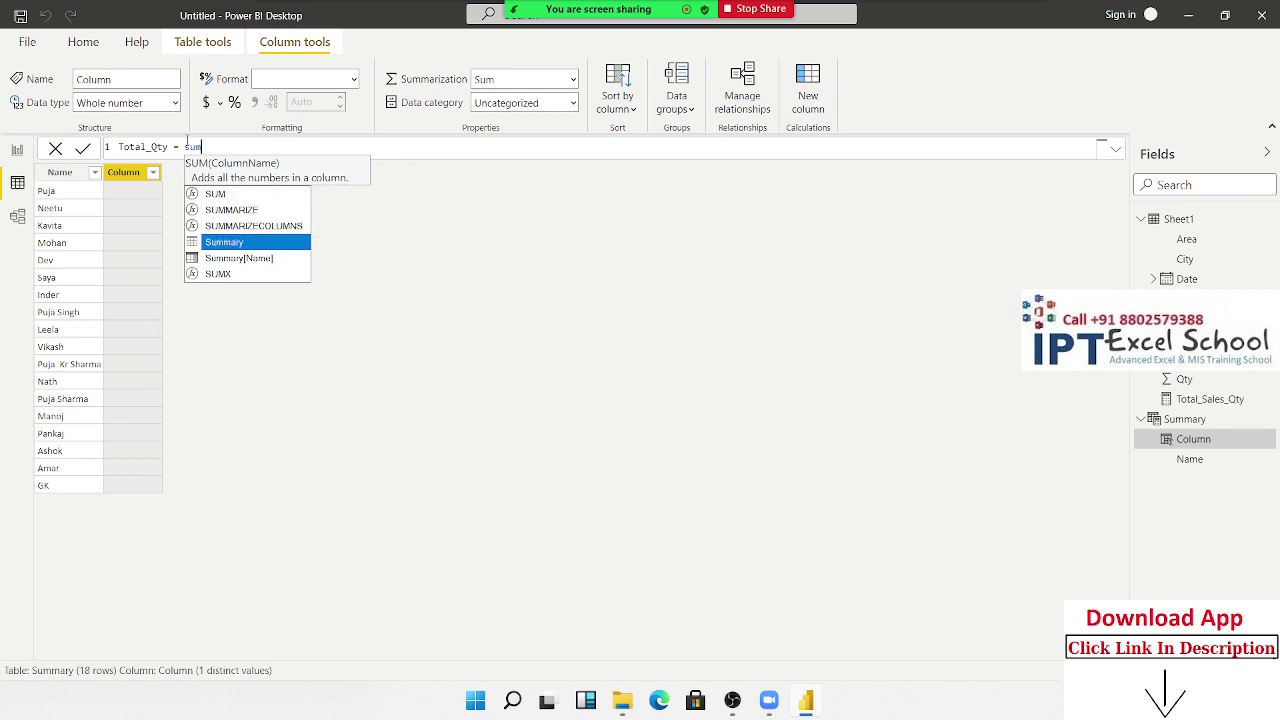
key(Tab)
Nest a FILTER function over the Sheet1 table as the table argument of SUMX
text(fil)
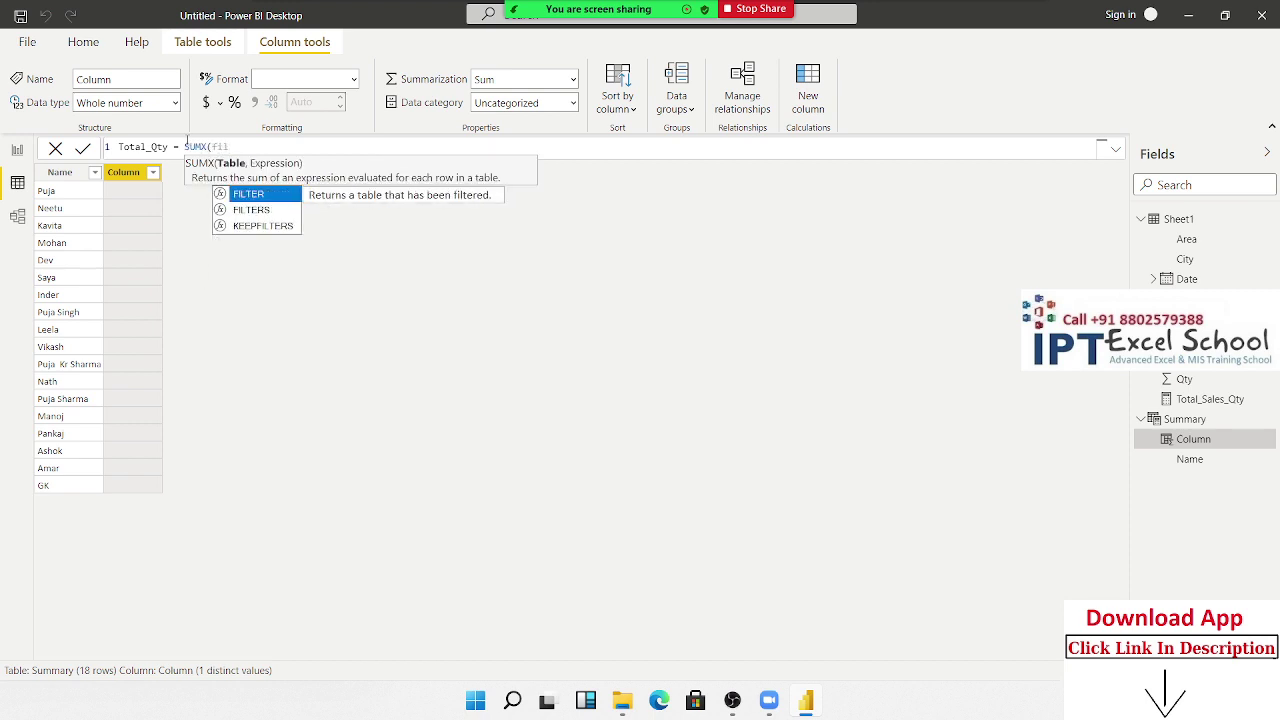
key(Tab)
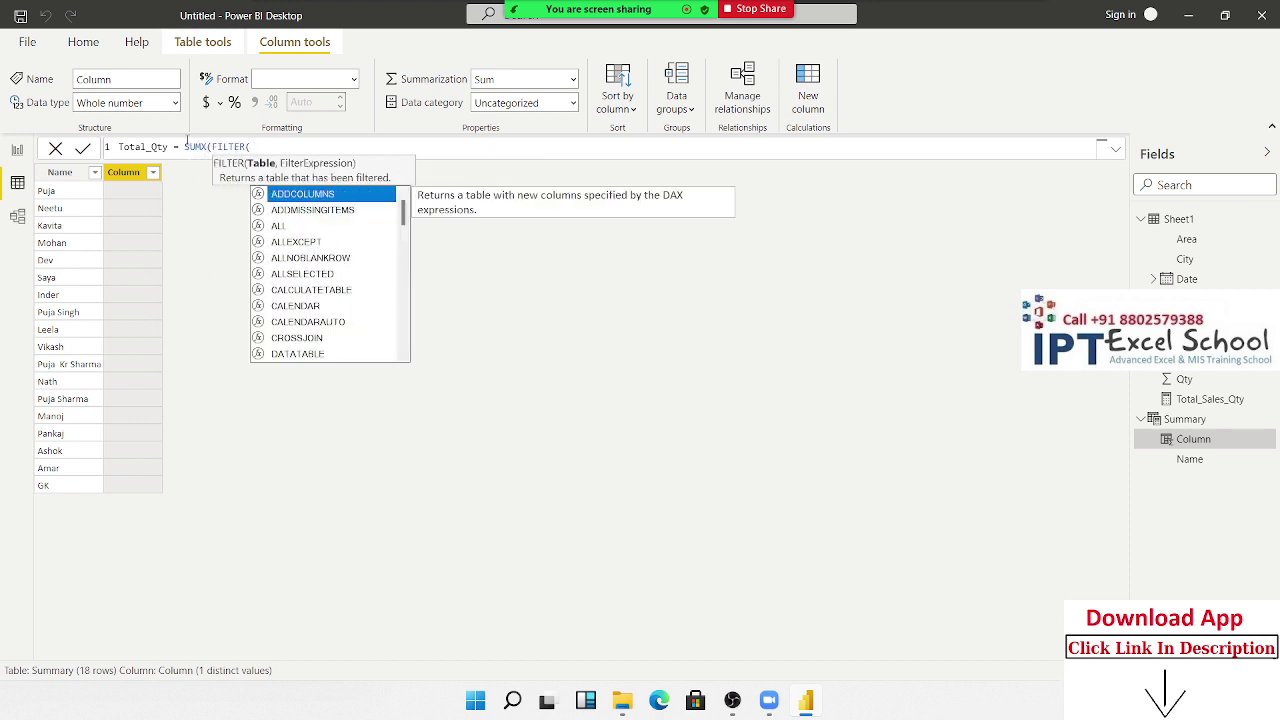
text(sh)
key(Tab)
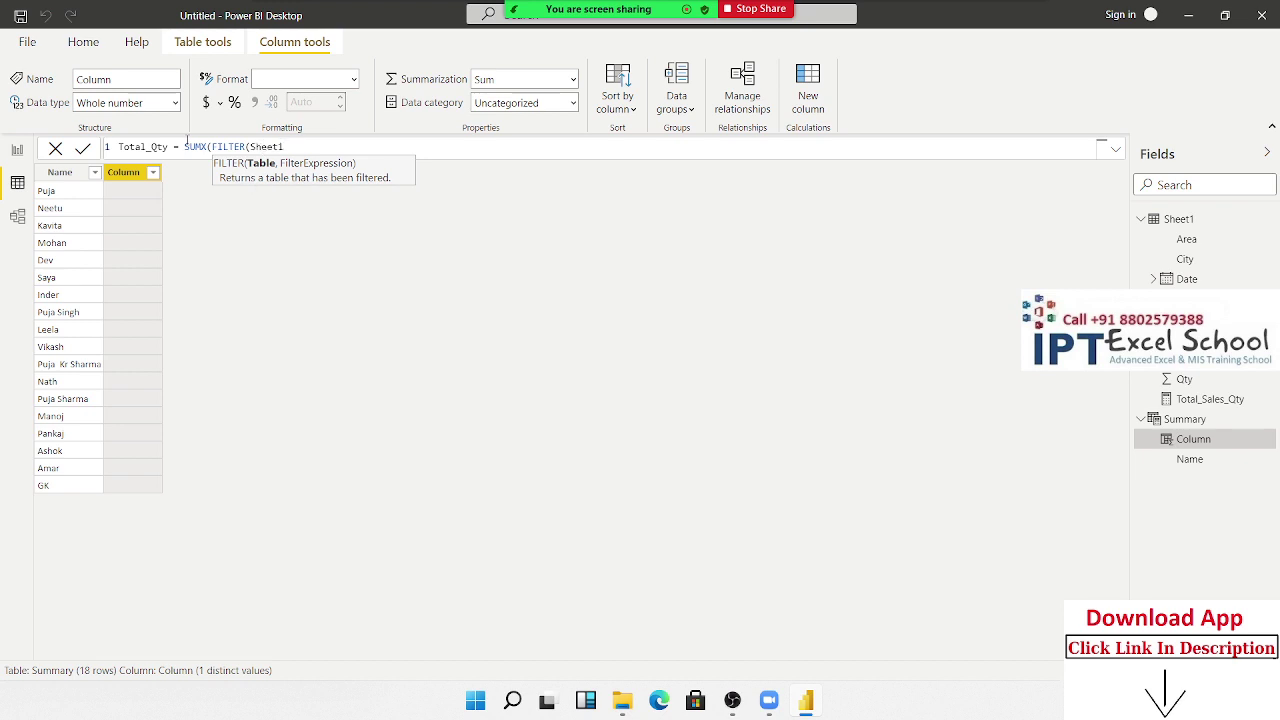
Start the FILTER condition of the Total_Qty formula with the Sheet1[Name] column
text(,Sheet1)
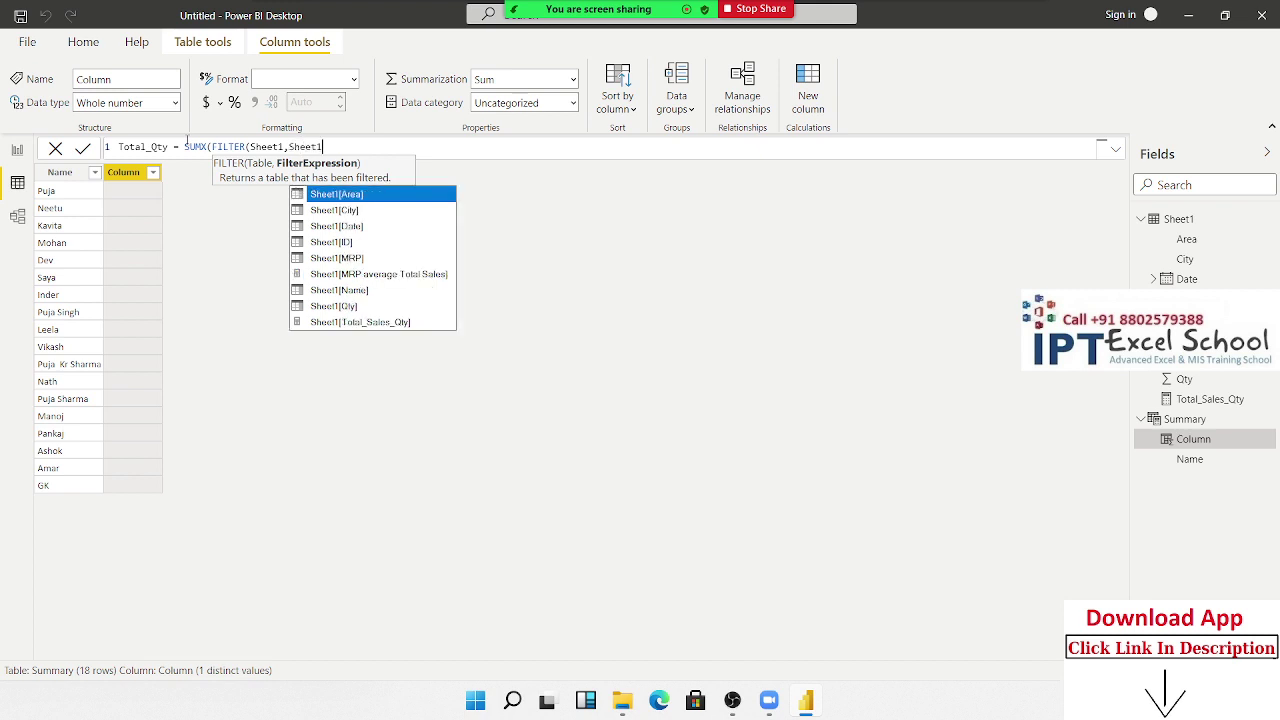
key(Down)
key(Down)
key(Down)
key(Up)
key(Up)
key(Down)
key(Down)
key(Down)
key(Down)
key(Down)
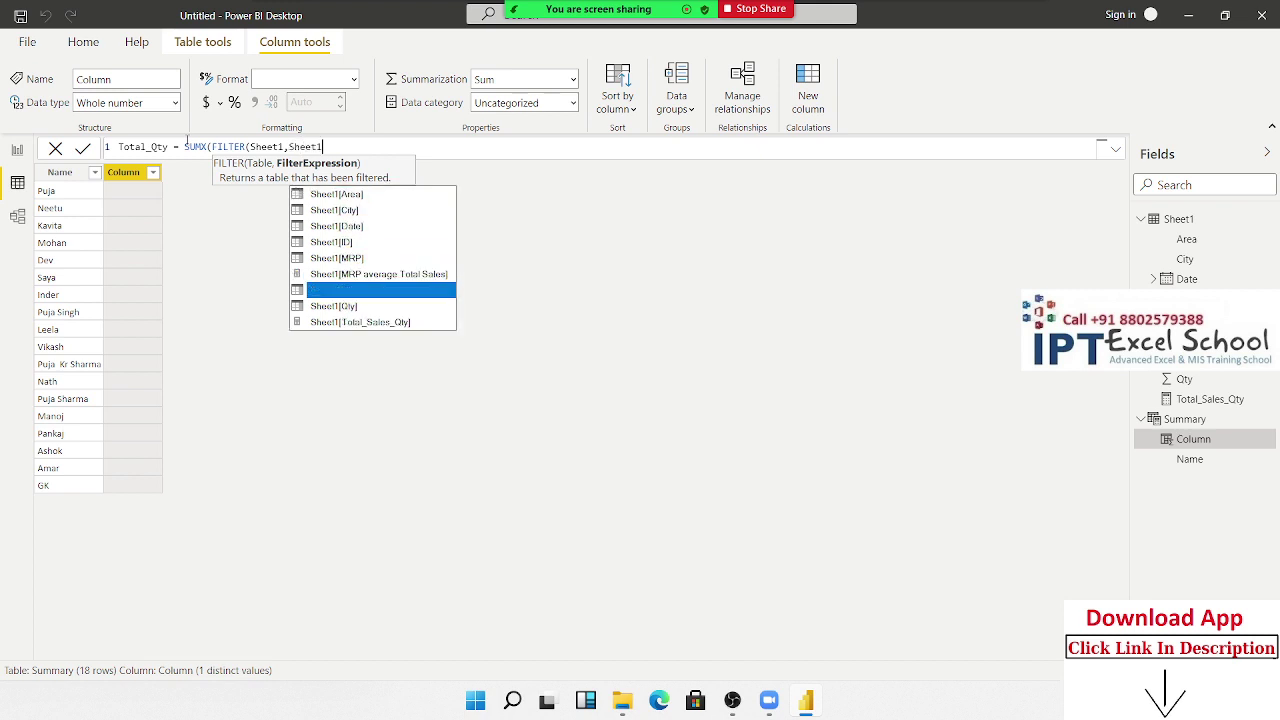
key(Tab)
Set the FILTER condition equal to Summary[Name] and close the FILTER function
text(=sym)
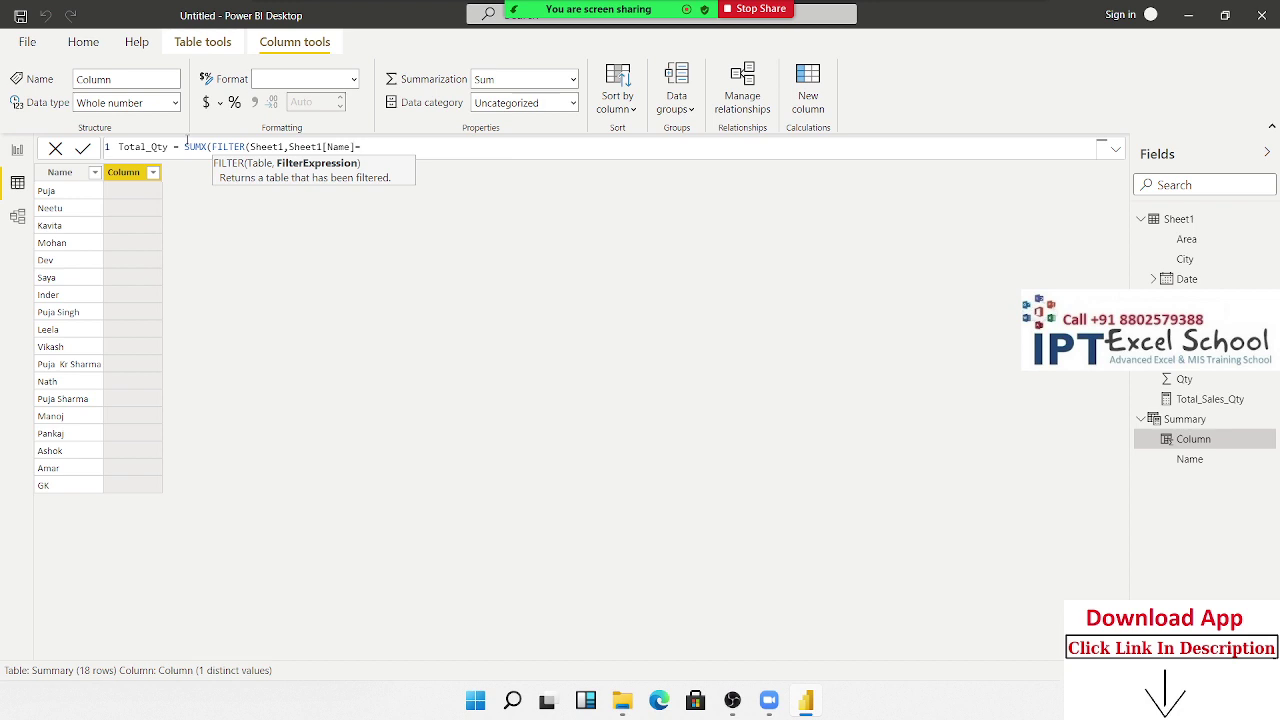
key(BackSpace)
key(BackSpace)
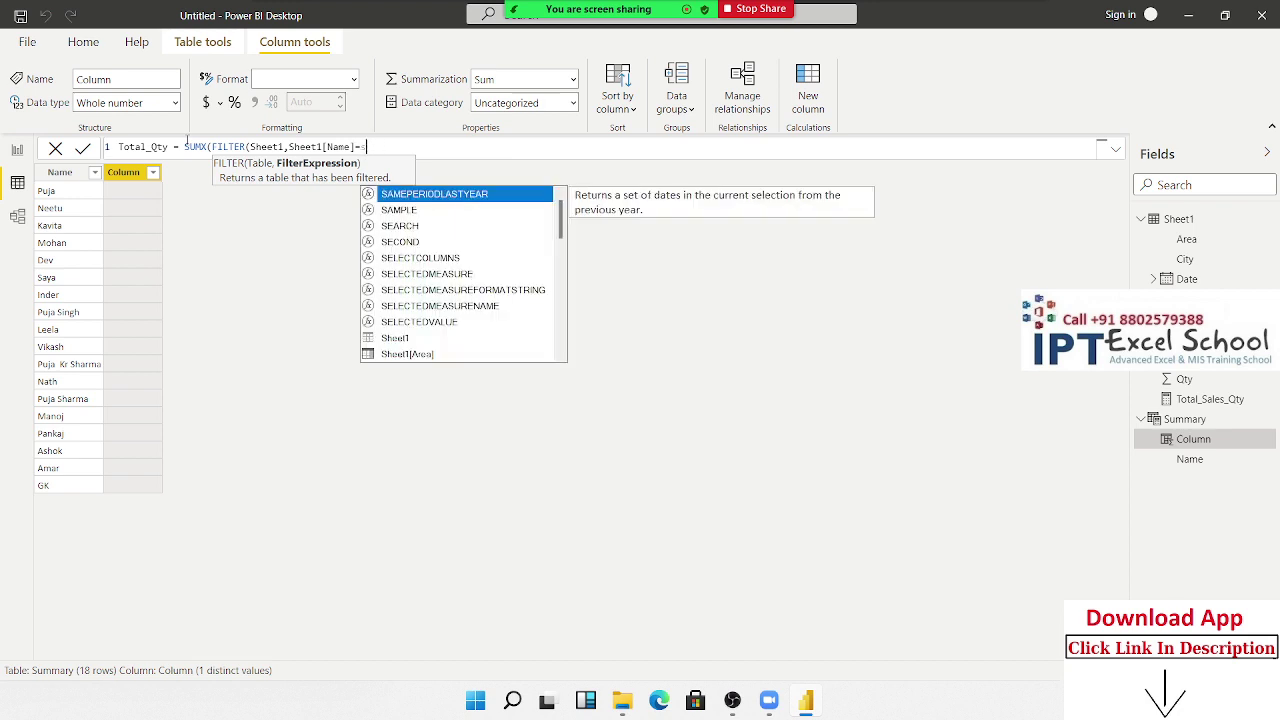
text(um)
key(Down)
key(Down)
key(Down)
key(Down)
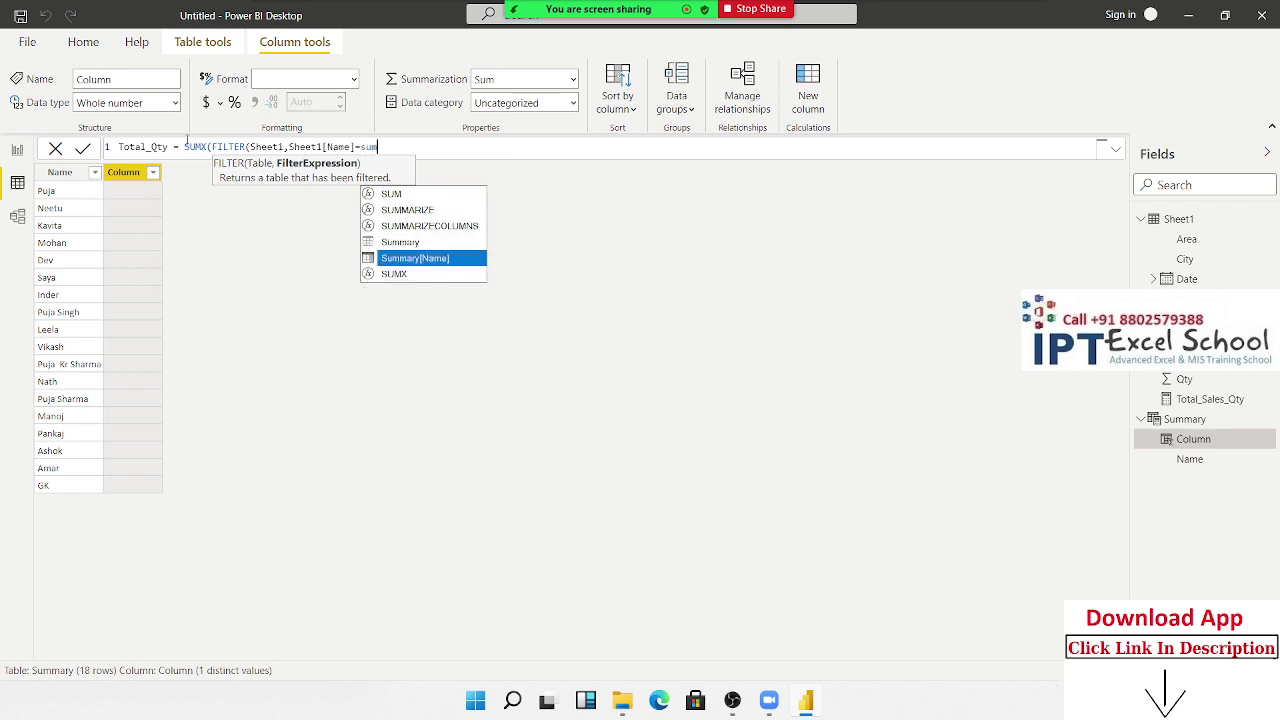
key(Tab)
text())
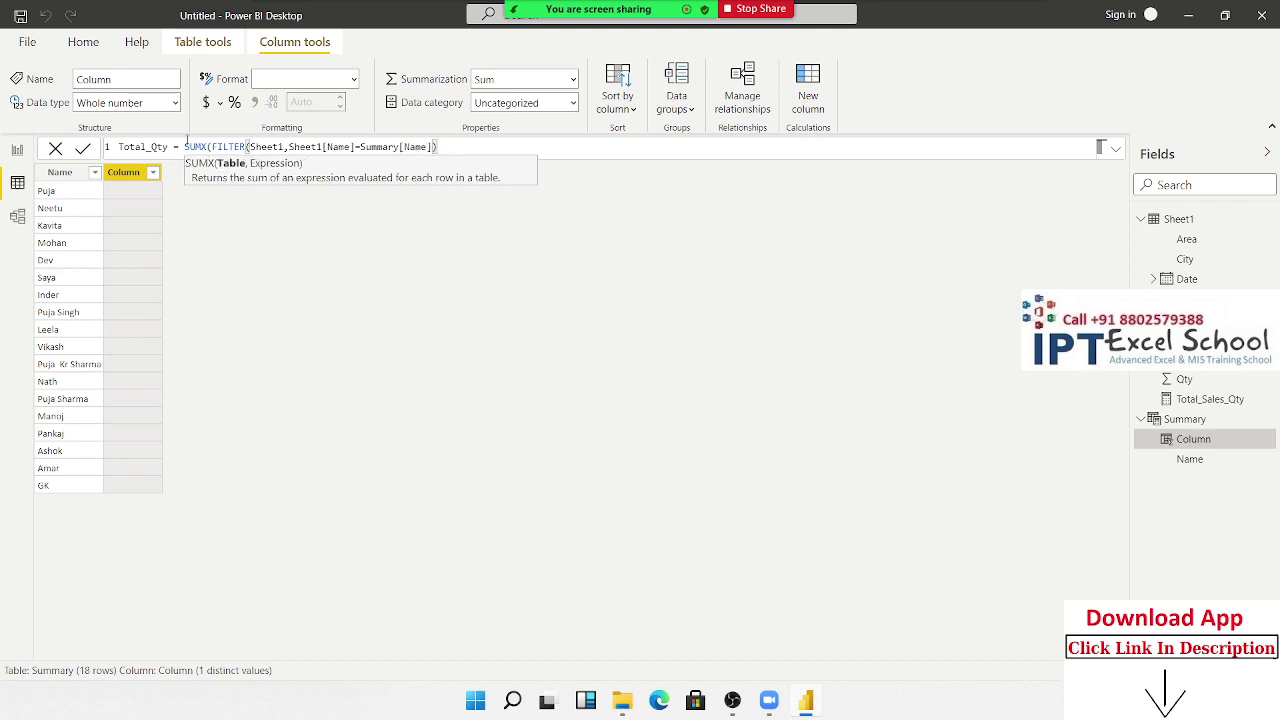
Complete the Total_Qty formula with Sheet1[Qty] as the SUMX expression and compare the results with the report's table visual
text(,)
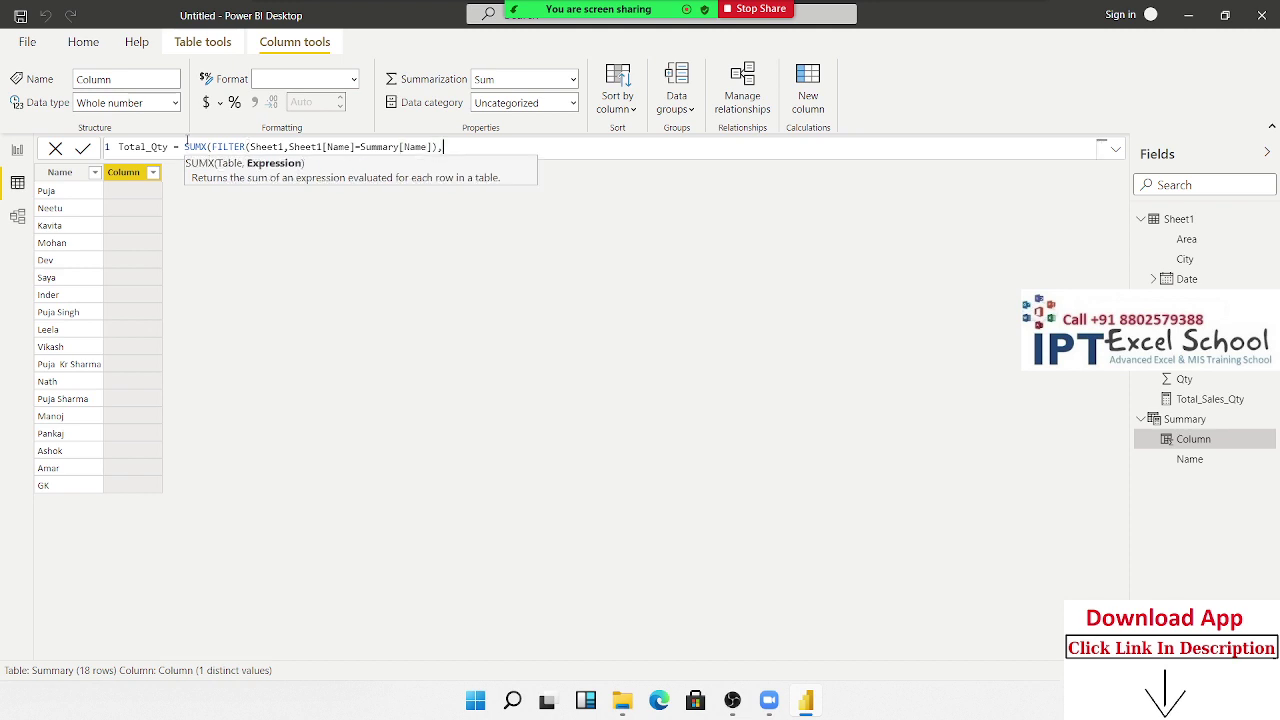
text(Sheet1[Qty])
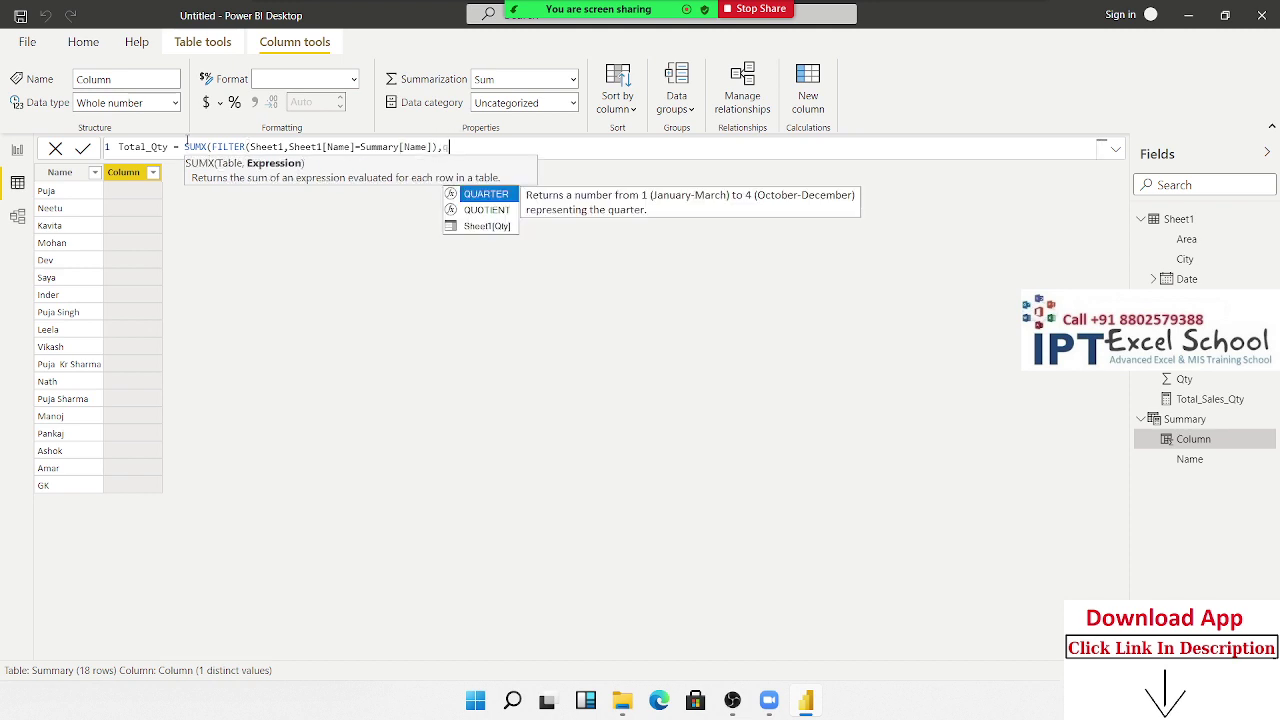
key(BackSpace)
key(BackSpace)
key(BackSpace)
key(BackSpace)
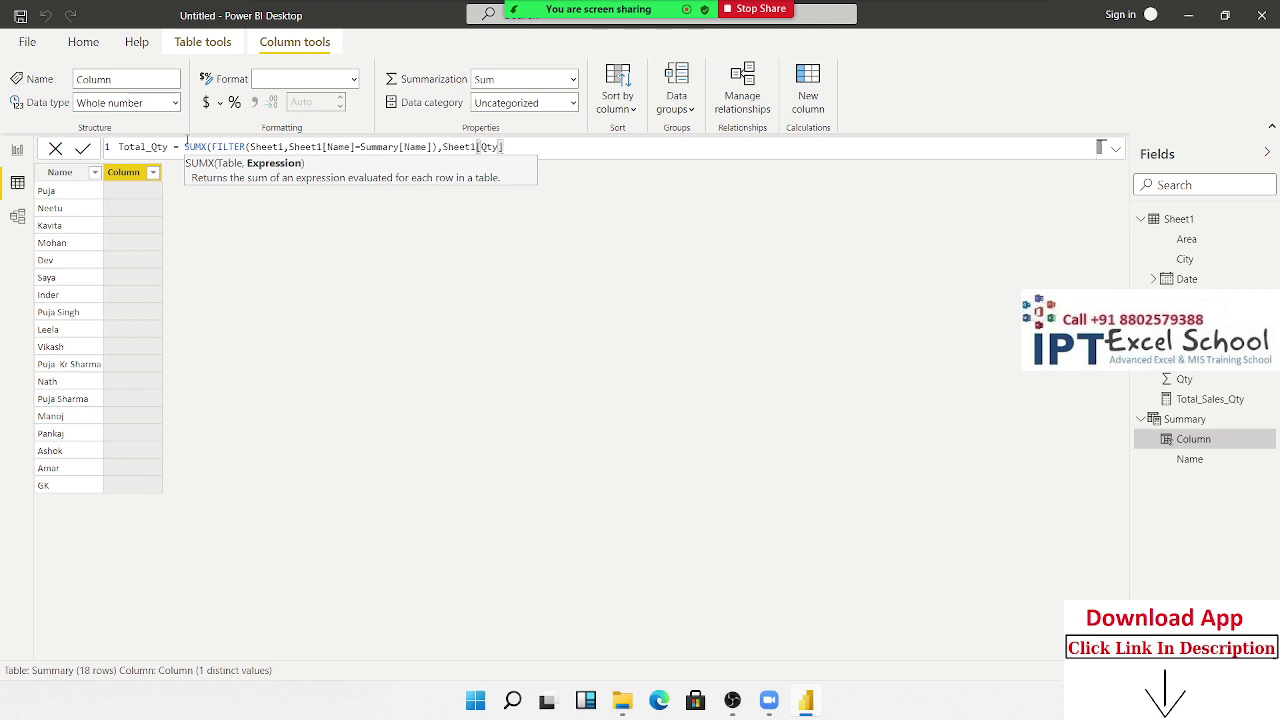
text(q)
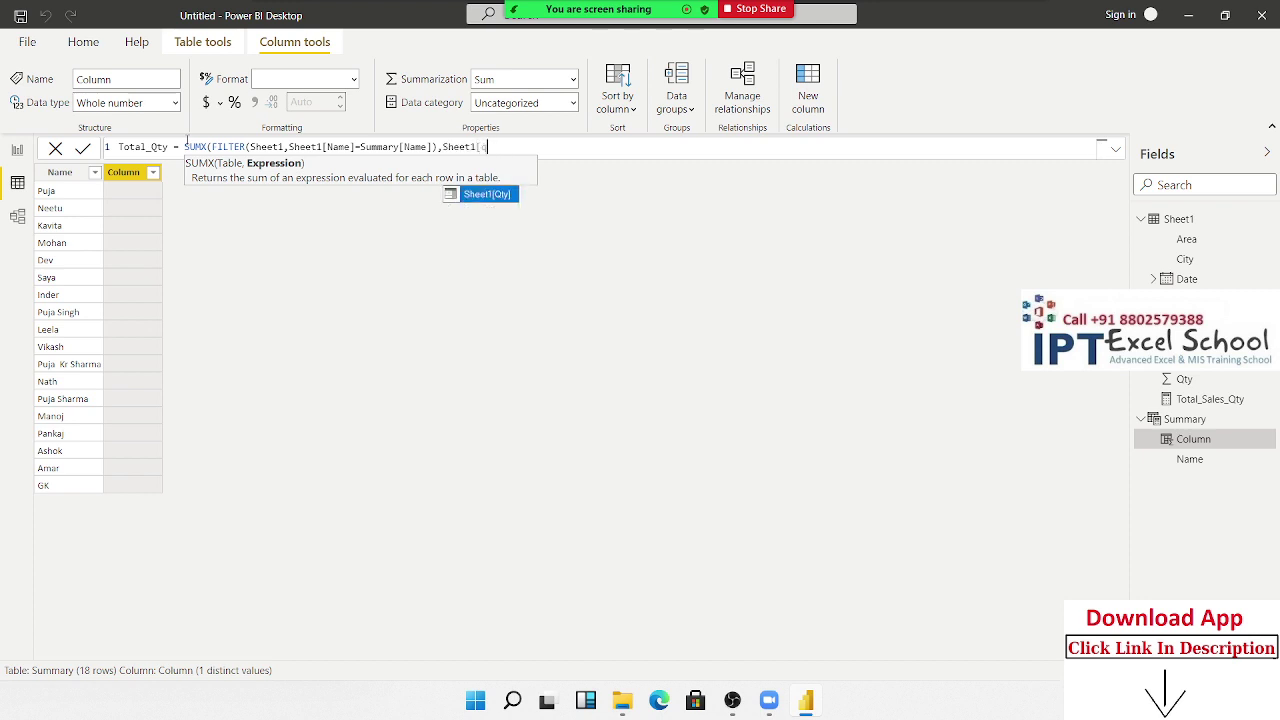
key(Tab)
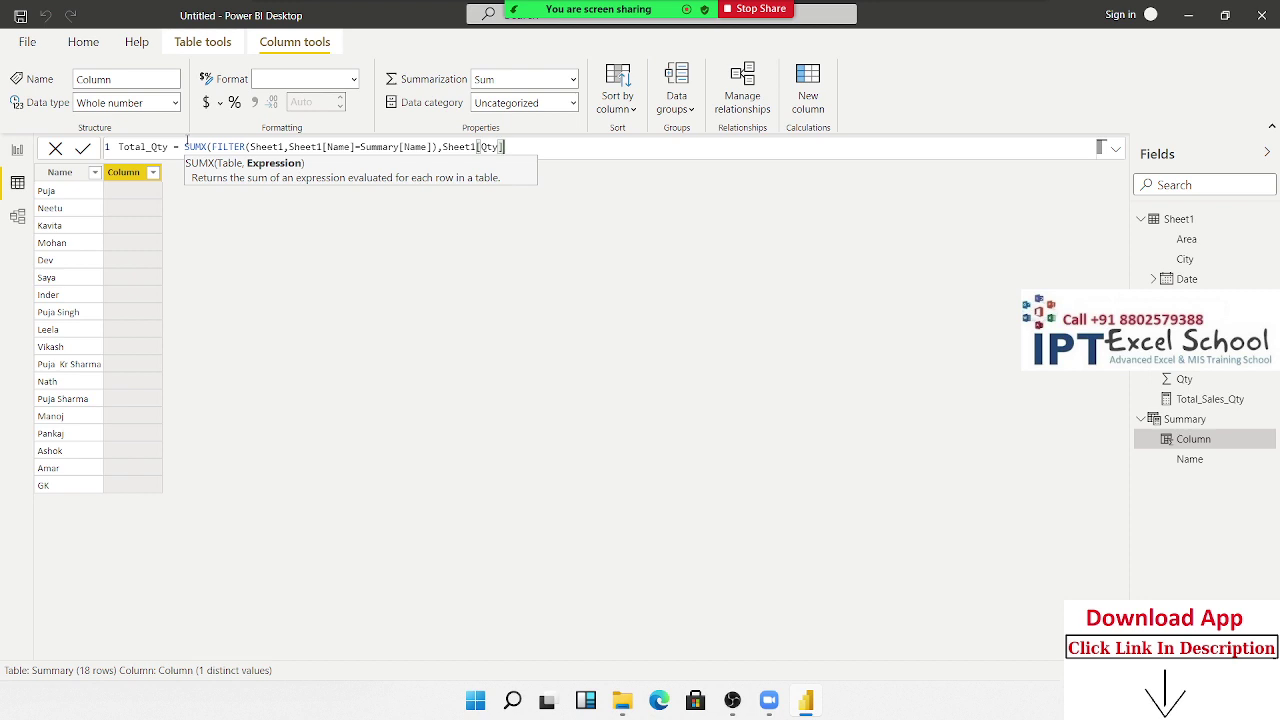
text())
key(Return)
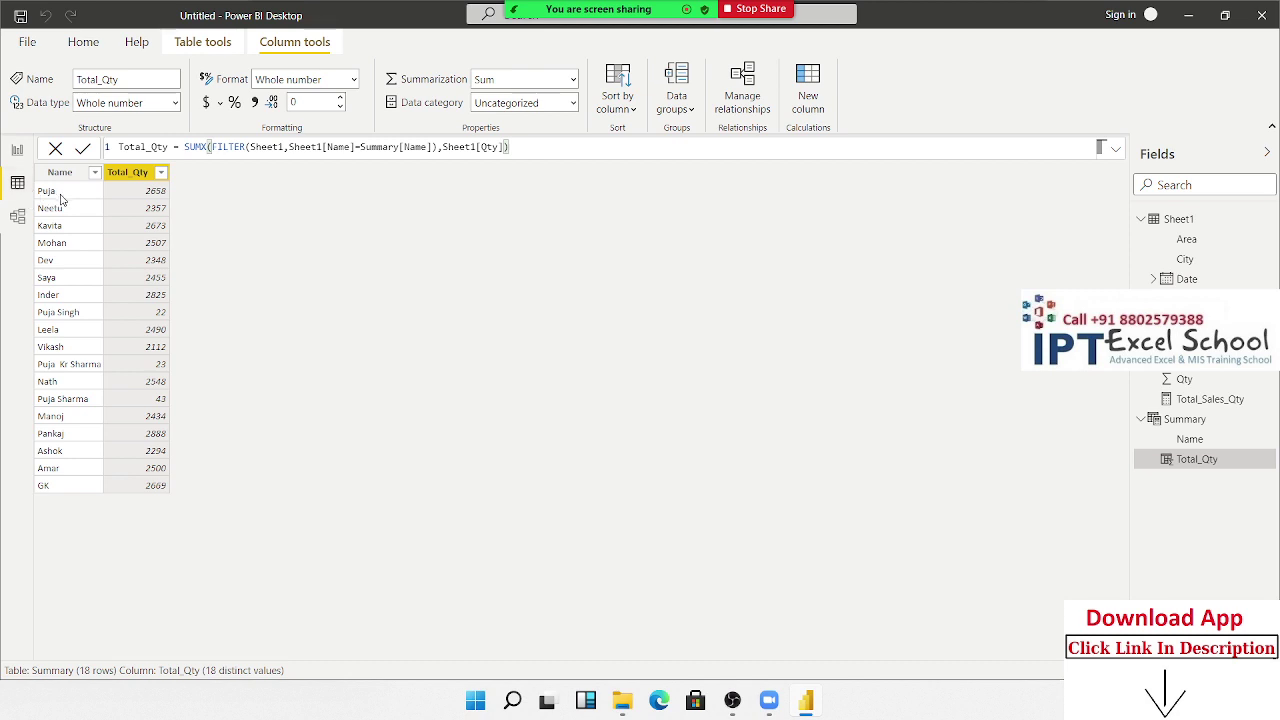
click(17, 150)
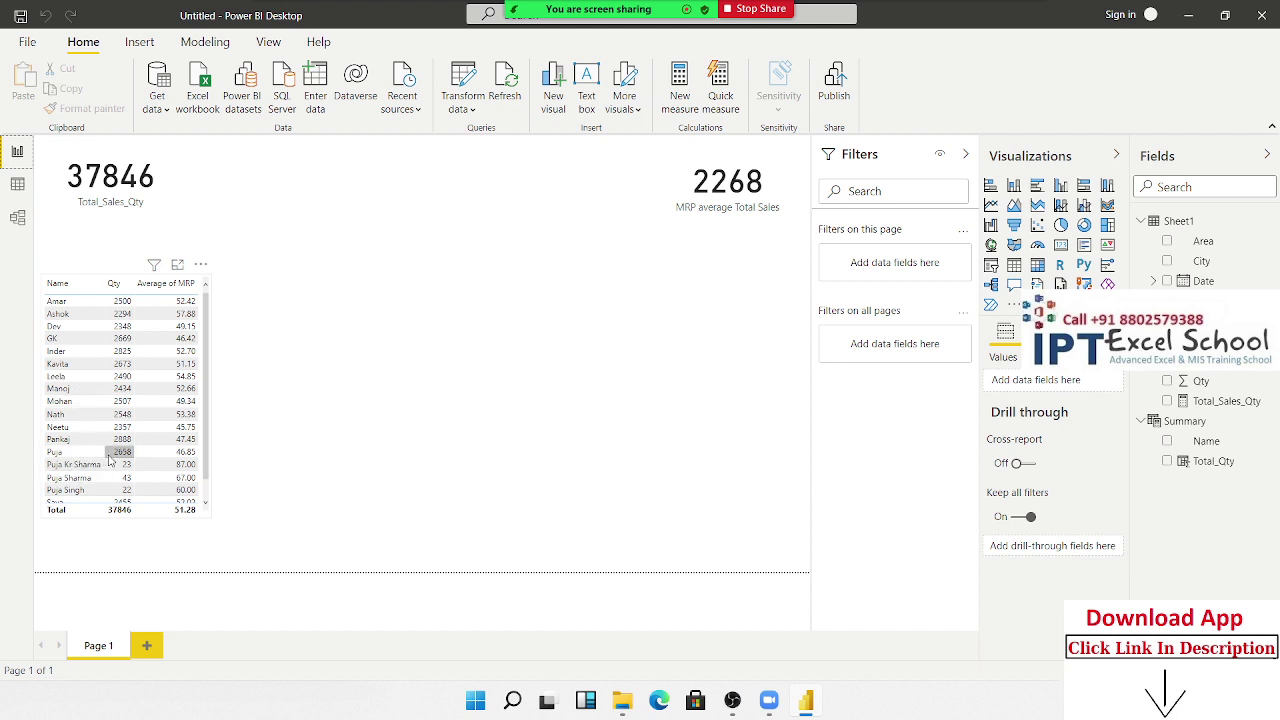
click(18, 184)
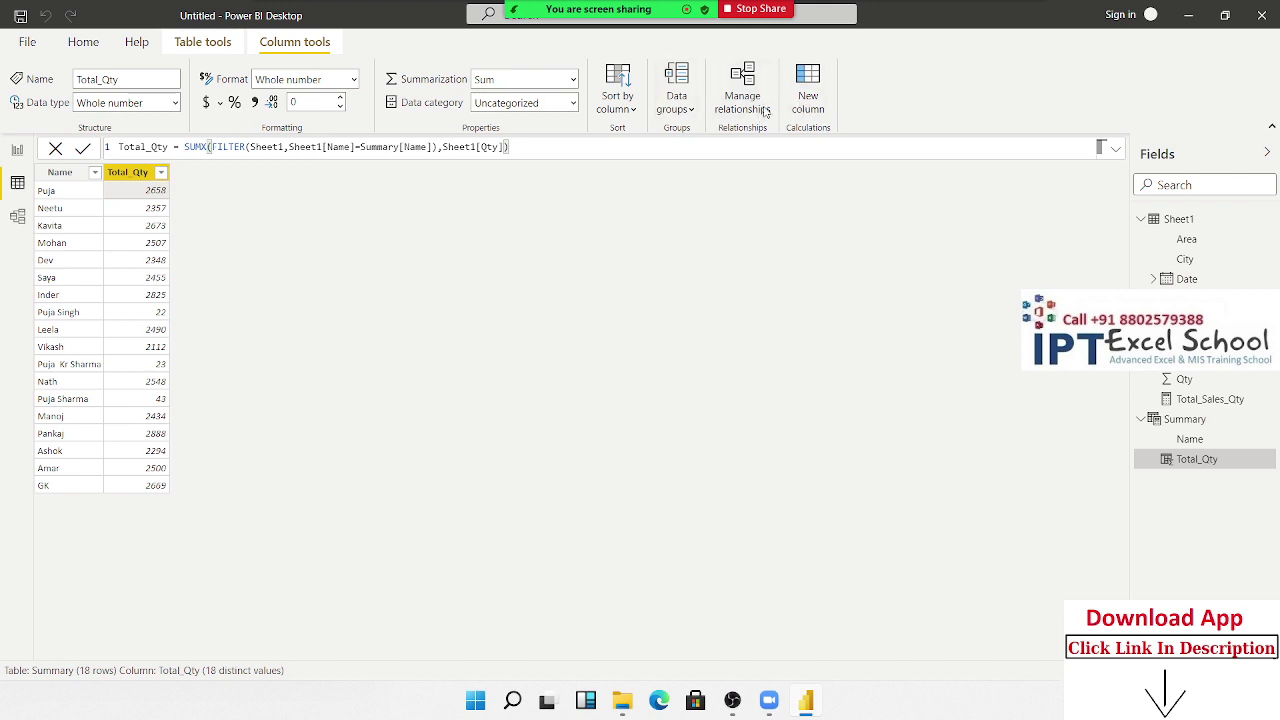
Add a calculated column named Avg_MRP to the Summary table, starting its formula with the AVERAGEX function
click(817, 110)
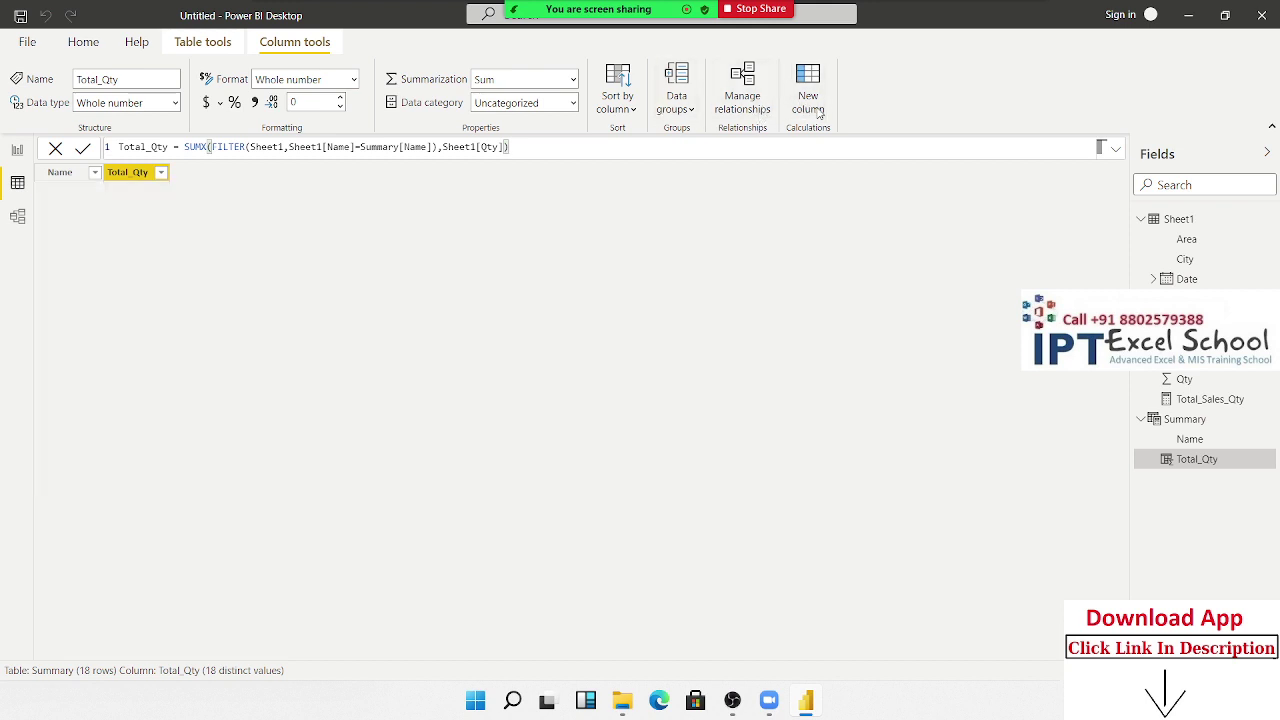
double_click(135, 147)
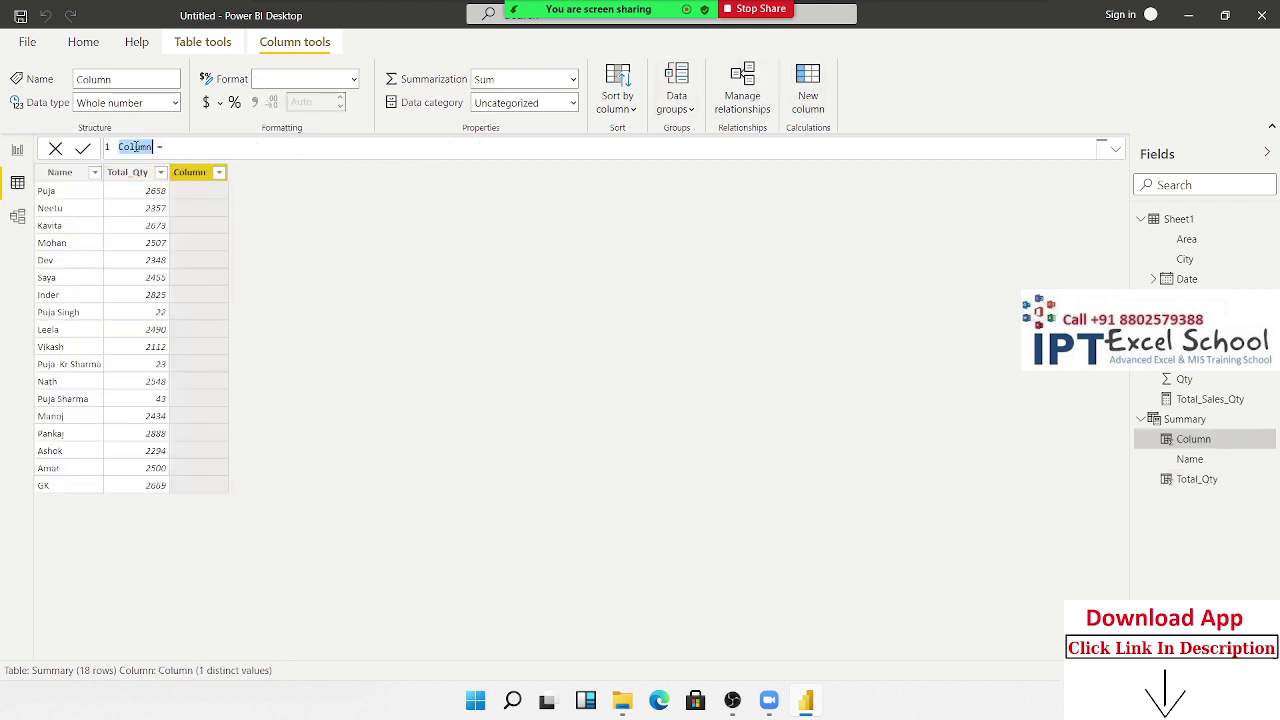
text(Avg_ MRP)
click(137, 147)
key(BackSpace)
text(_average)
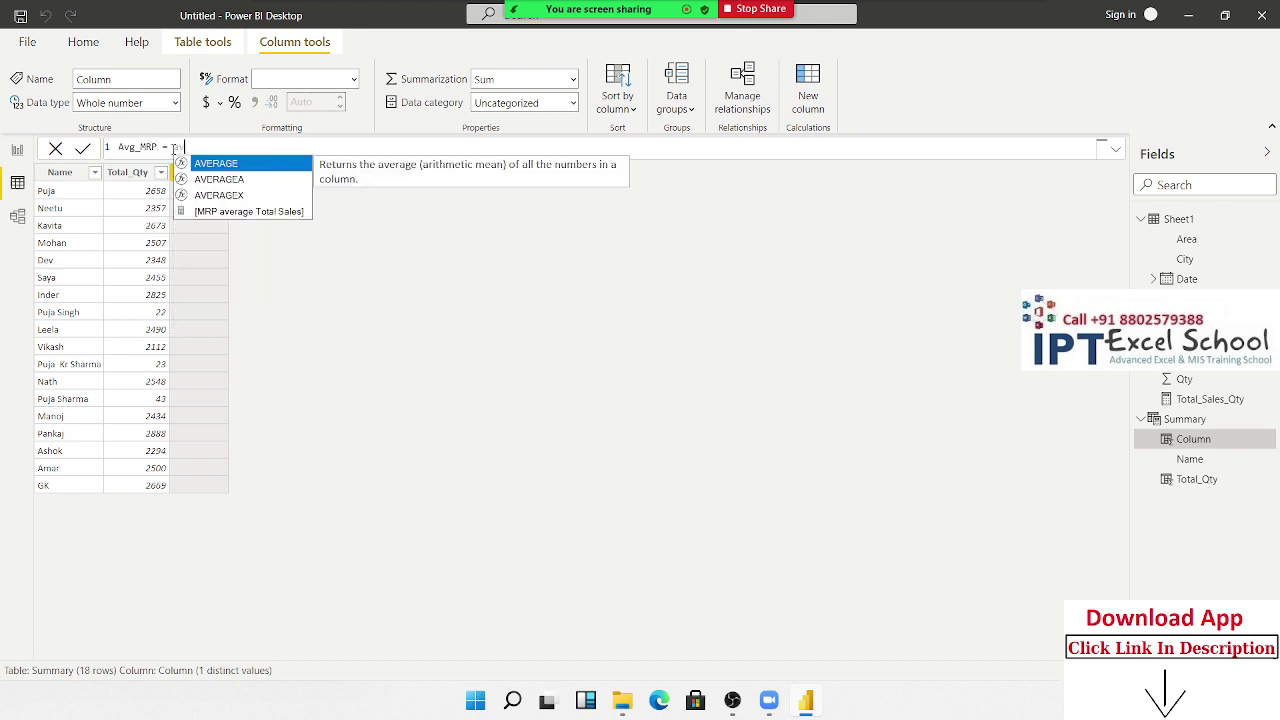
key(Down)
key(Down)
key(Tab)
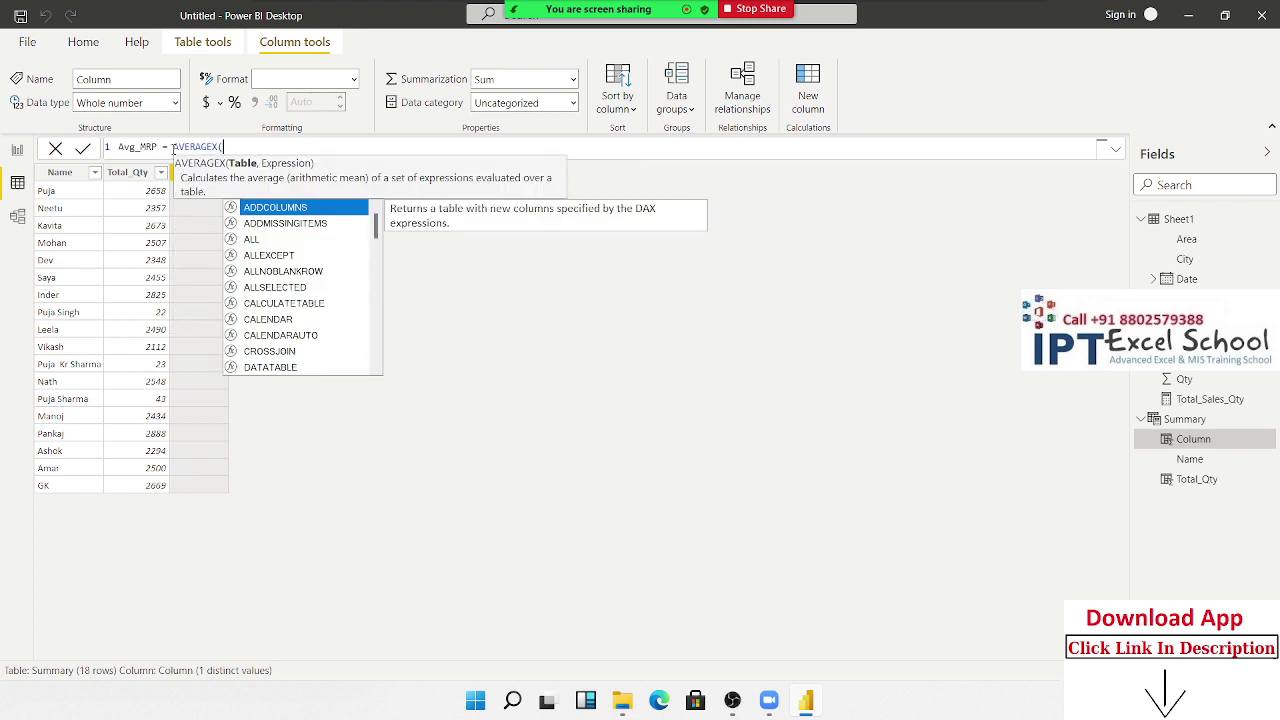
Nest a FILTER function over the Sheet1 table as the table argument of AVERAGEX
text(Sheet)
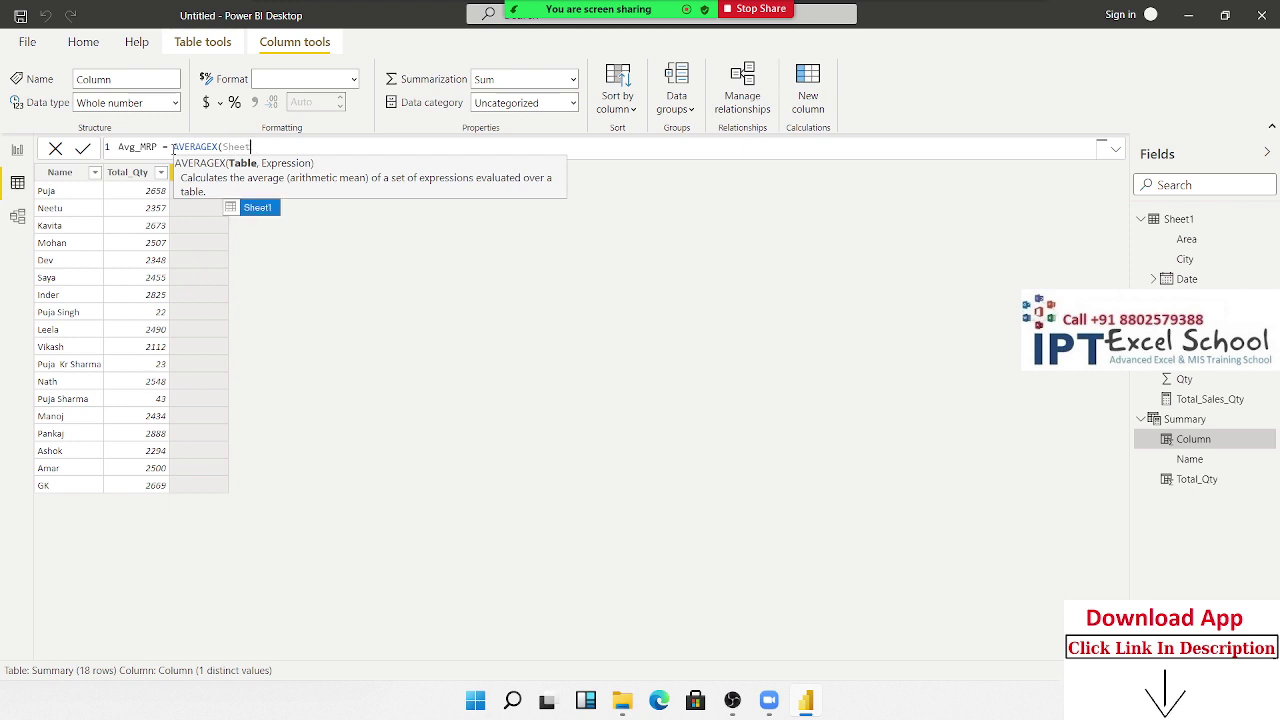
key(BackSpace)
key(BackSpace)
key(BackSpace)
key(BackSpace)
key(BackSpace)
text(fil)
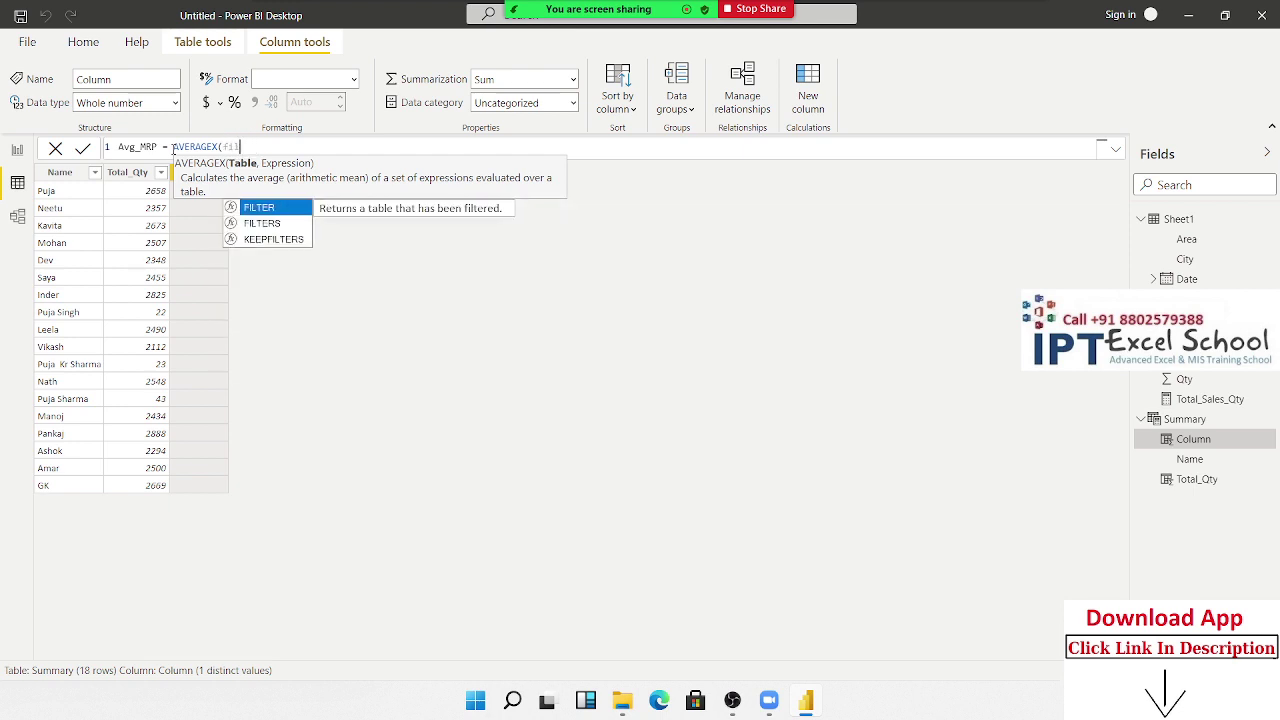
key(Tab)
text(Sheet)
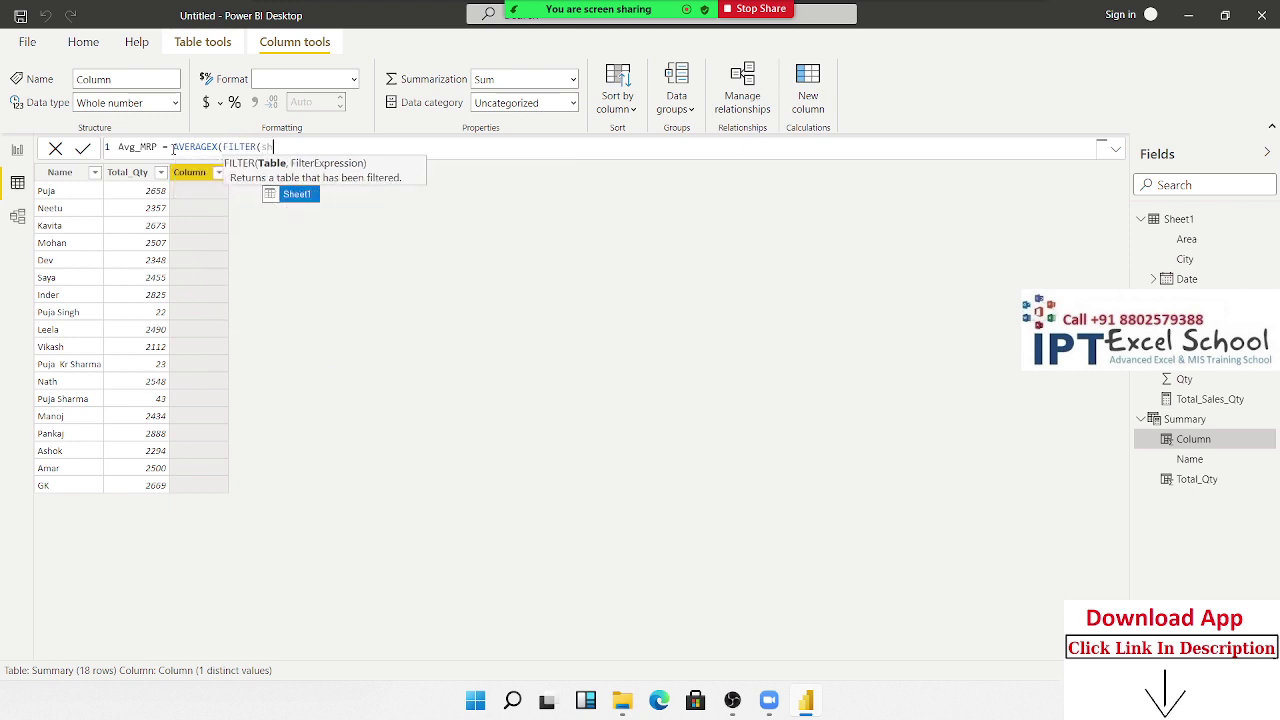
key(Tab)
Start the FILTER condition of the Avg_MRP formula with the Sheet1[Name] column
text(,sh)
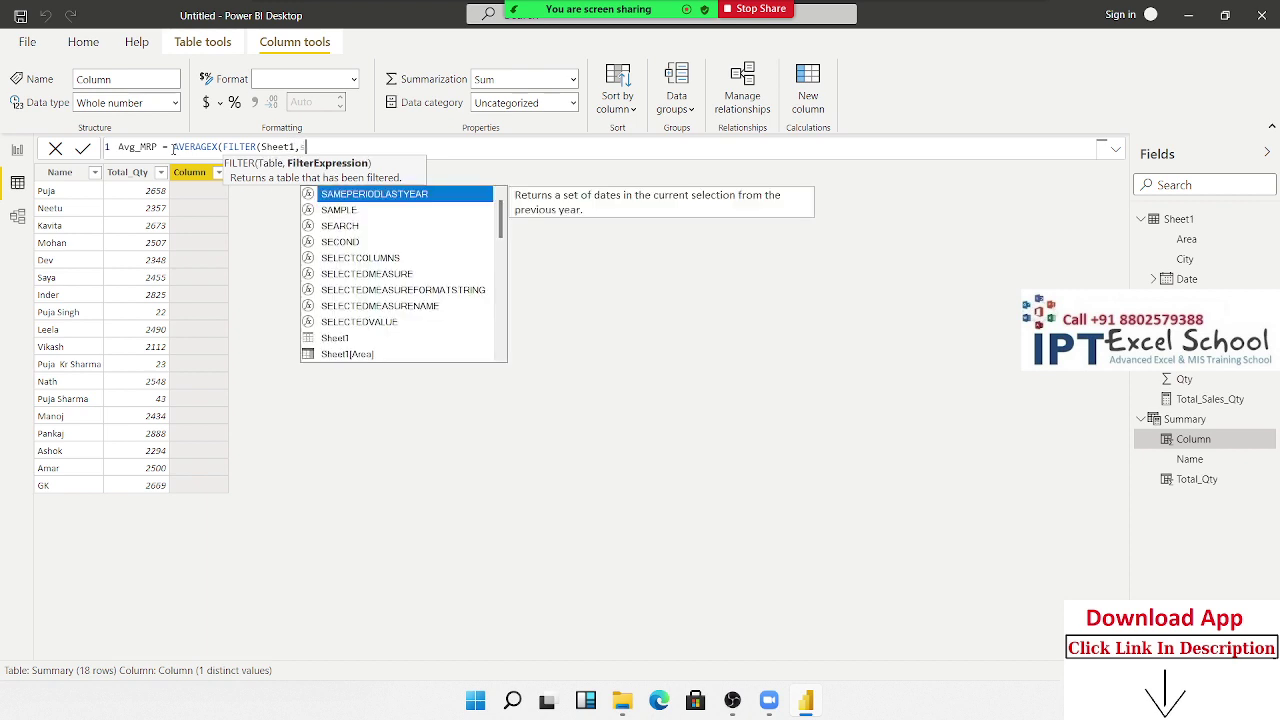
key(Down)
key(Down)
key(Down)
key(Down)
key(Down)
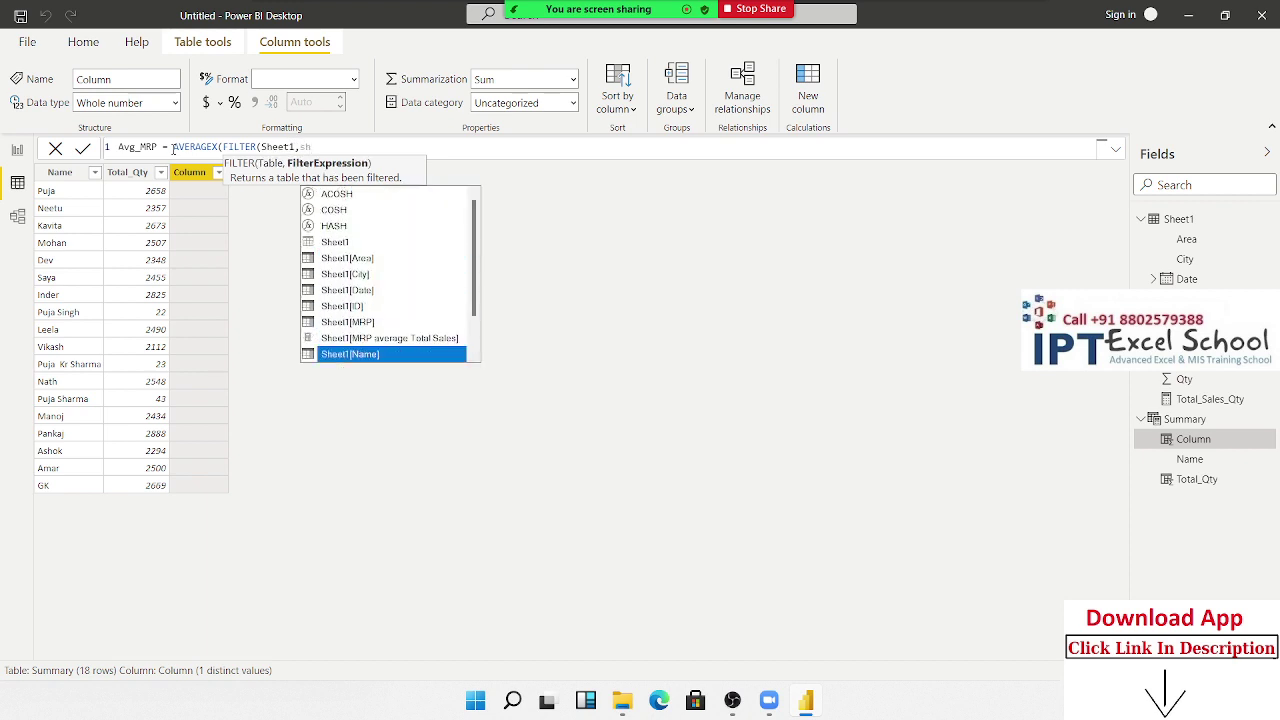
key(Tab)
Set the Avg_MRP formula's FILTER condition equal to Summary[Name] and close the FILTER function
text(=su)
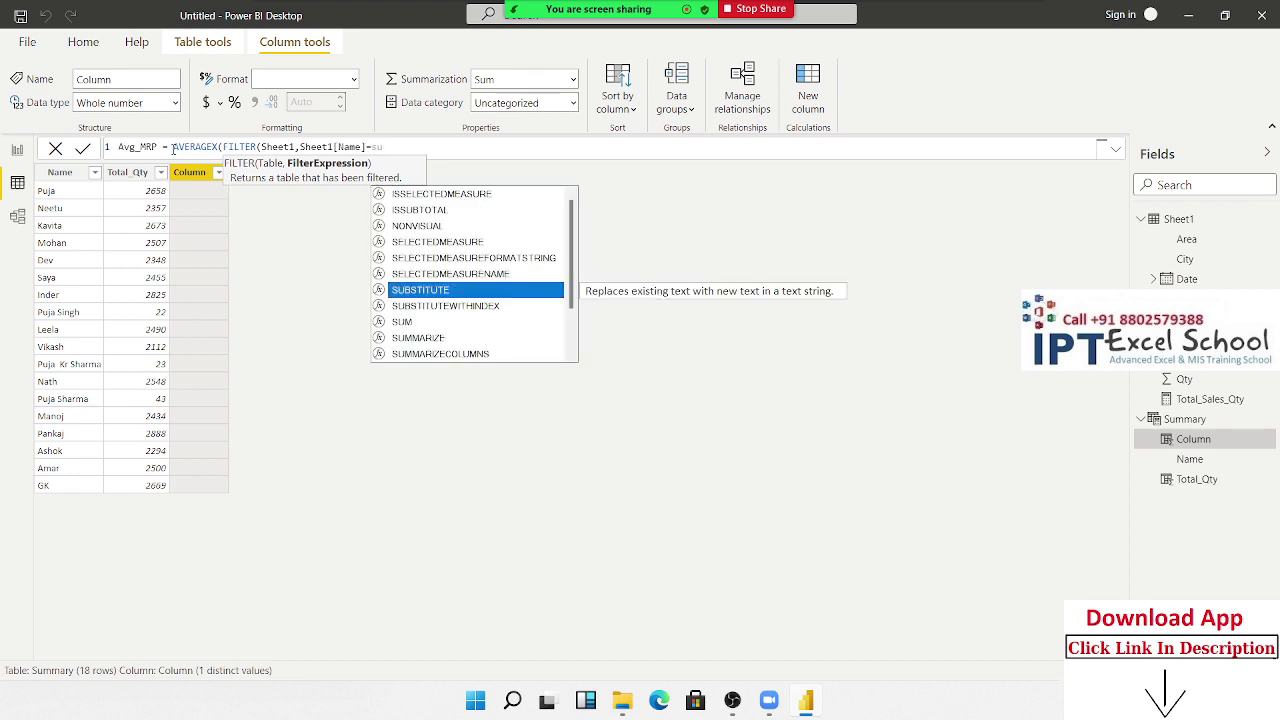
text(m)
key(Down)
key(Down)
key(Down)
key(Down)
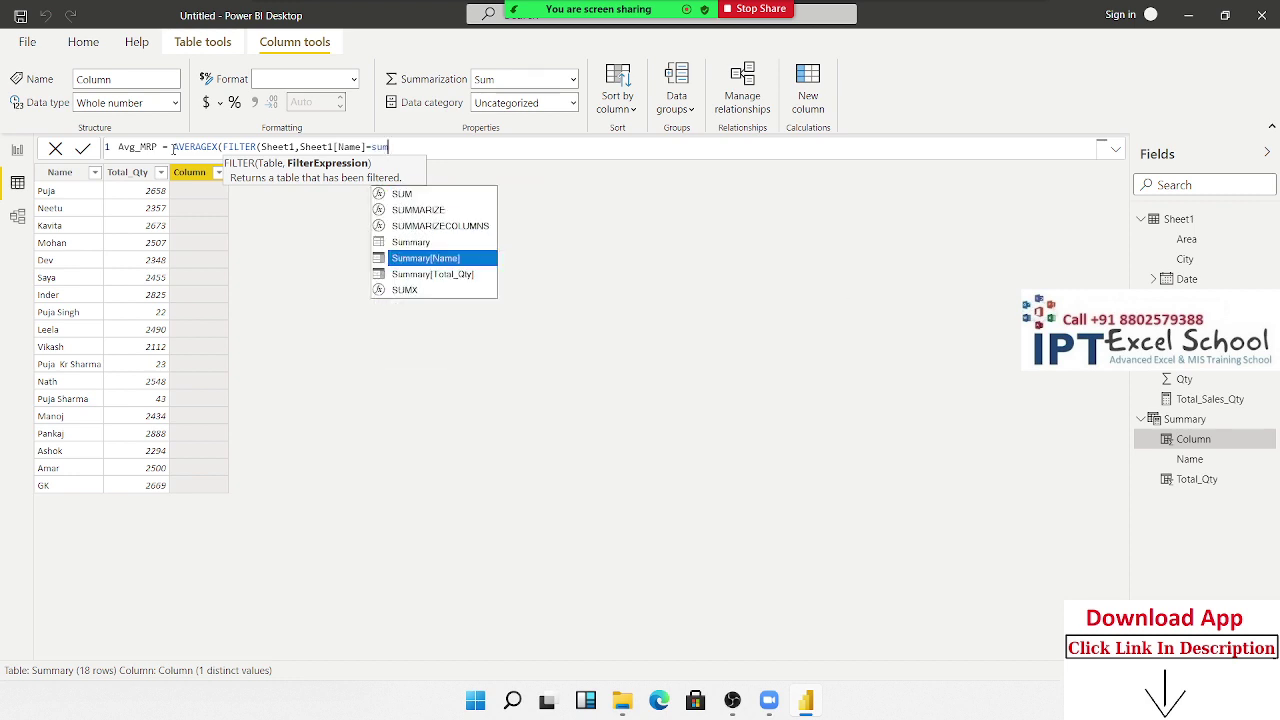
key(Tab)
text(),)
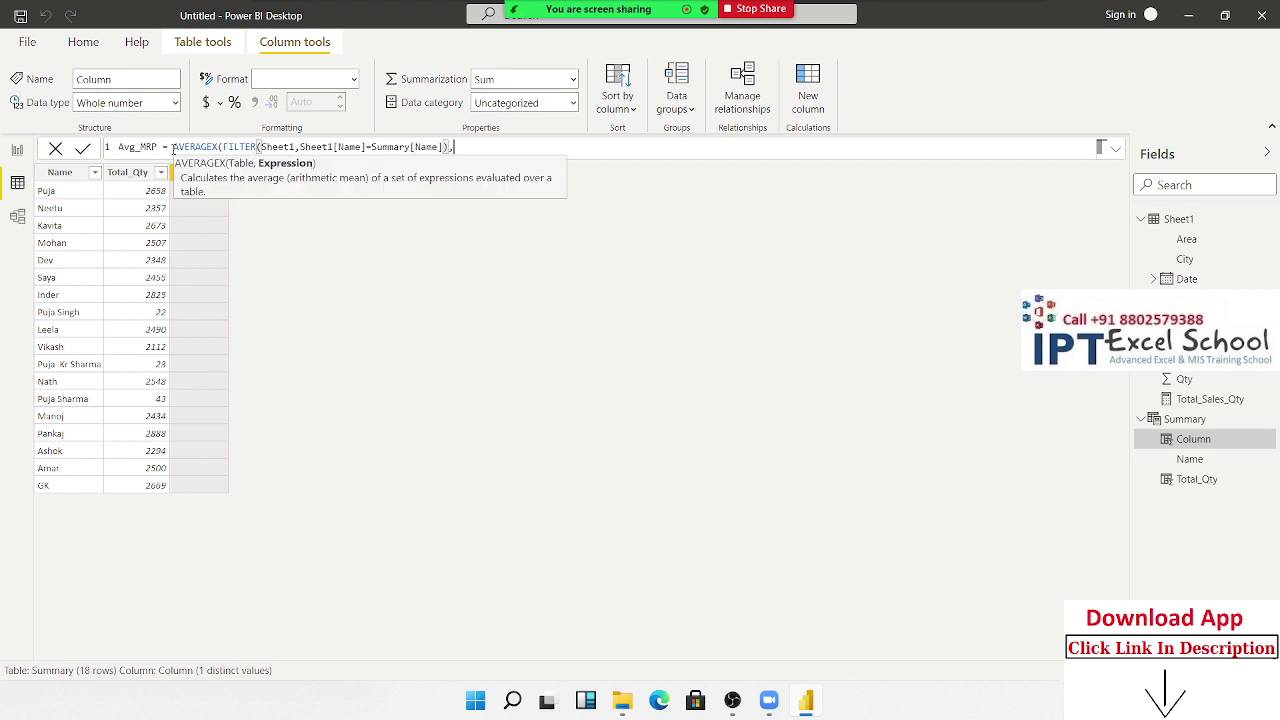
Complete the Avg_MRP formula with Sheet1[MRP] as the averaged expression and format the column with 0 decimal places
text(m)
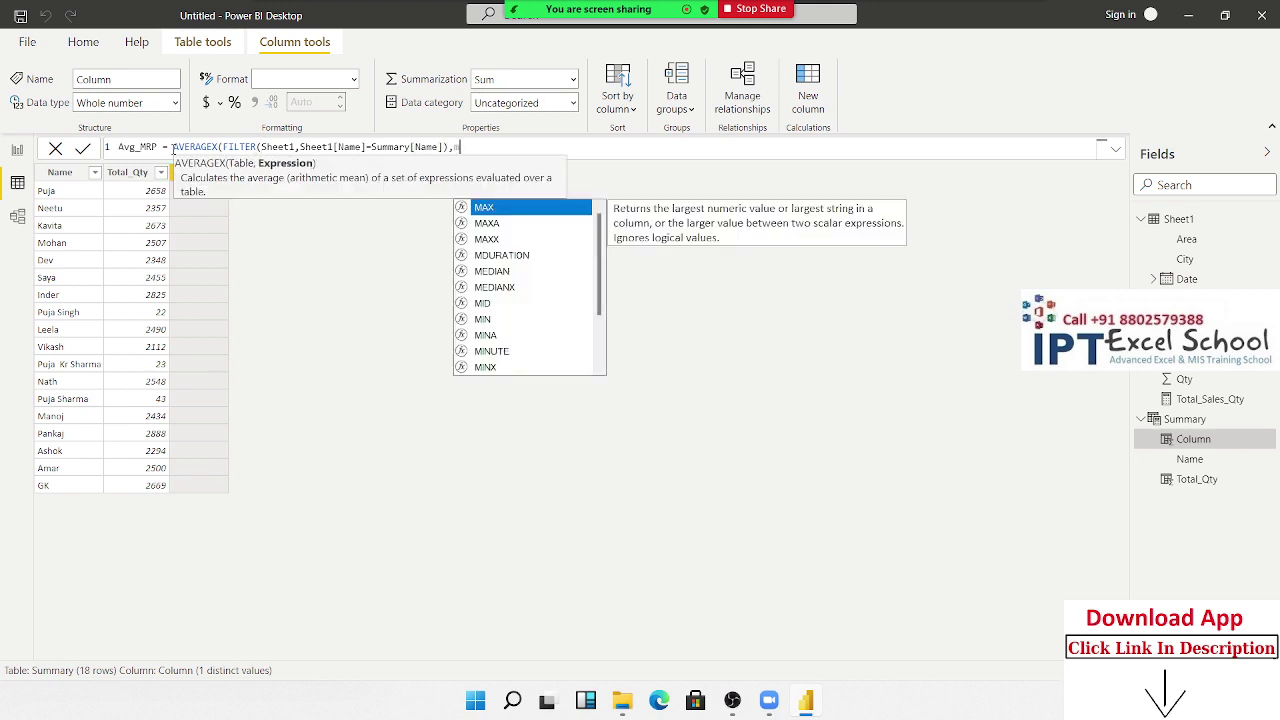
text(rp)
key(Down)
key(Tab)
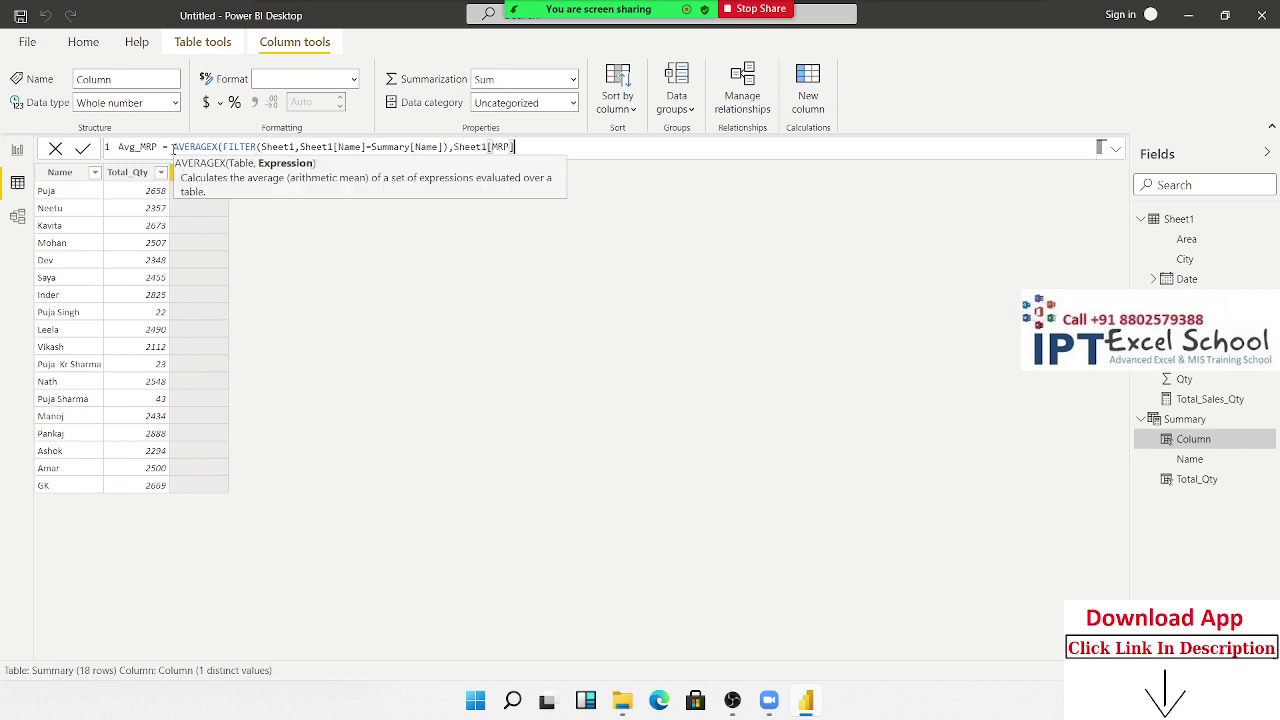
text())
key(Return)
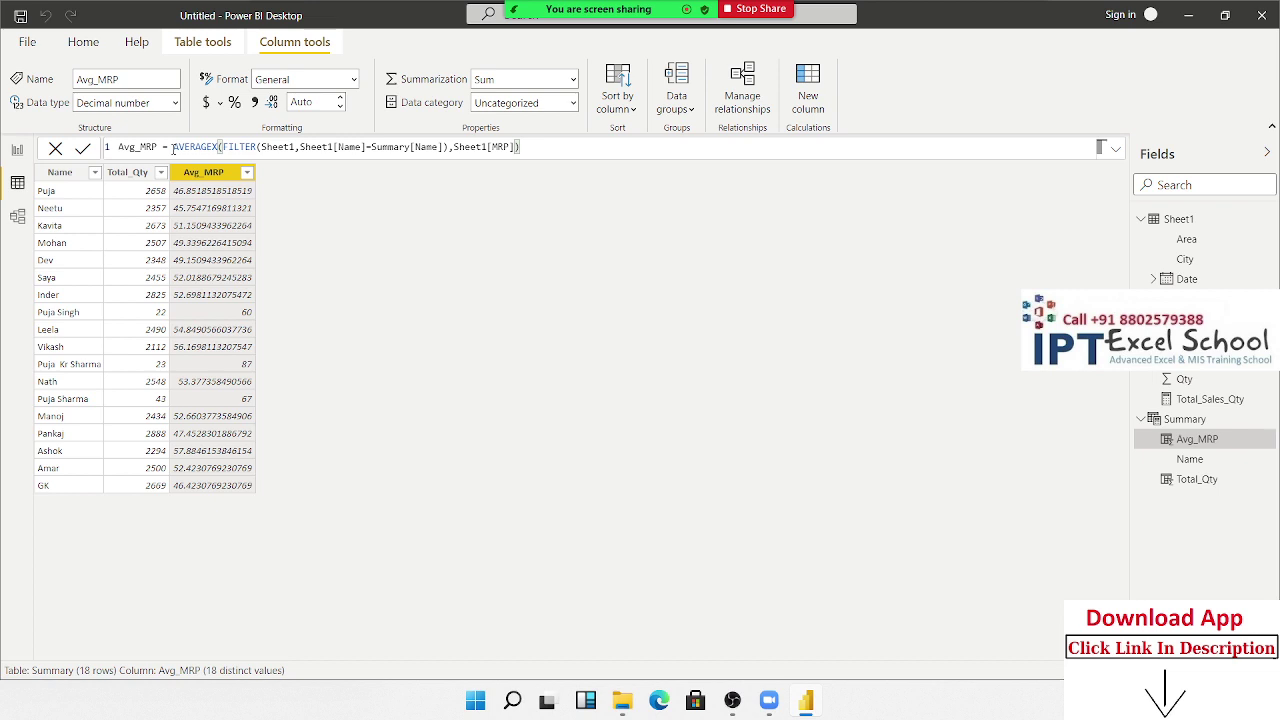
click(340, 105)
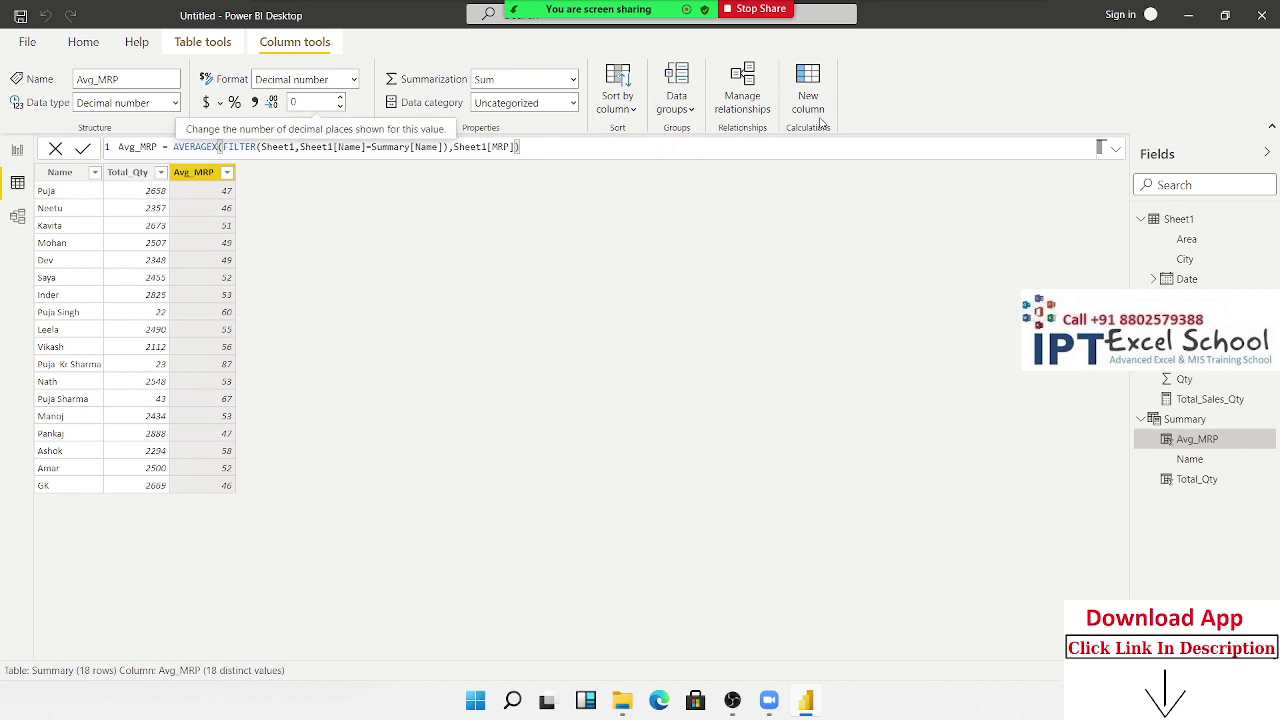
Add a calculated column named Total_asper_AVgMrp to the Summary table, starting its formula with Summary[Total_Qty]
double_click(135, 147)
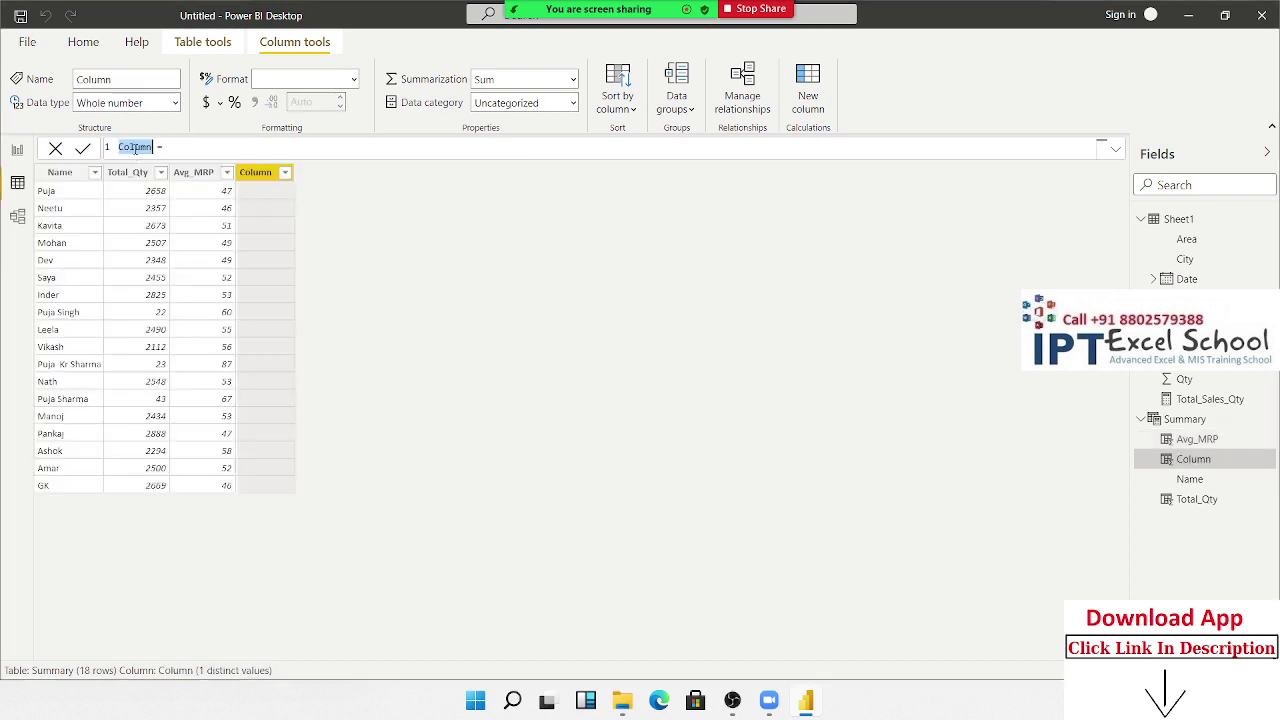
text(Total_asper_AVMRQ)
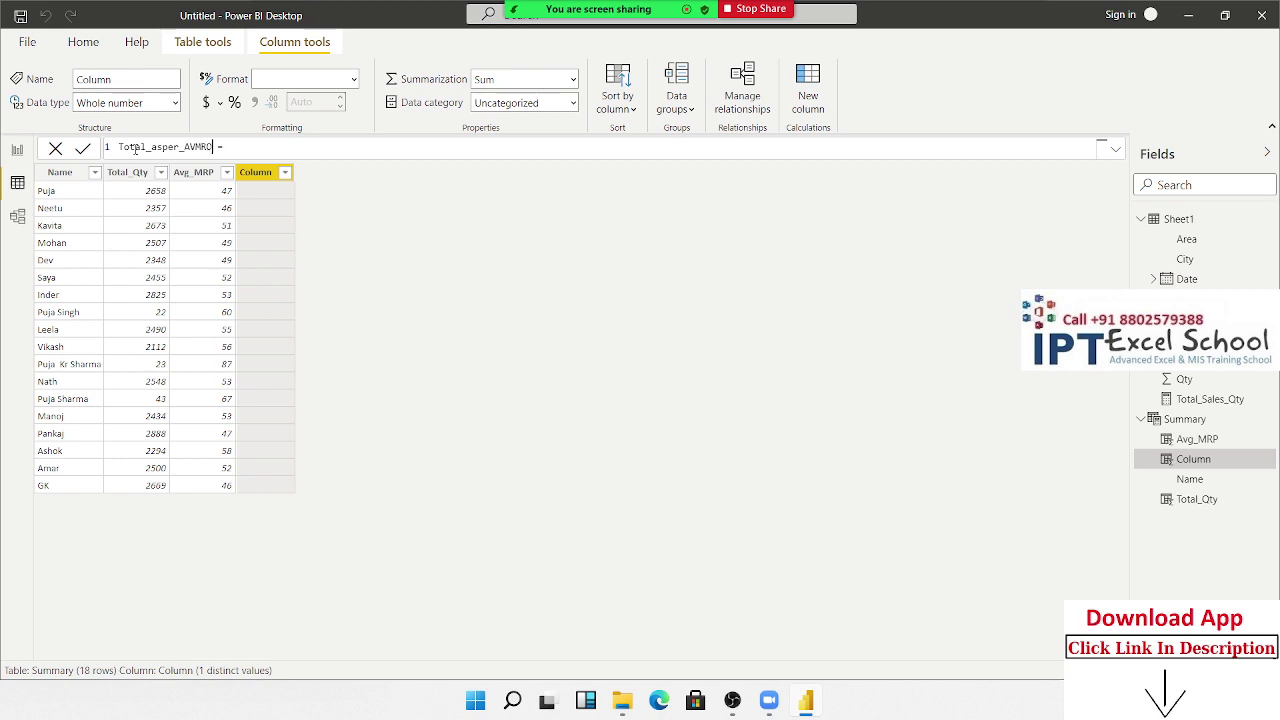
key(BackSpace)
key(BackSpace)
text(g)
text(Ma)
key(BackSpace)
text(rp =to)
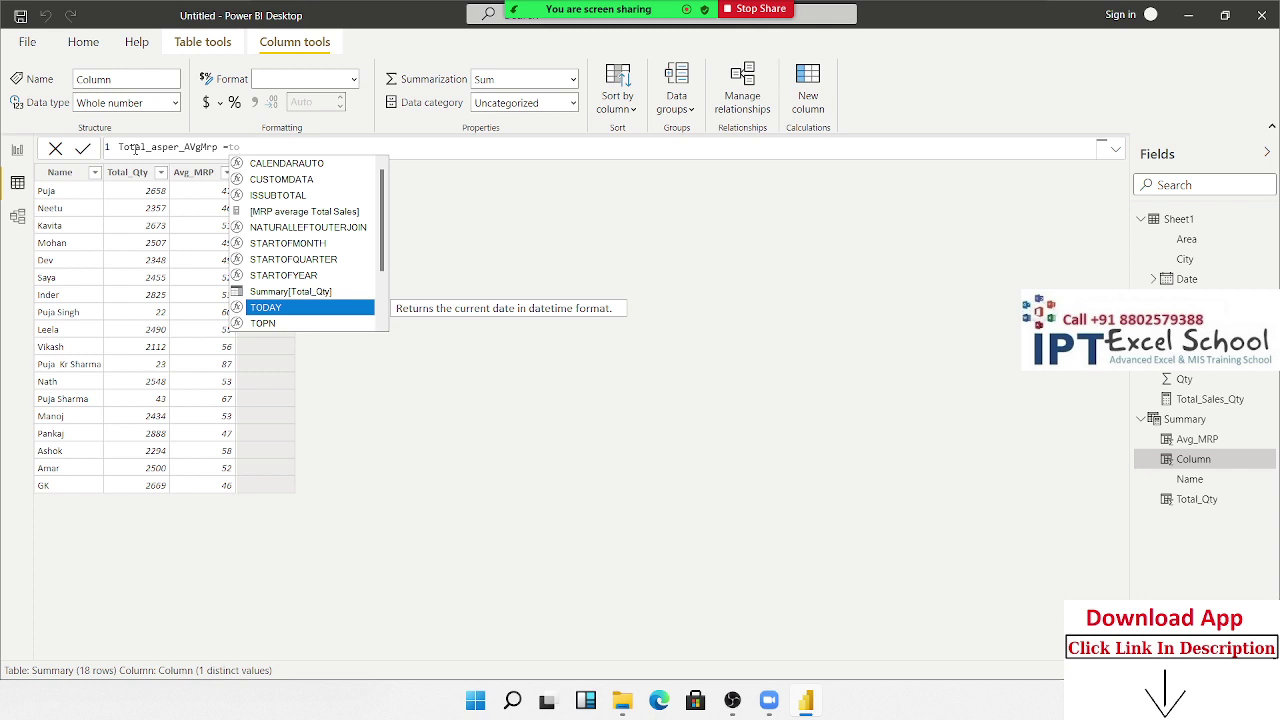
key(Tab)
Multiply by Summary[Avg_MRP] to complete the Total_asper_AVgMrp formula and format the column with 0 decimal places
text(*)
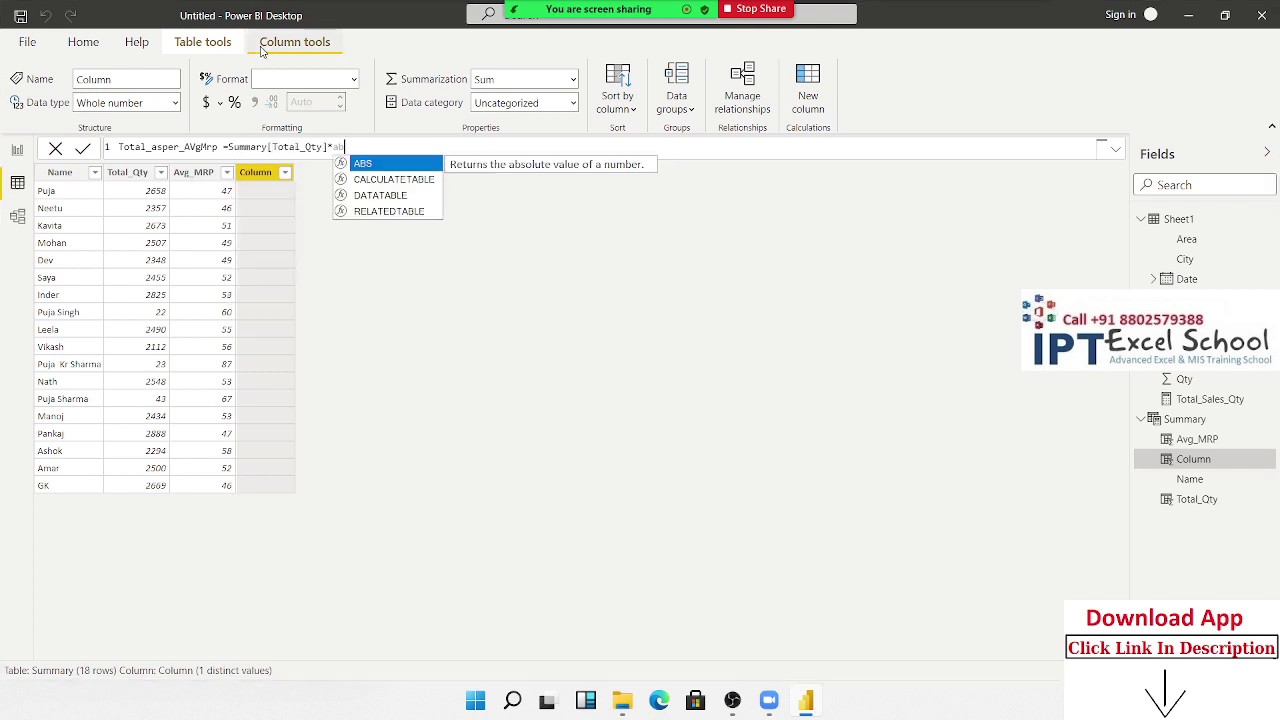
text(av)
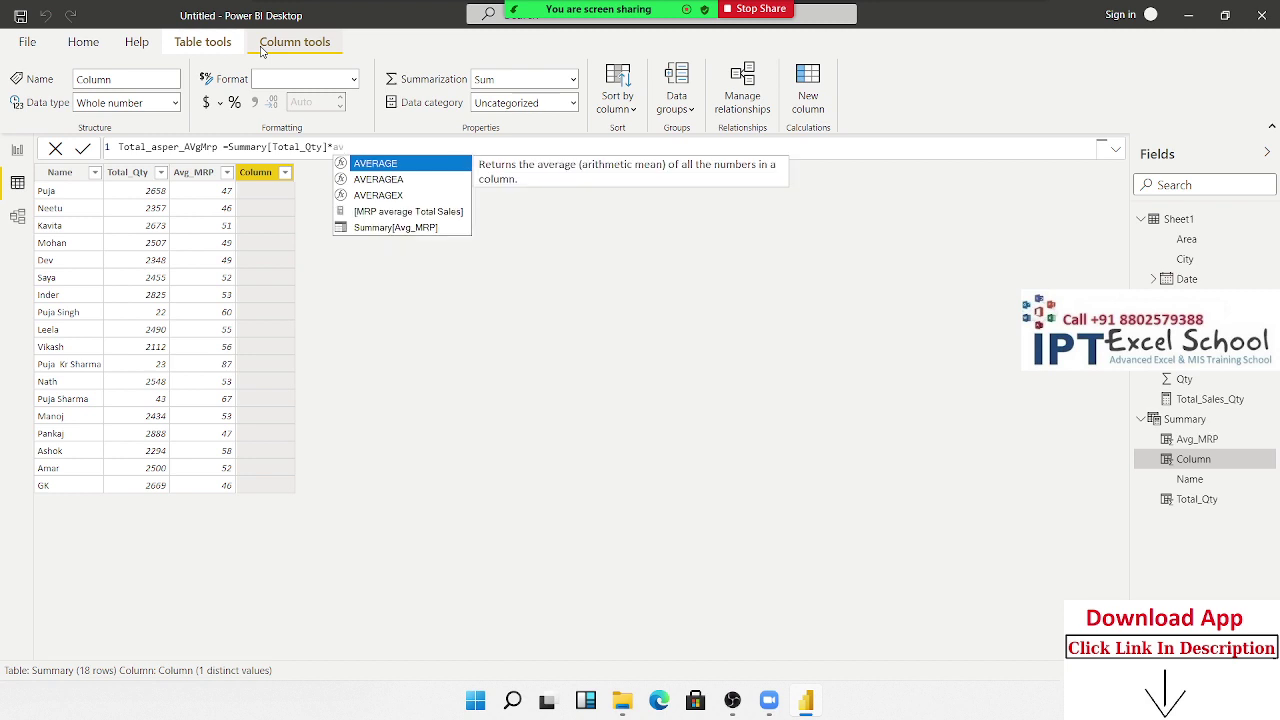
key(Down)
key(Down)
key(Down)
key(Down)
key(Tab)
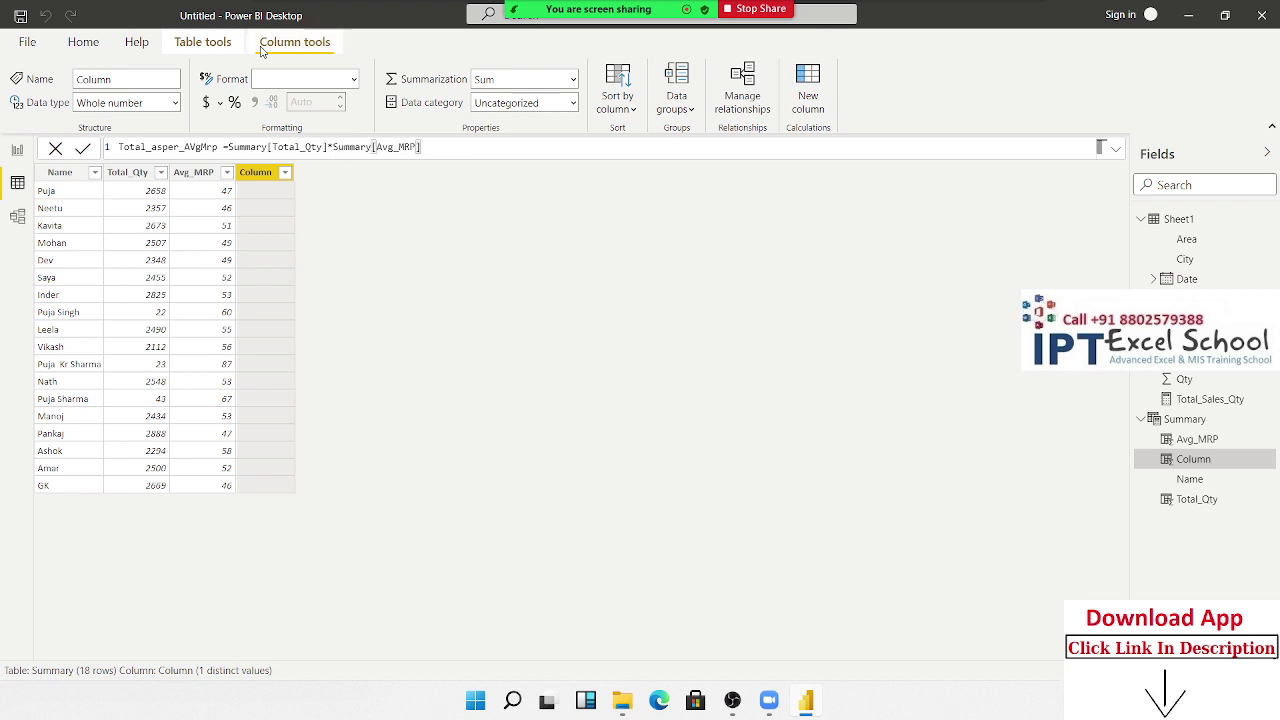
key(Return)
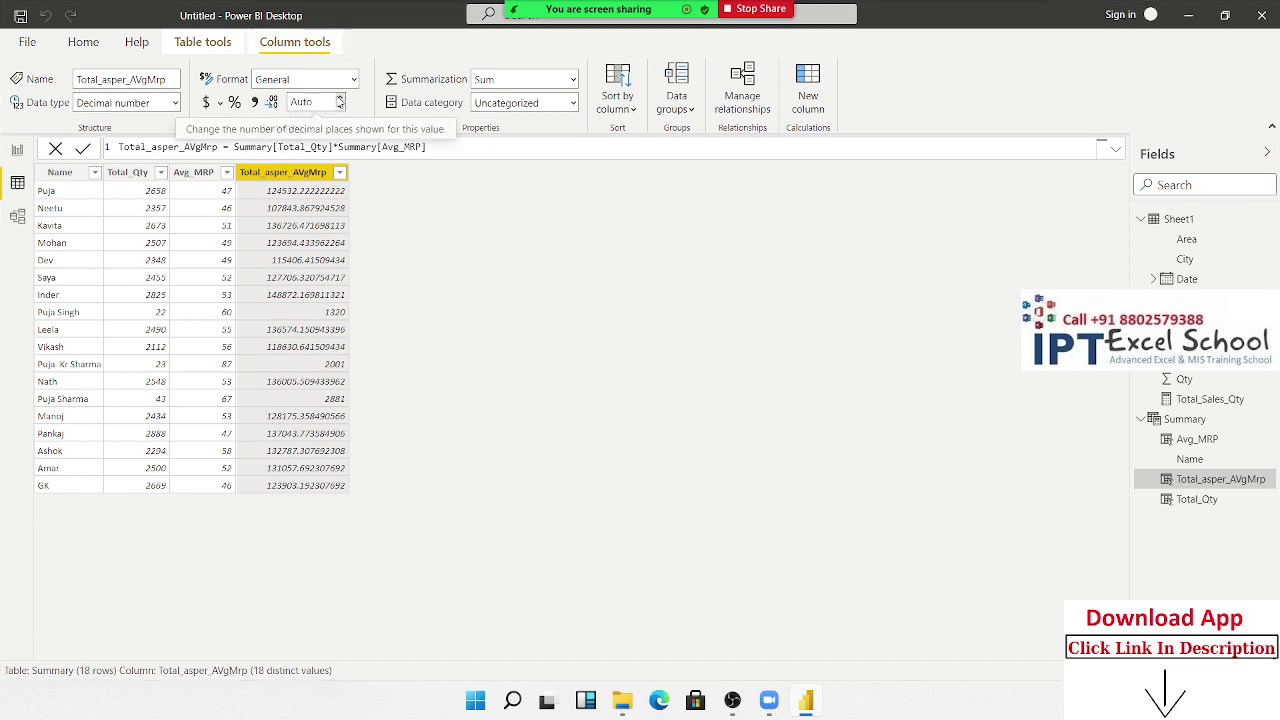
click(340, 104)
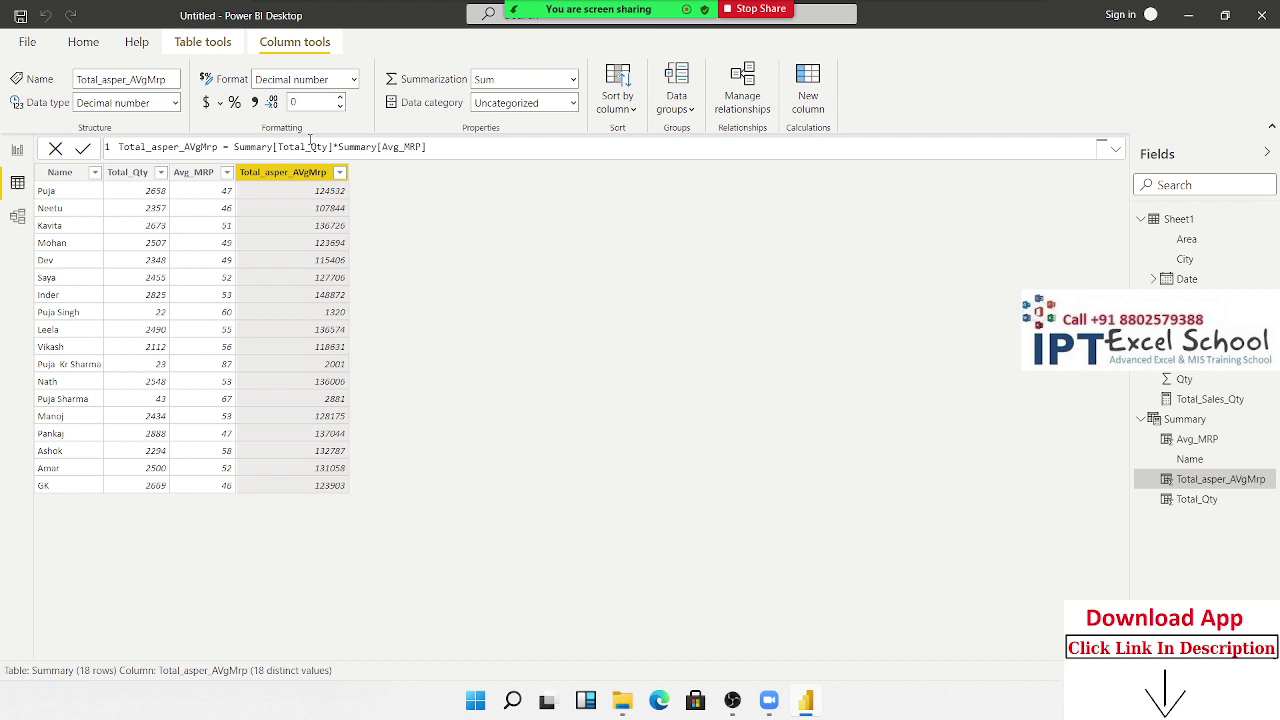
Review the Total_Sales_Qty card on the report page and the Total_Qty column of the Summary table
click(17, 151)
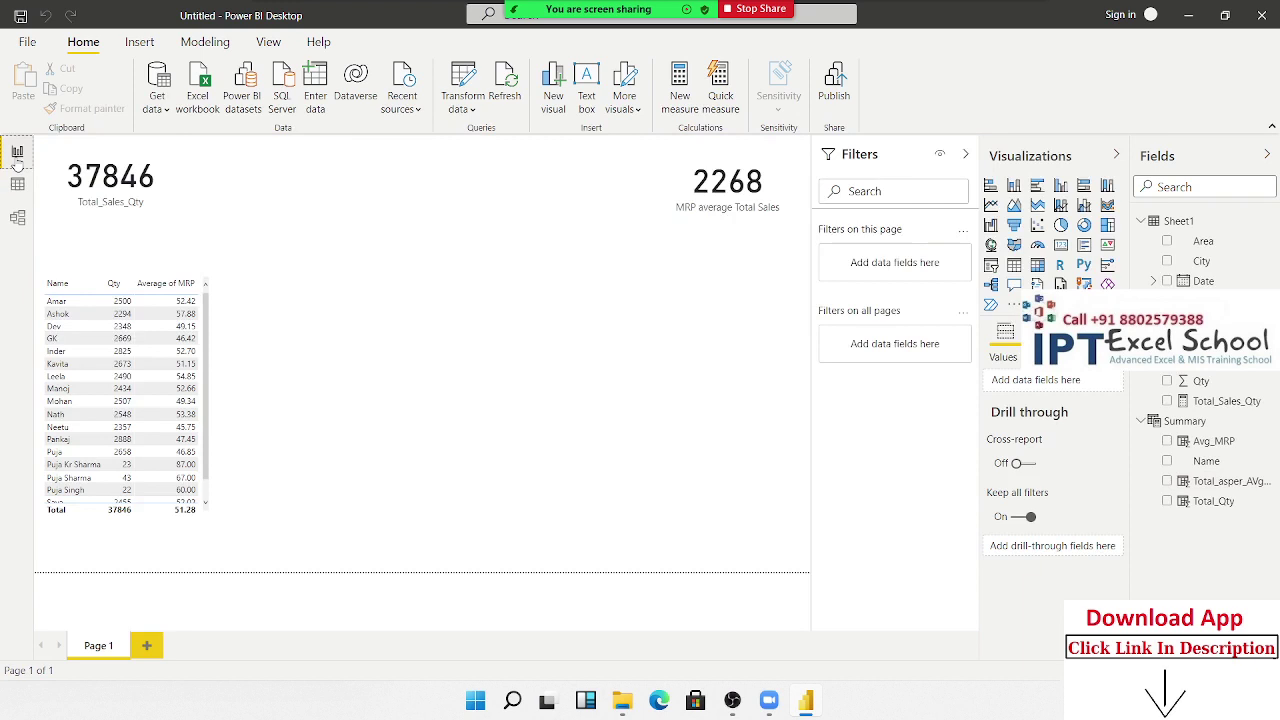
click(168, 207)
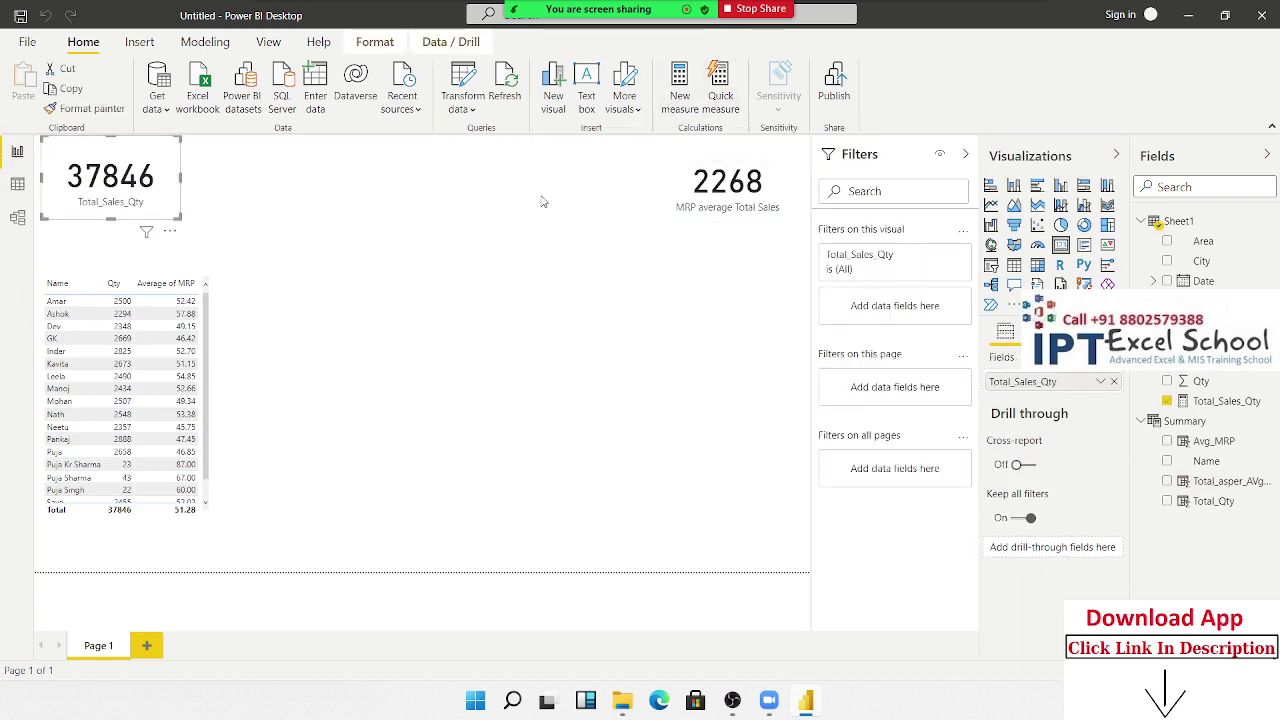
click(17, 184)
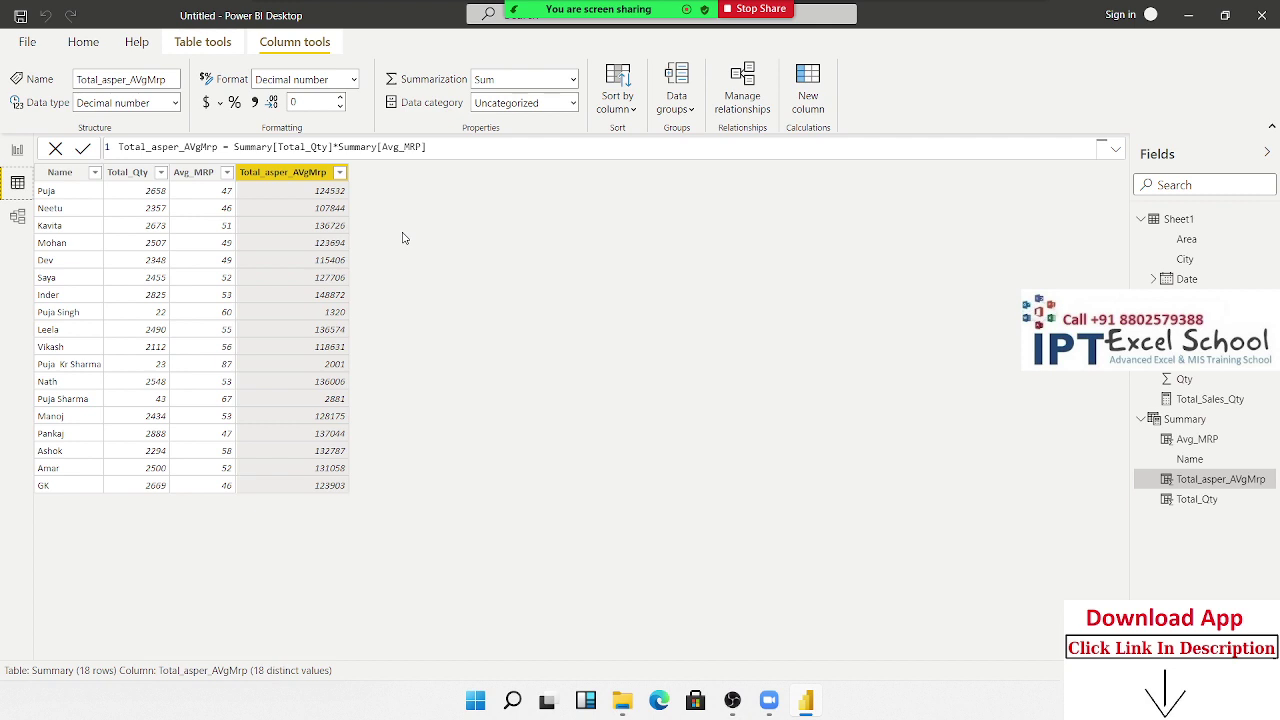
click(77, 198)
click(138, 196)
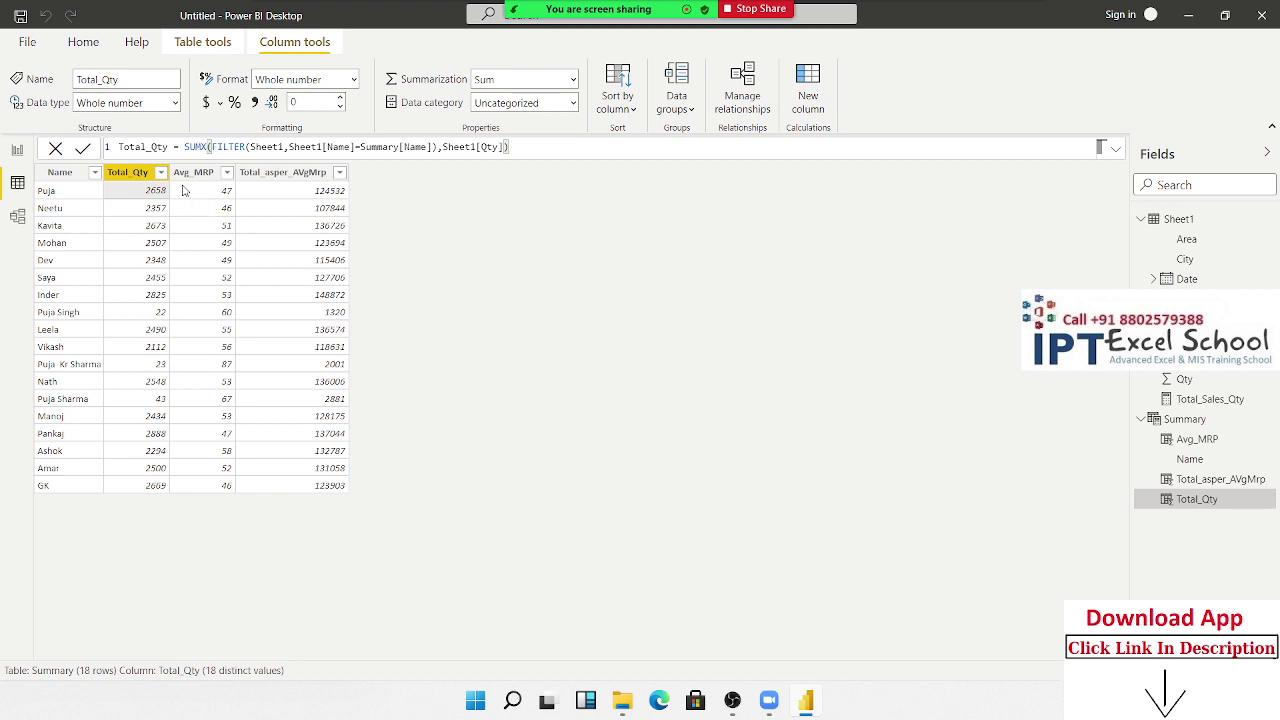
Switch to the desktop
key(super+d)
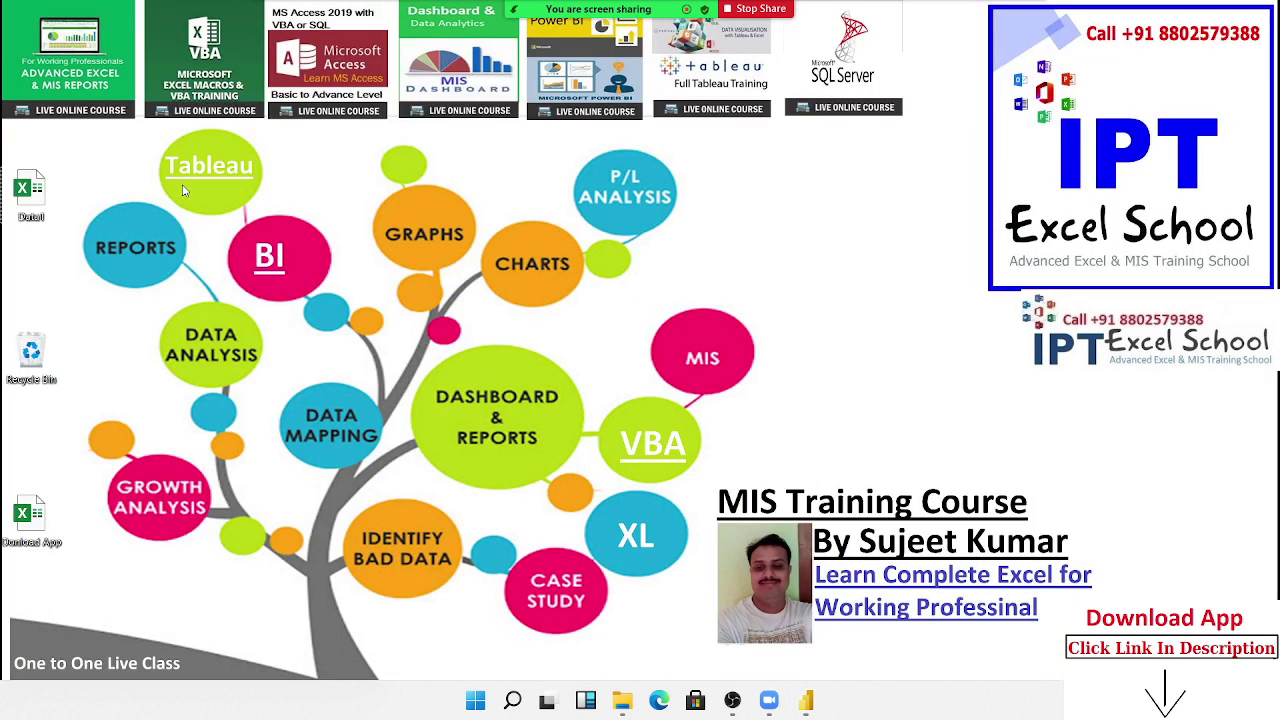